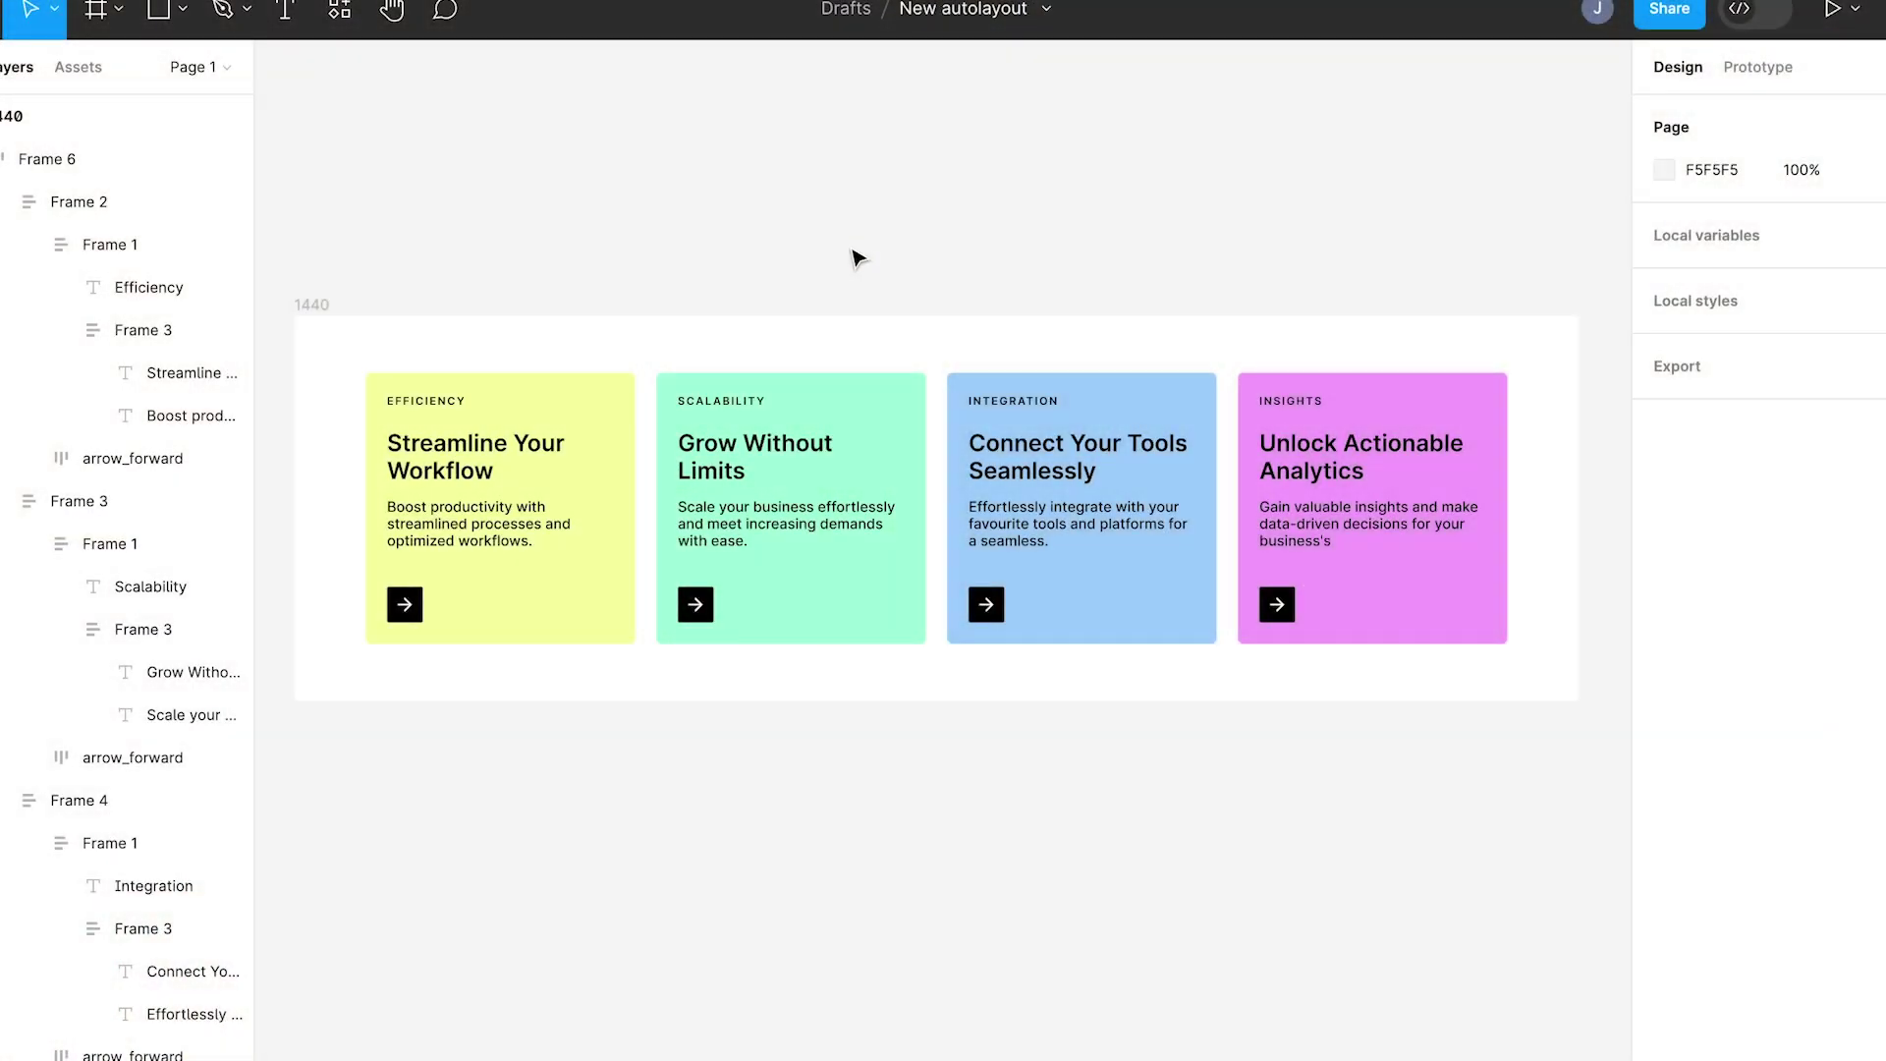
Step: Select the row of four cards and narrow the surrounding frame to test how the cards respond
left_click(843, 430)
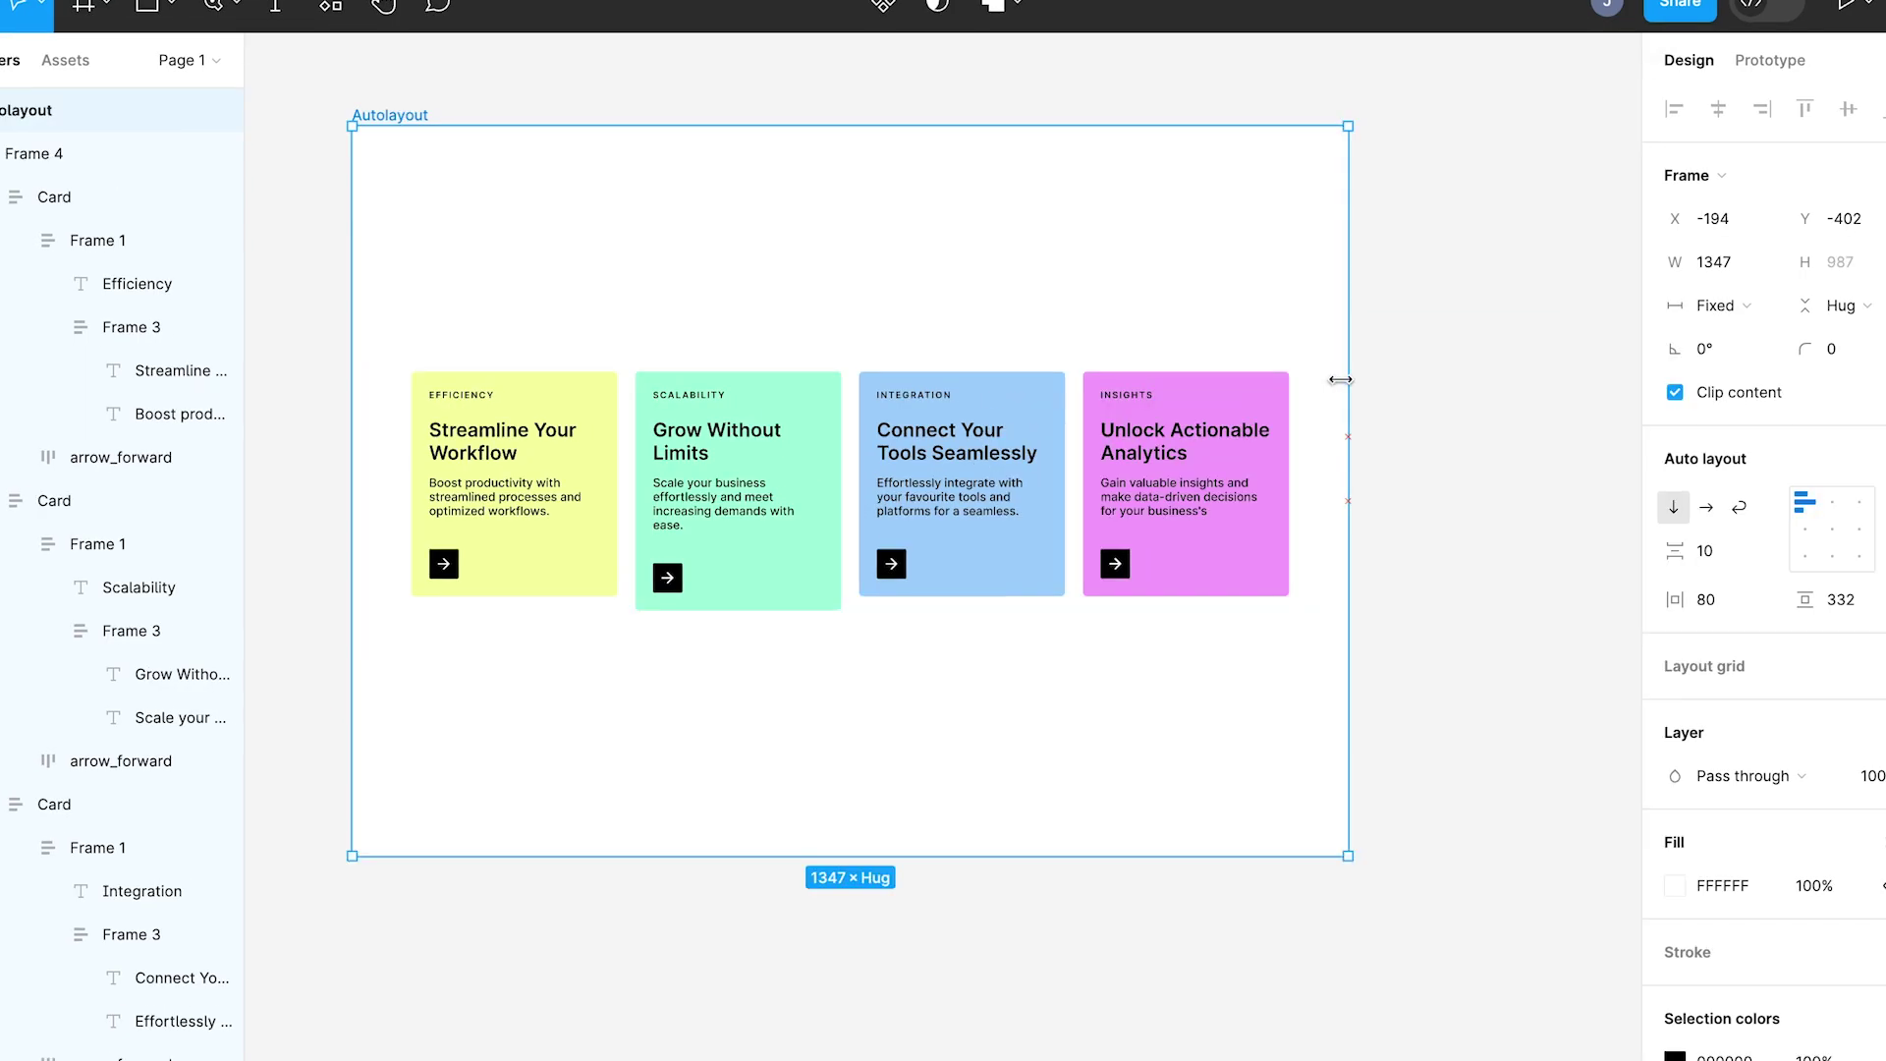
left_click_drag(1339, 374, 922, 367)
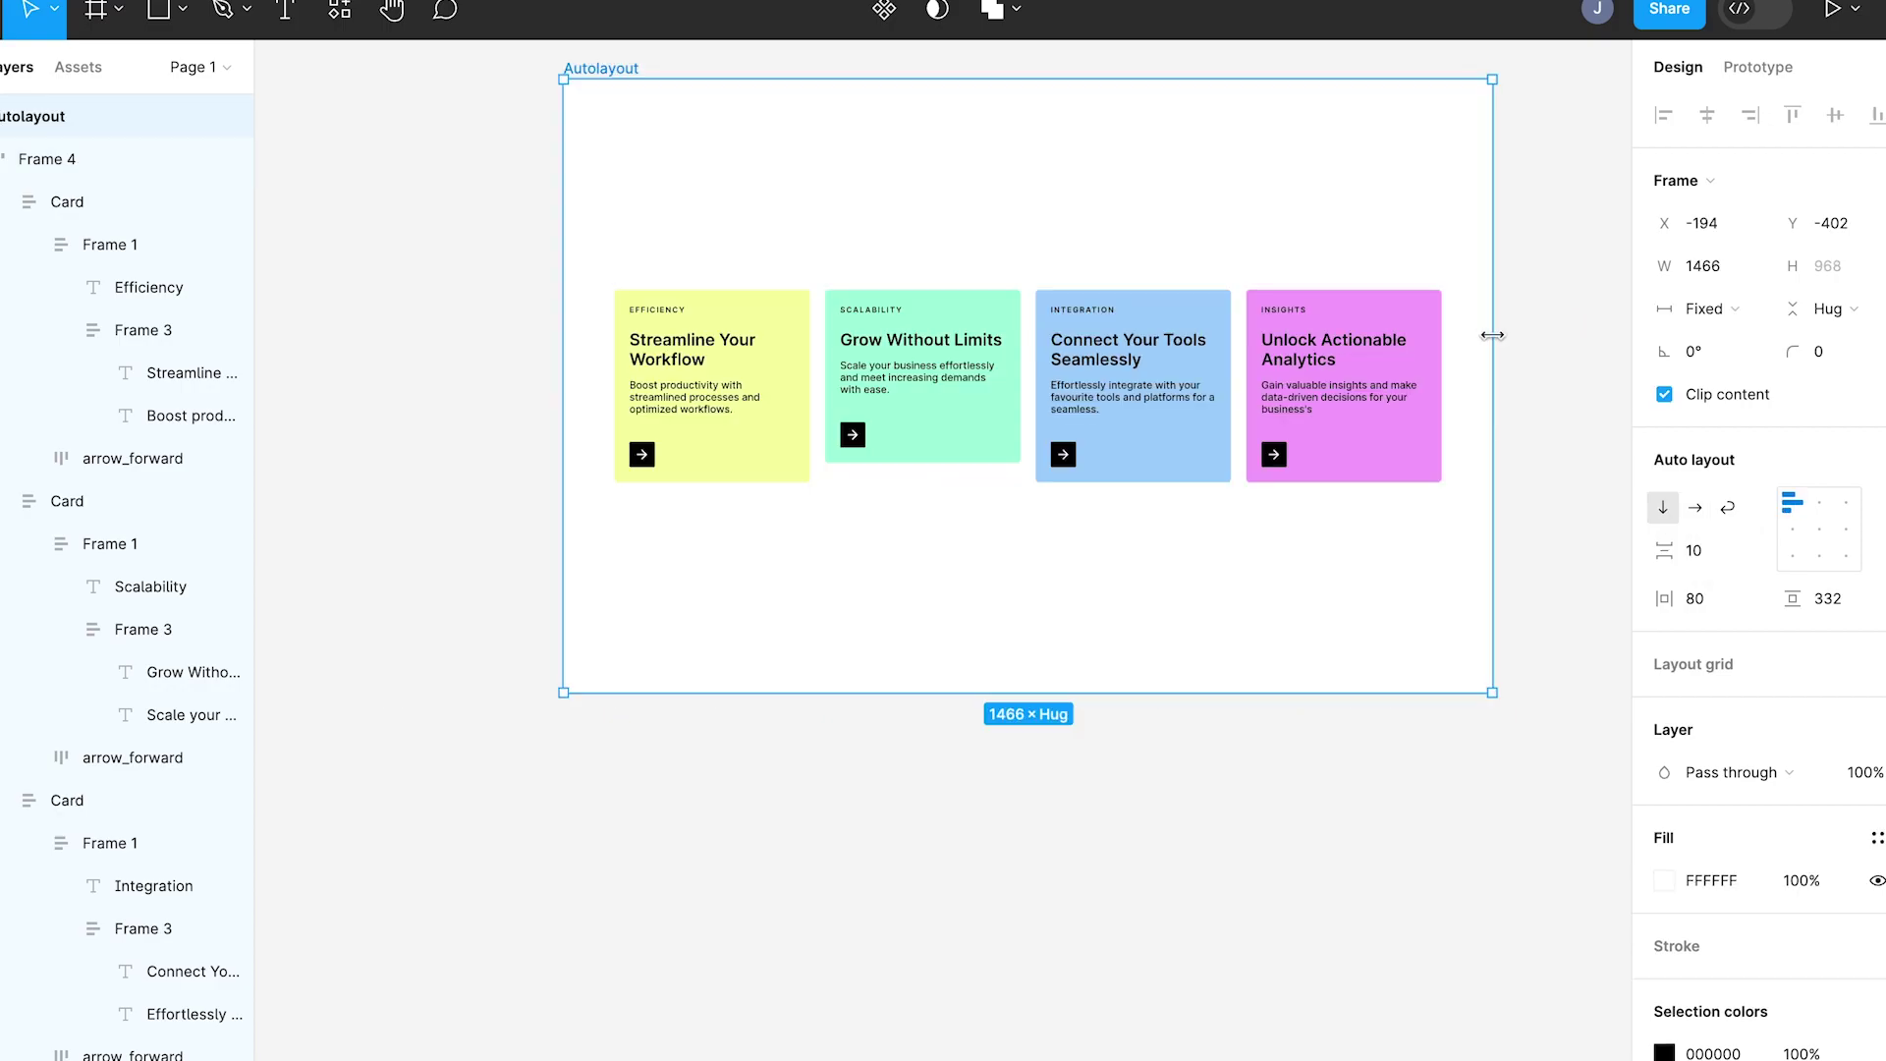
left_click_drag(1490, 333, 1461, 333)
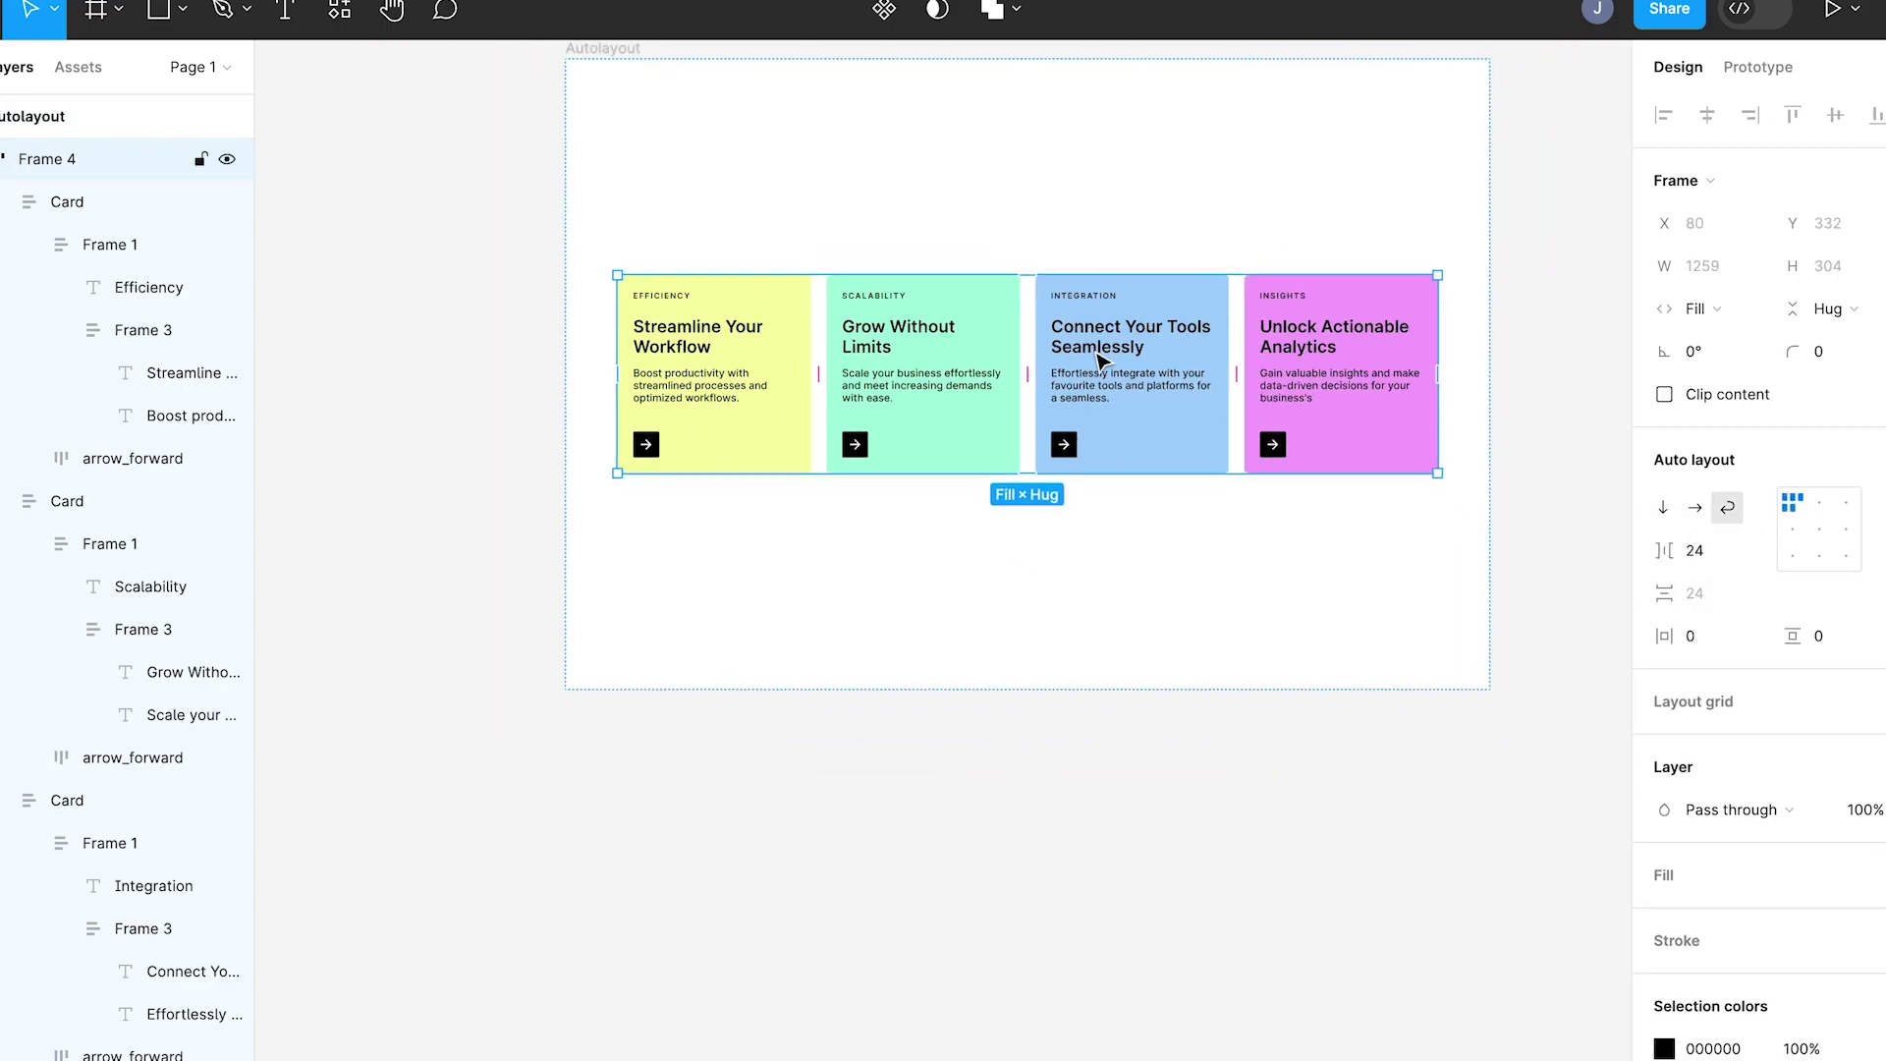
Step: Duplicate the Autolayout frame that holds the four cards
scroll(1102, 361, "right", 2)
scroll(629, 193, "up", 2)
scroll(628, 194, "left", 1)
left_click(612, 122)
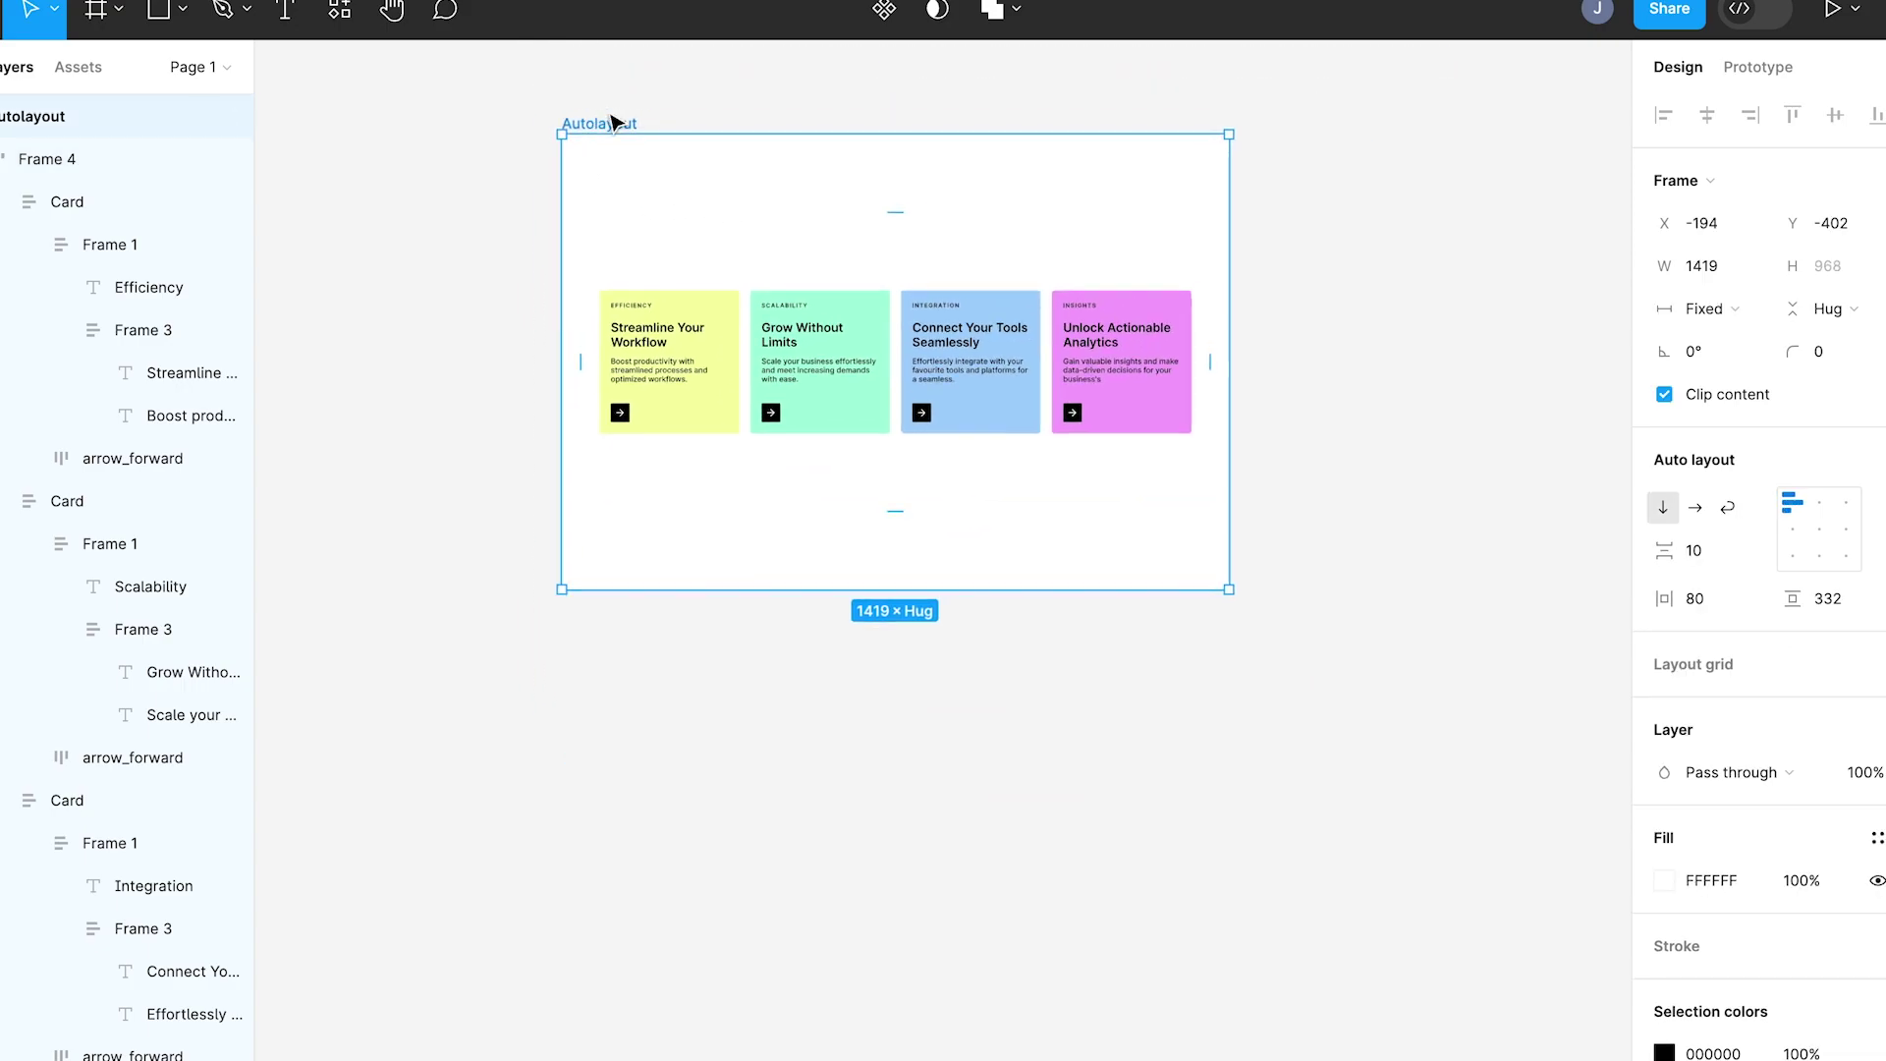
key("ctrl+d")
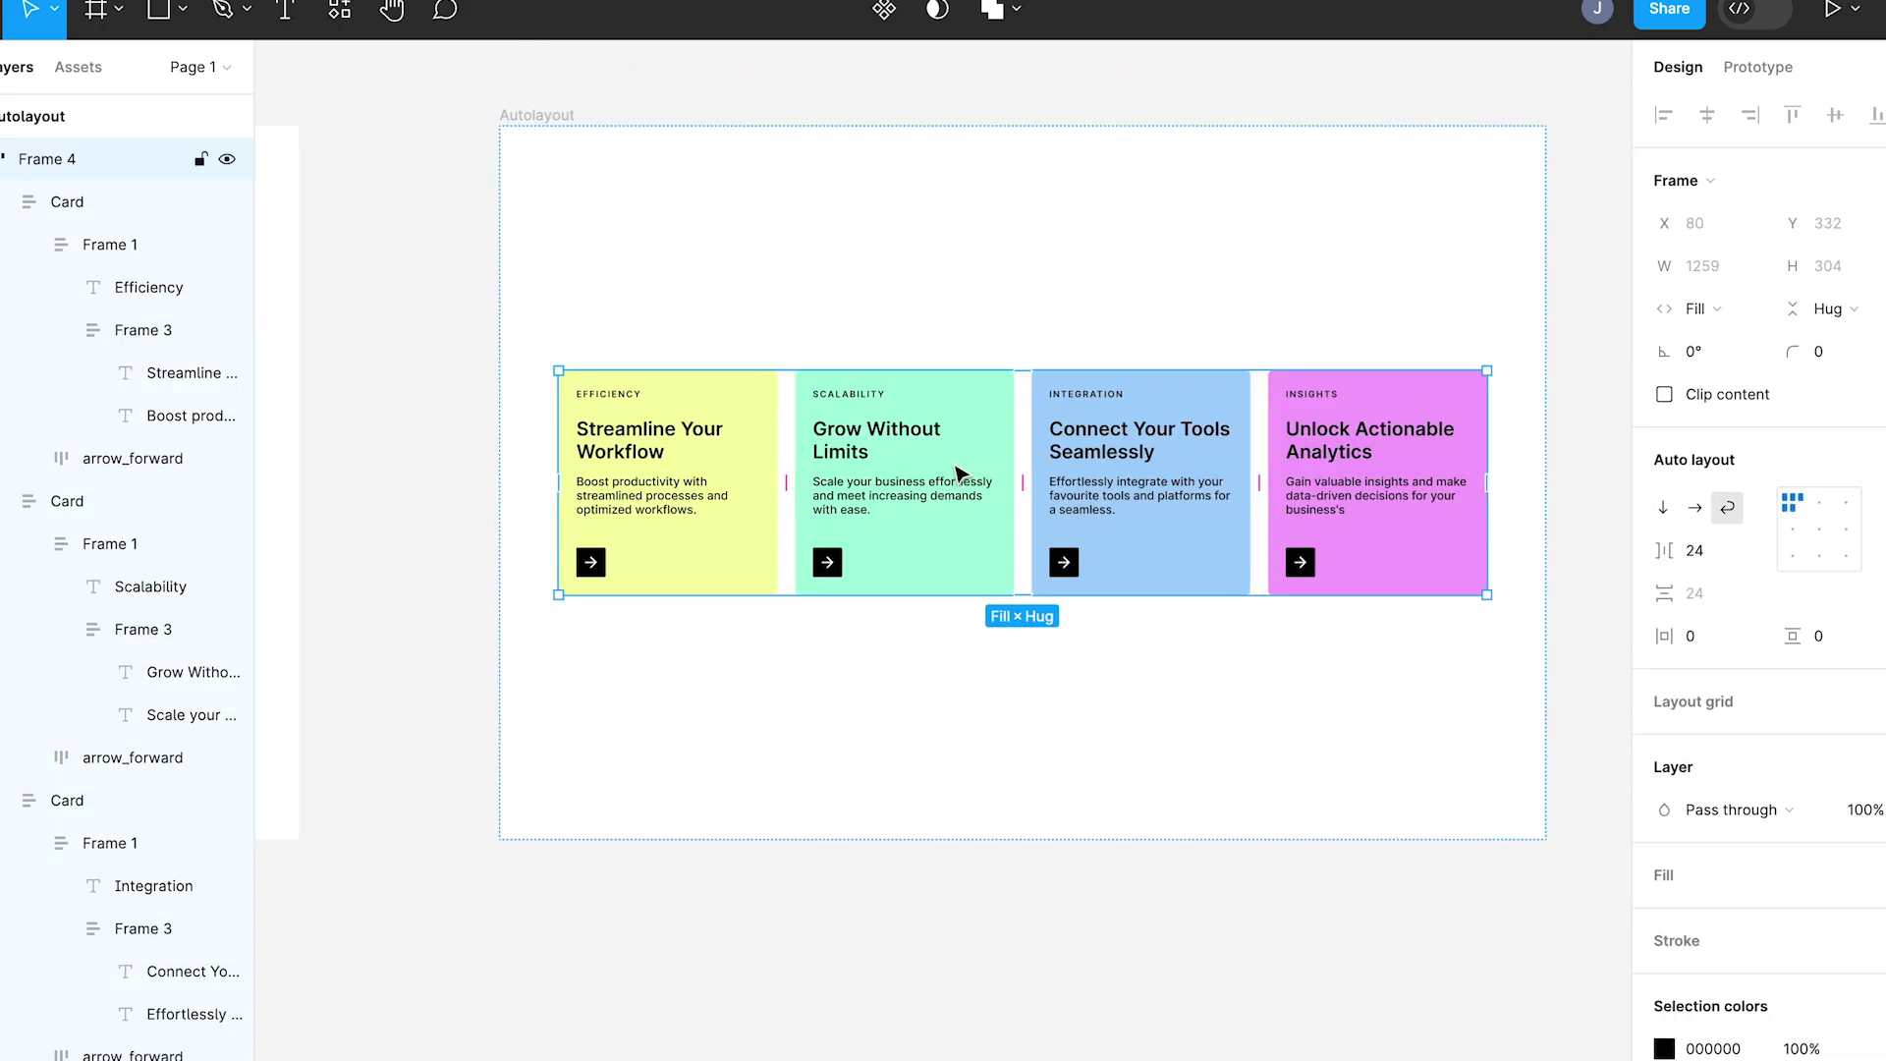
Step: Wrap the Efficiency and Scalability cards in one auto layout frame and the Integration and Insights cards in another
double_click(823, 472)
left_click(665, 496, "shift")
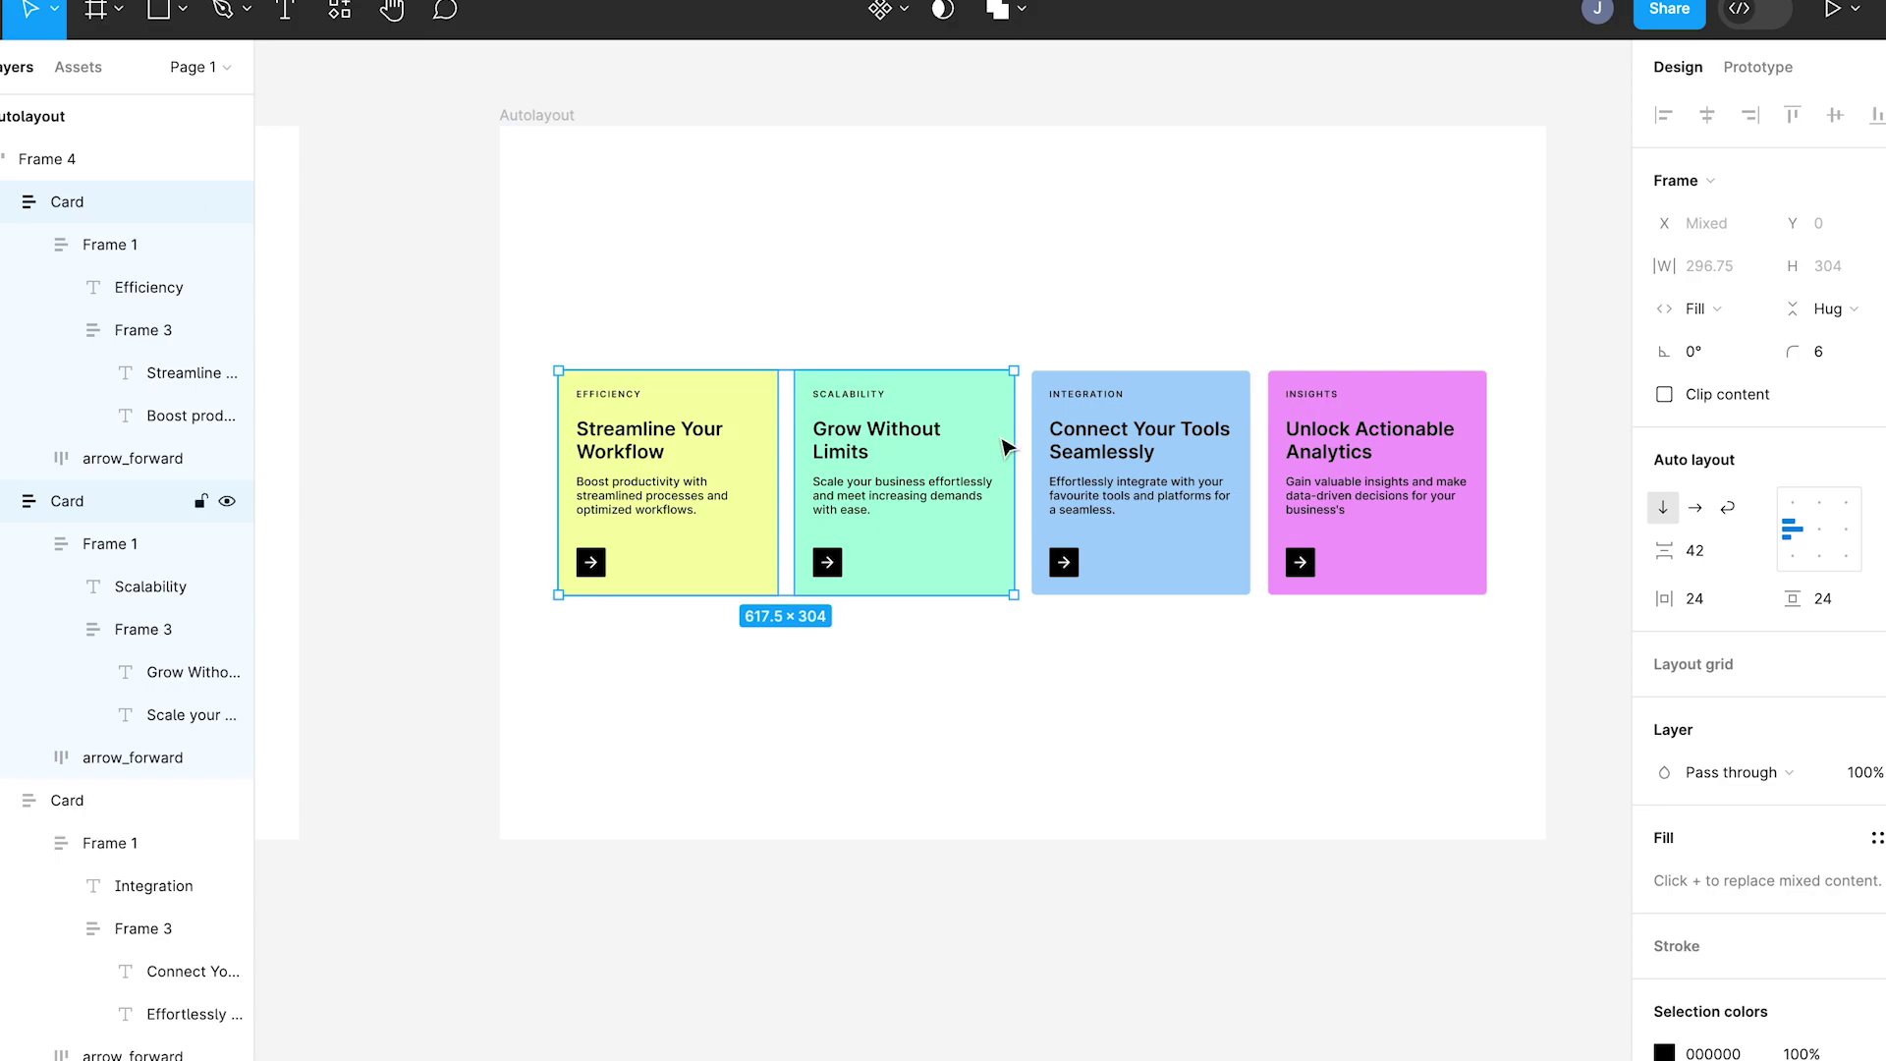
key("shift+a")
left_click(1182, 434)
left_click(1375, 447, "shift")
key("shift+a")
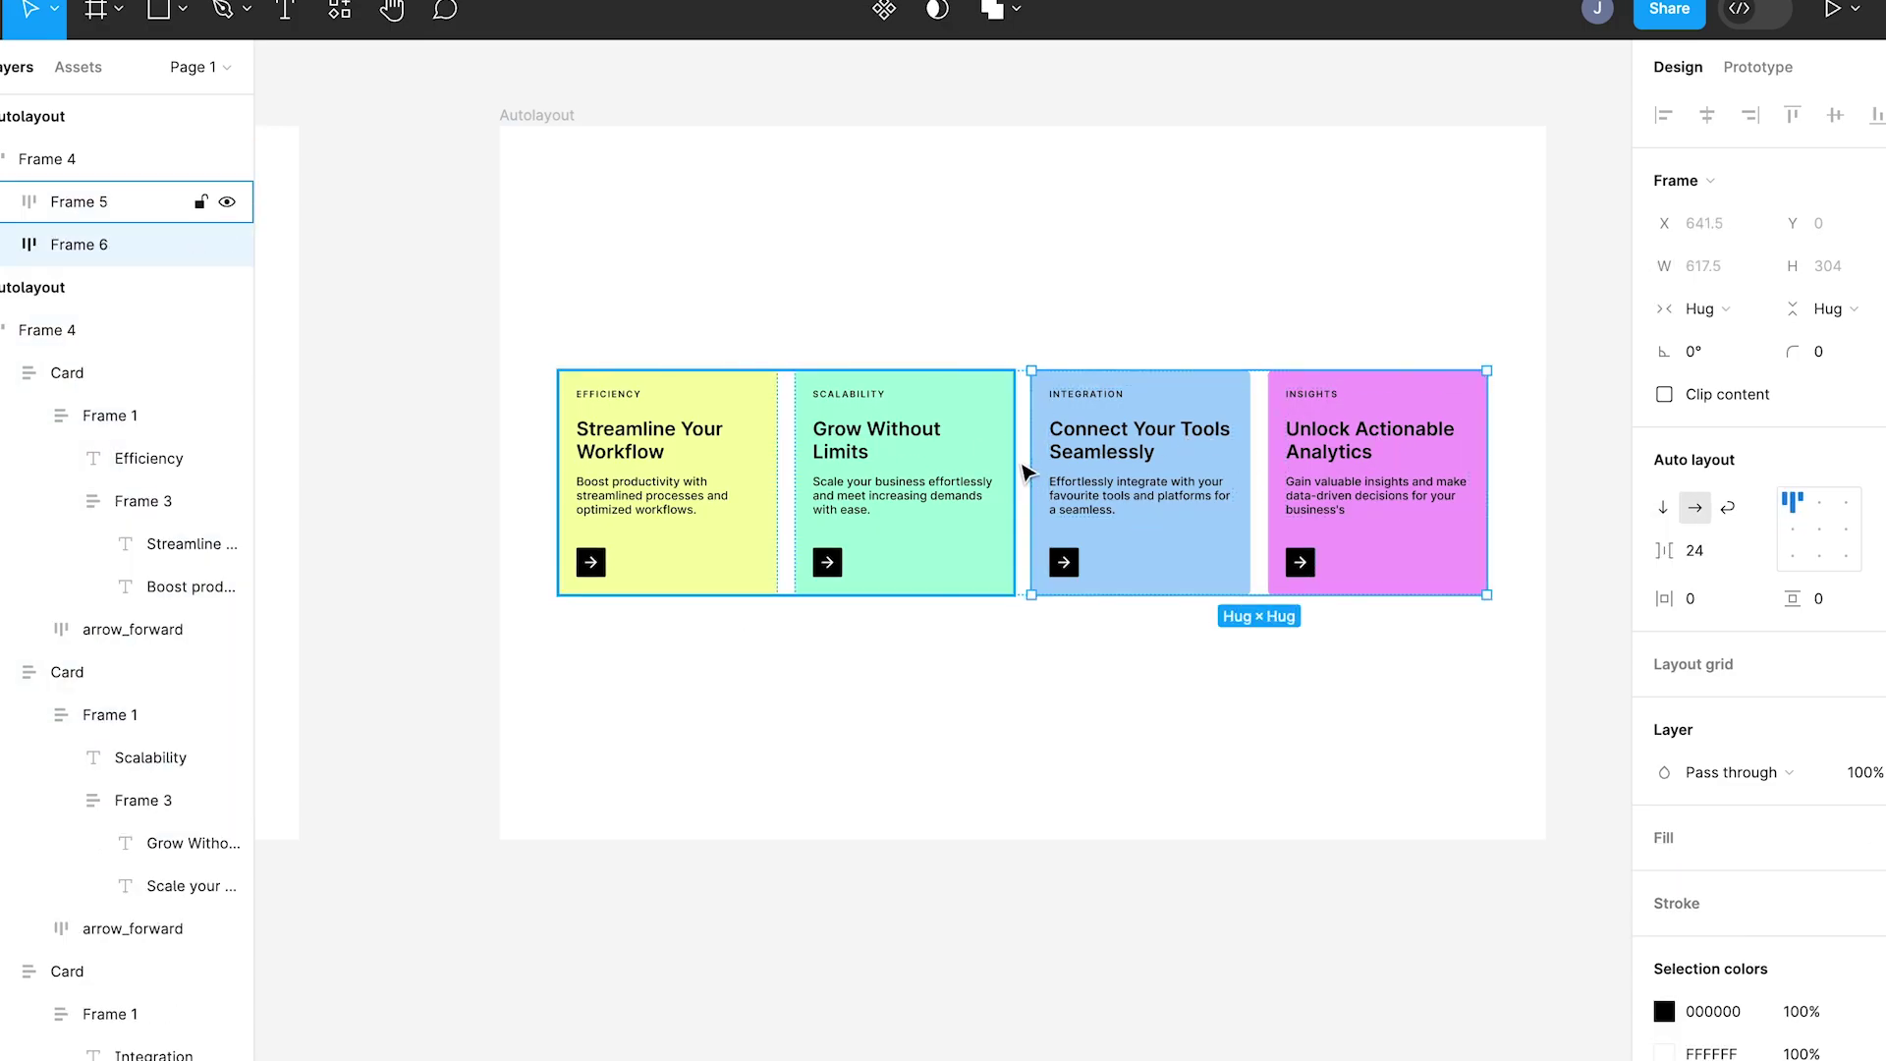
Step: Stack the two card pairs by setting their parent frame's auto layout direction to vertical, and compare with the original row
left_click(1022, 447)
scroll(1025, 447, "up", 2)
left_click(1024, 447)
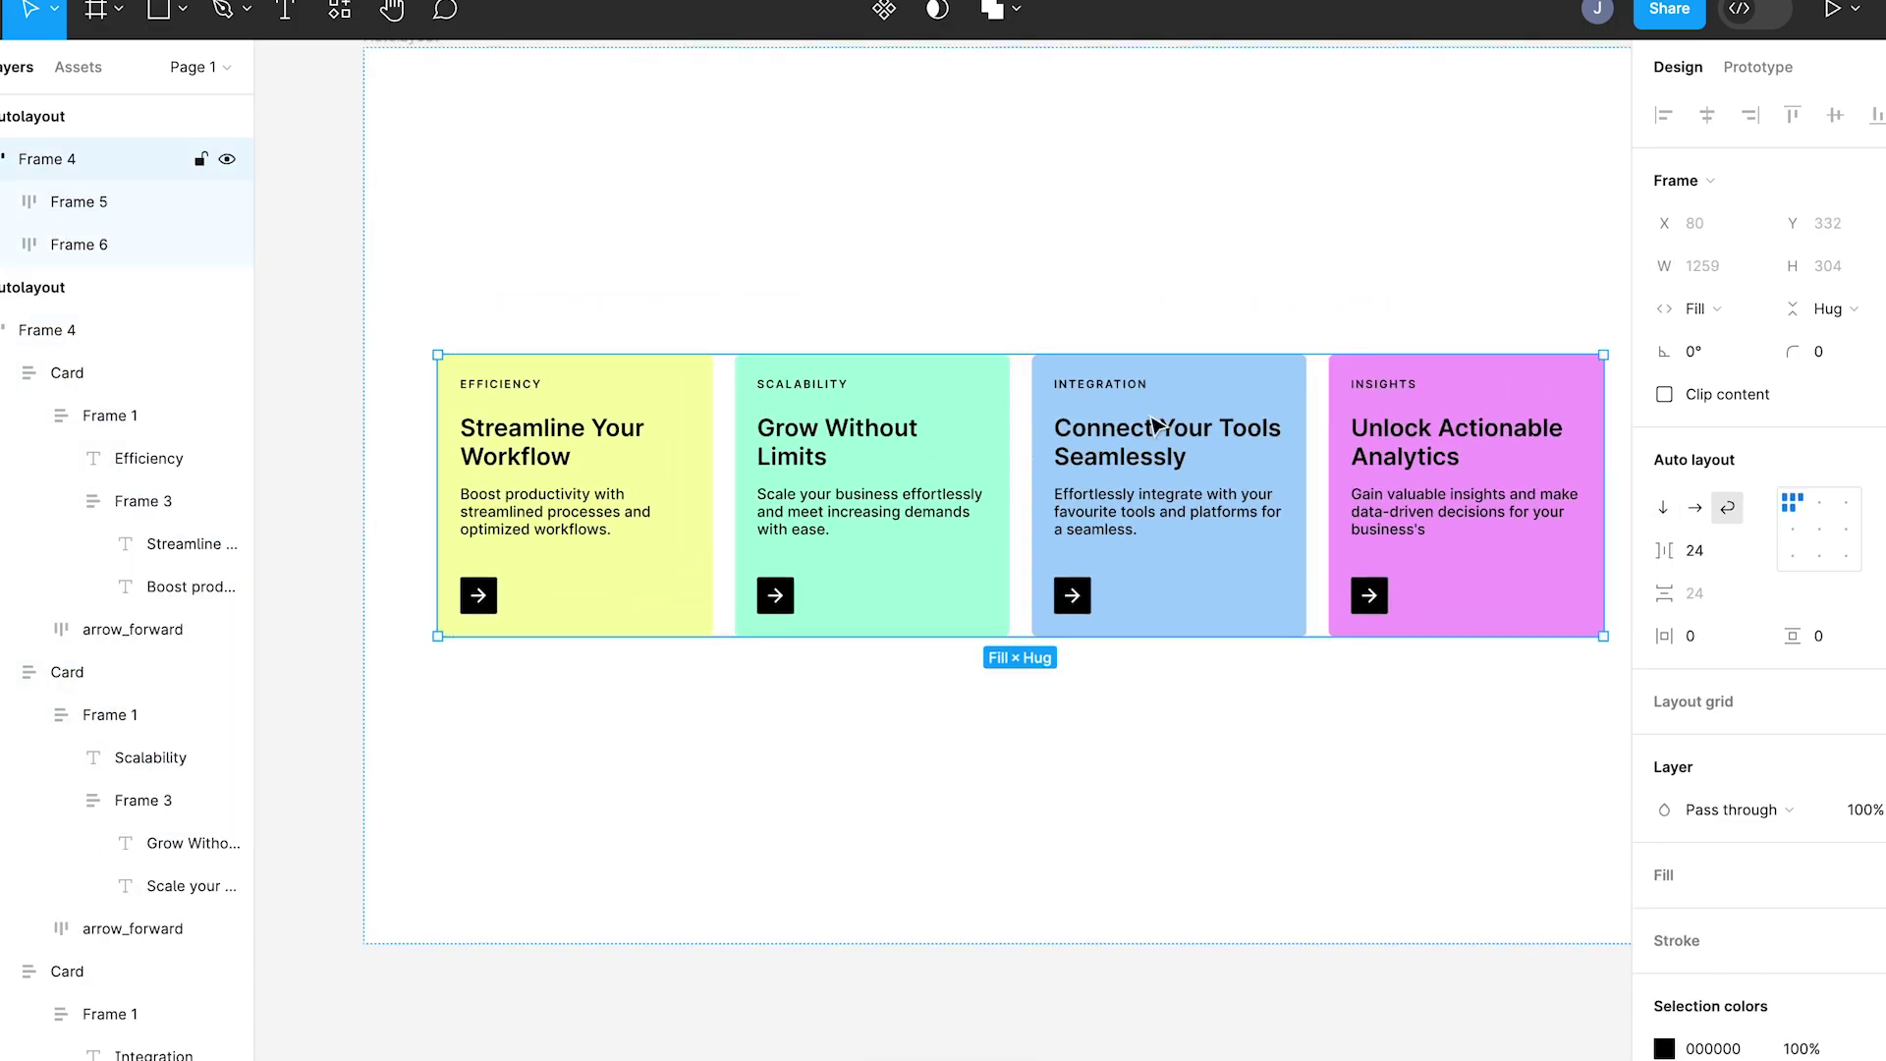
left_click(1664, 508)
scroll(997, 514, "left", 2)
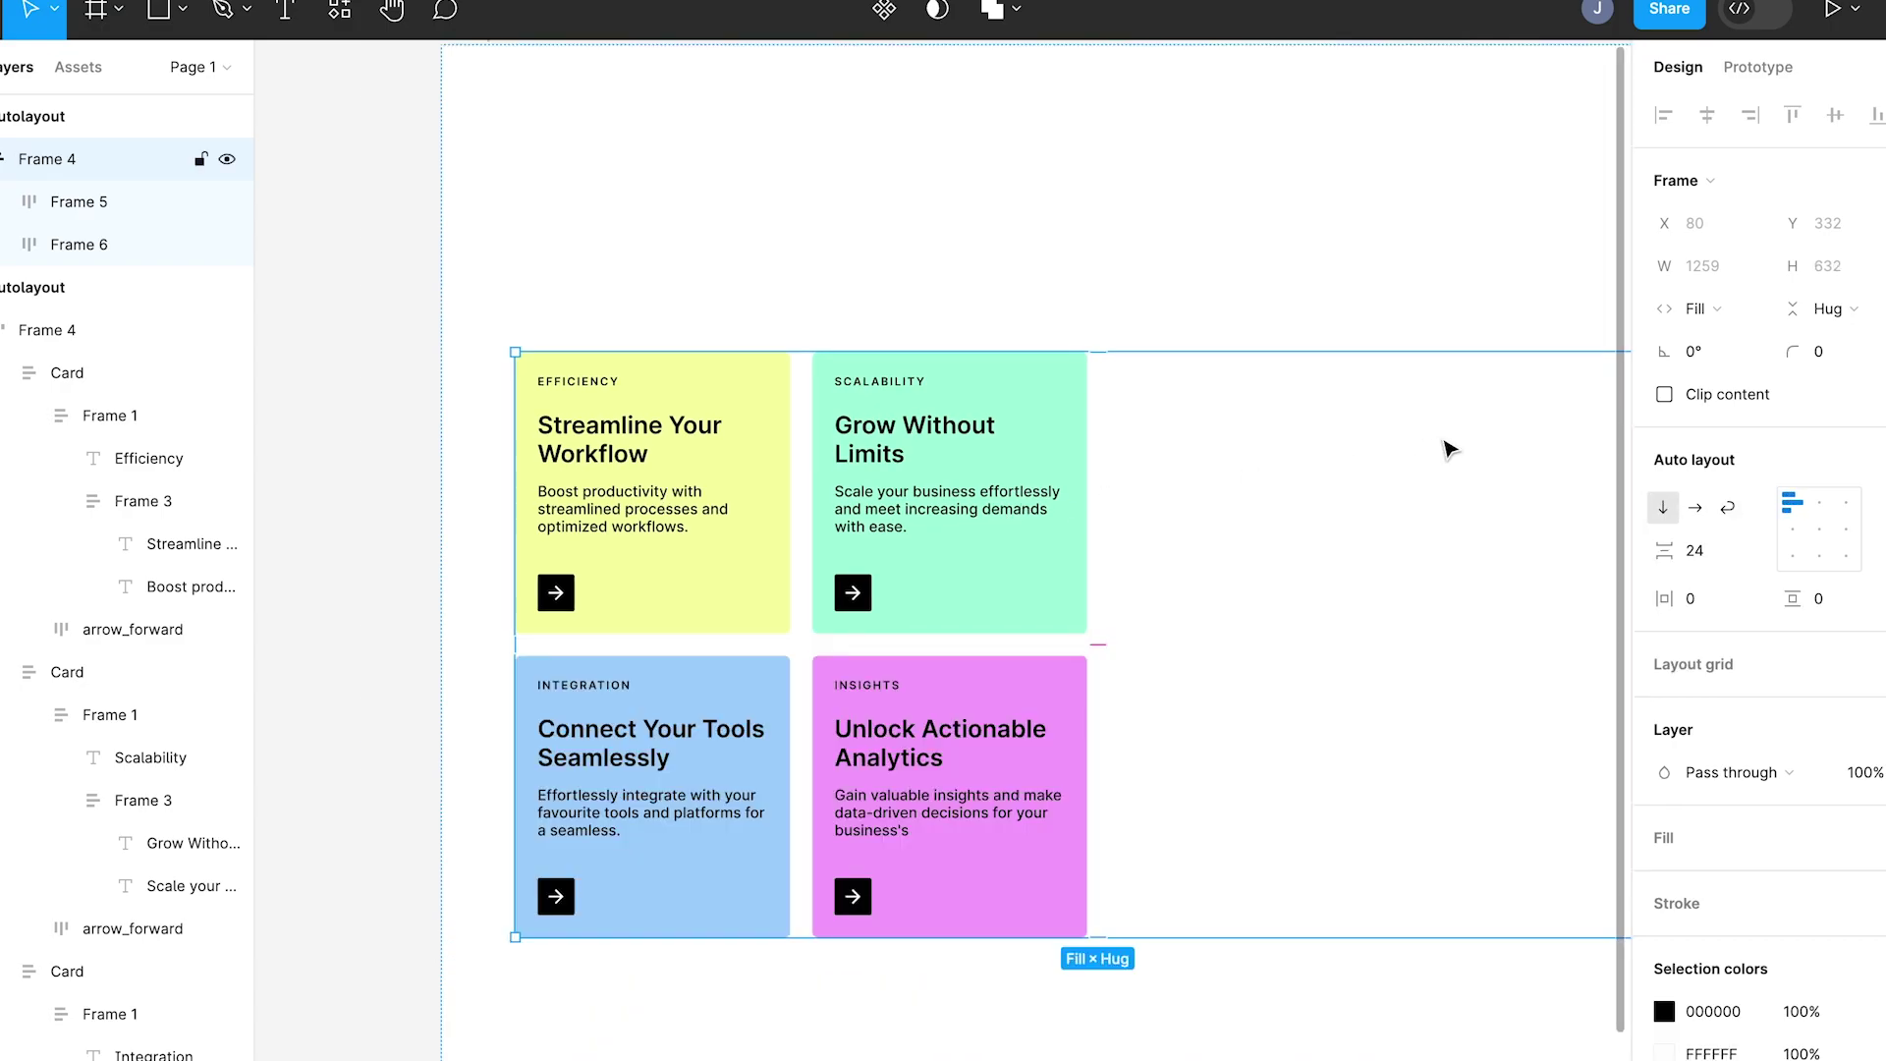
scroll(1342, 474, "down", 1)
scroll(990, 595, "down", 3)
scroll(992, 595, "up", 3)
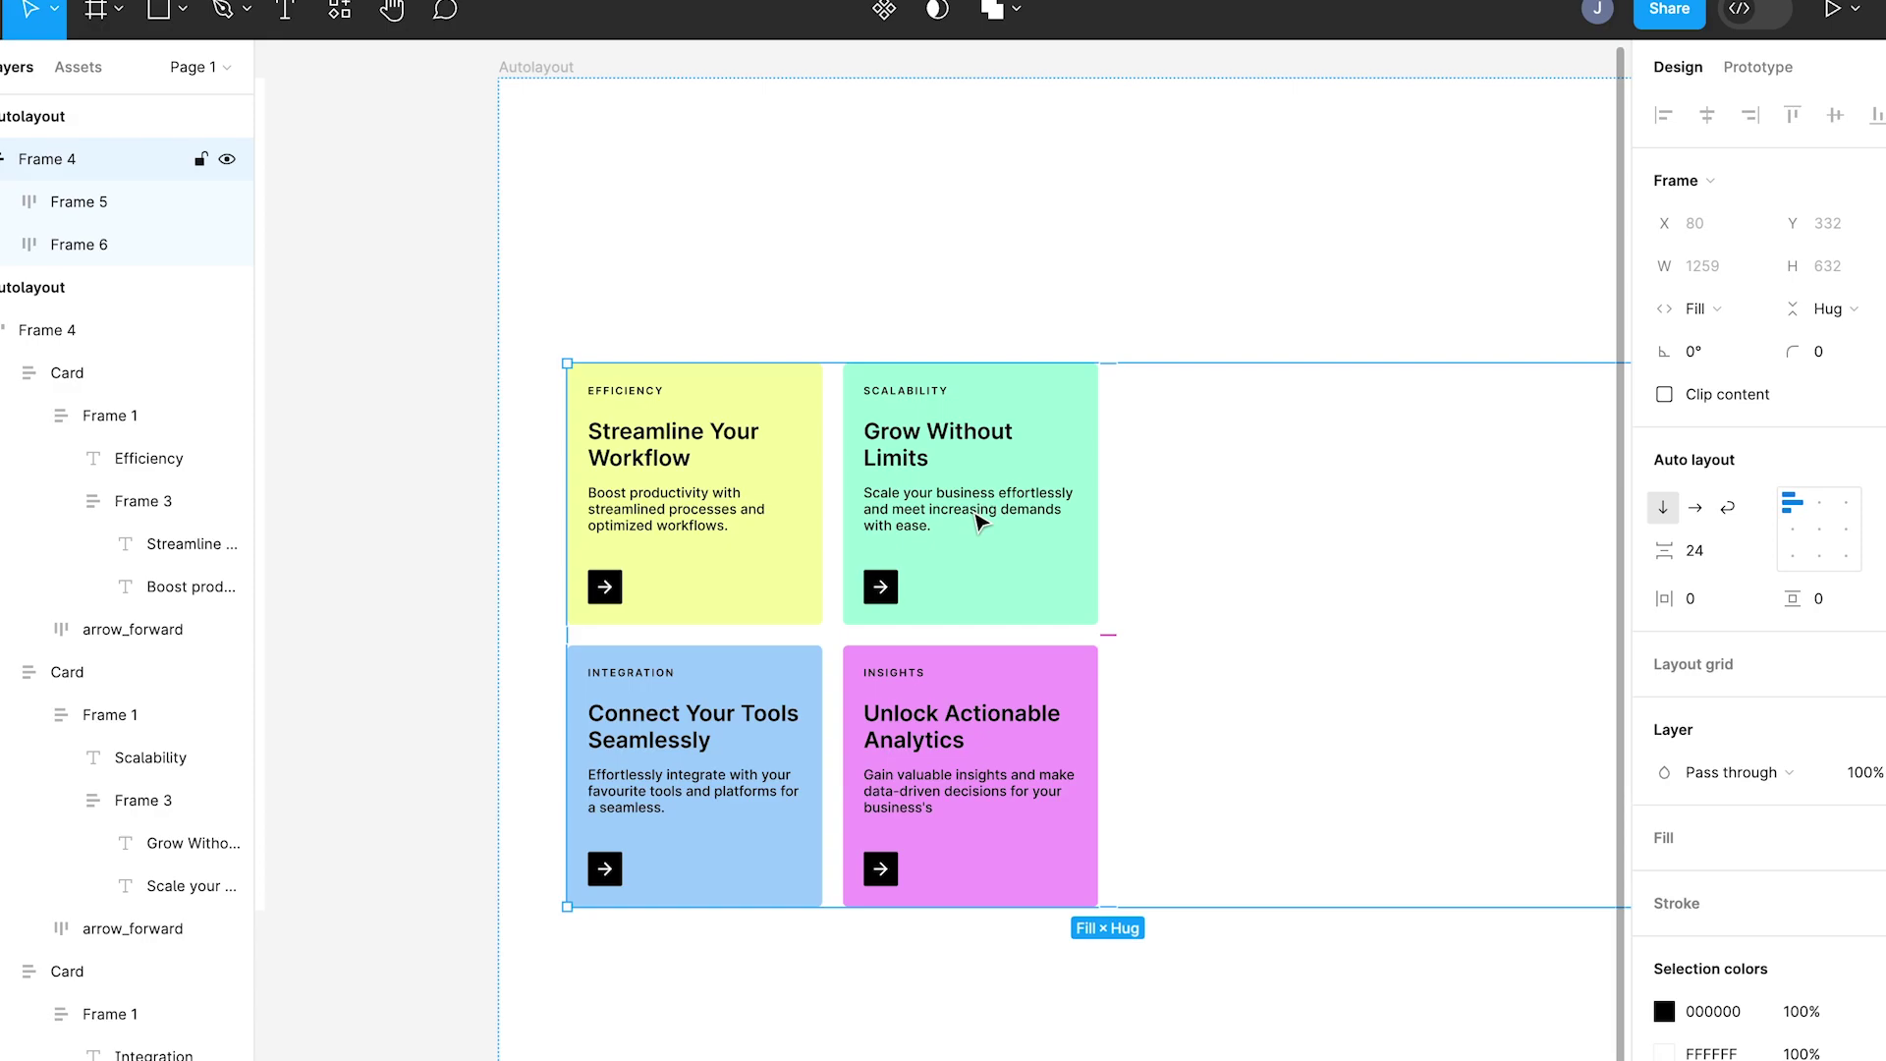
scroll(945, 558, "left", 15)
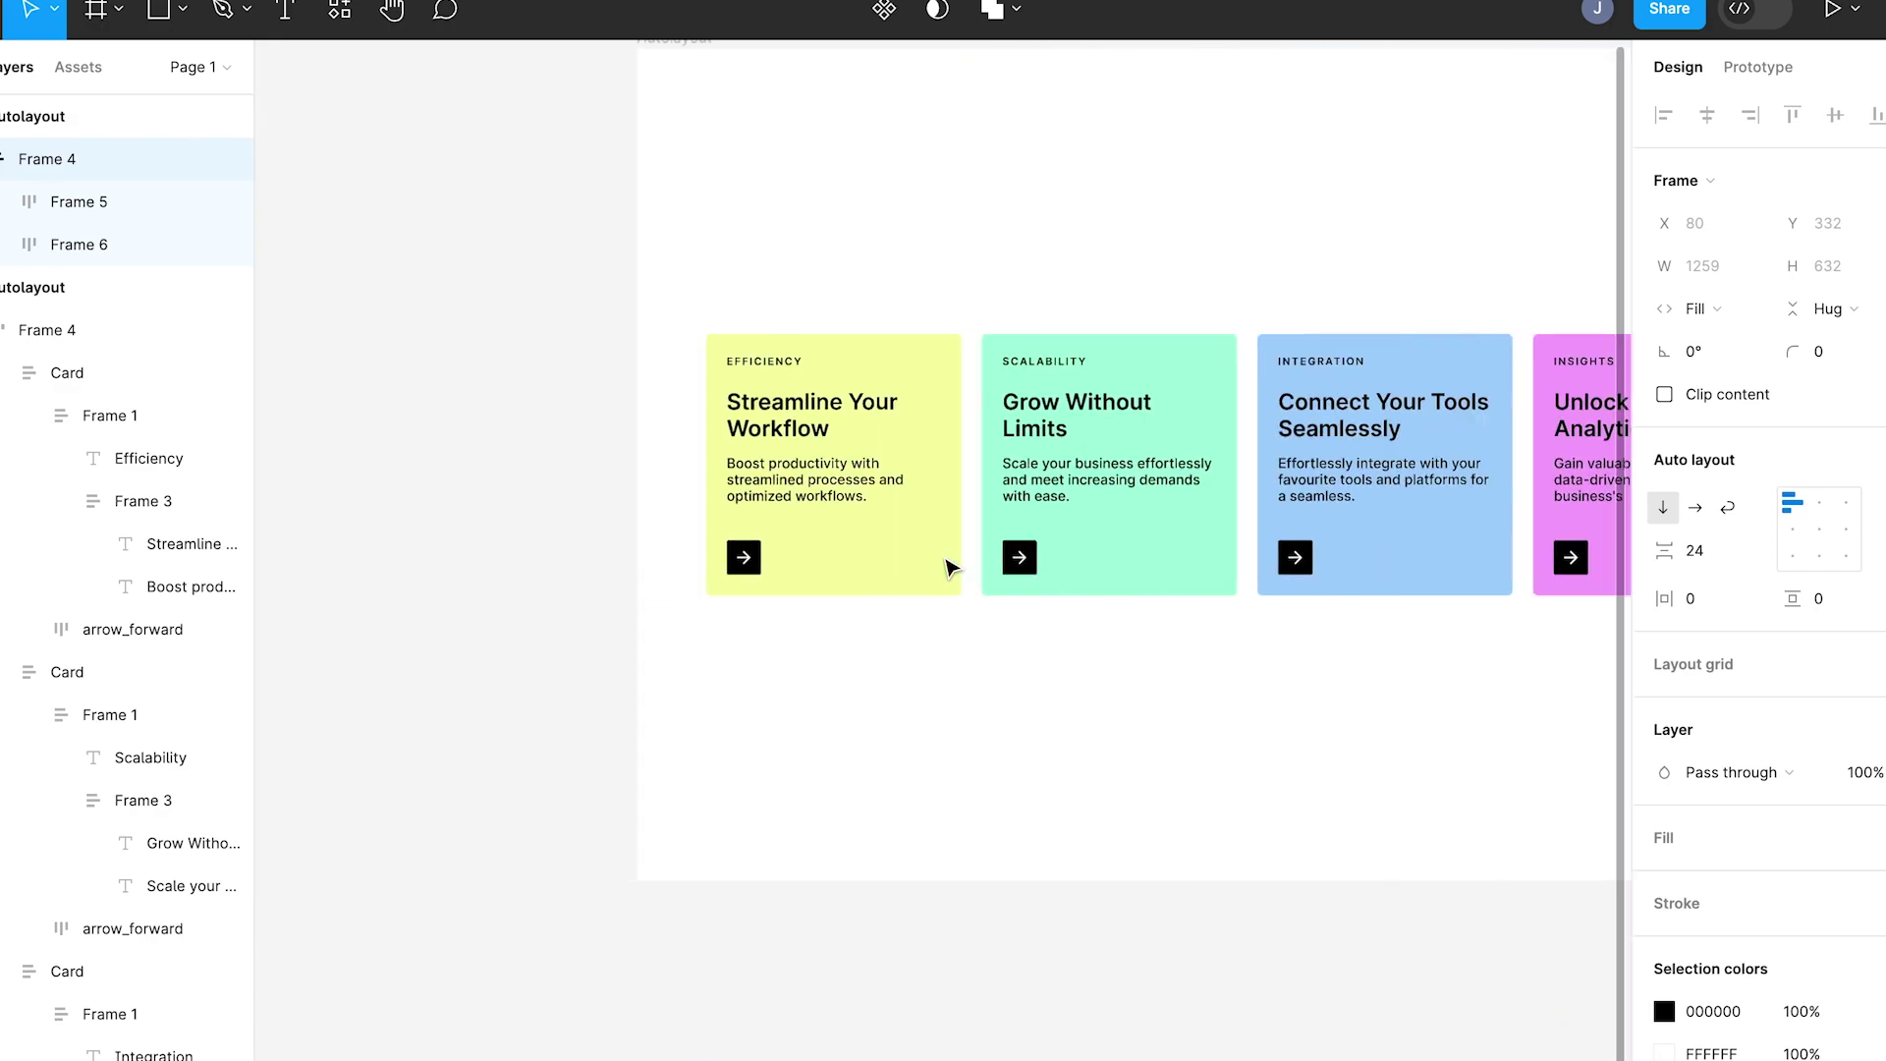
scroll(948, 561, "right", 3)
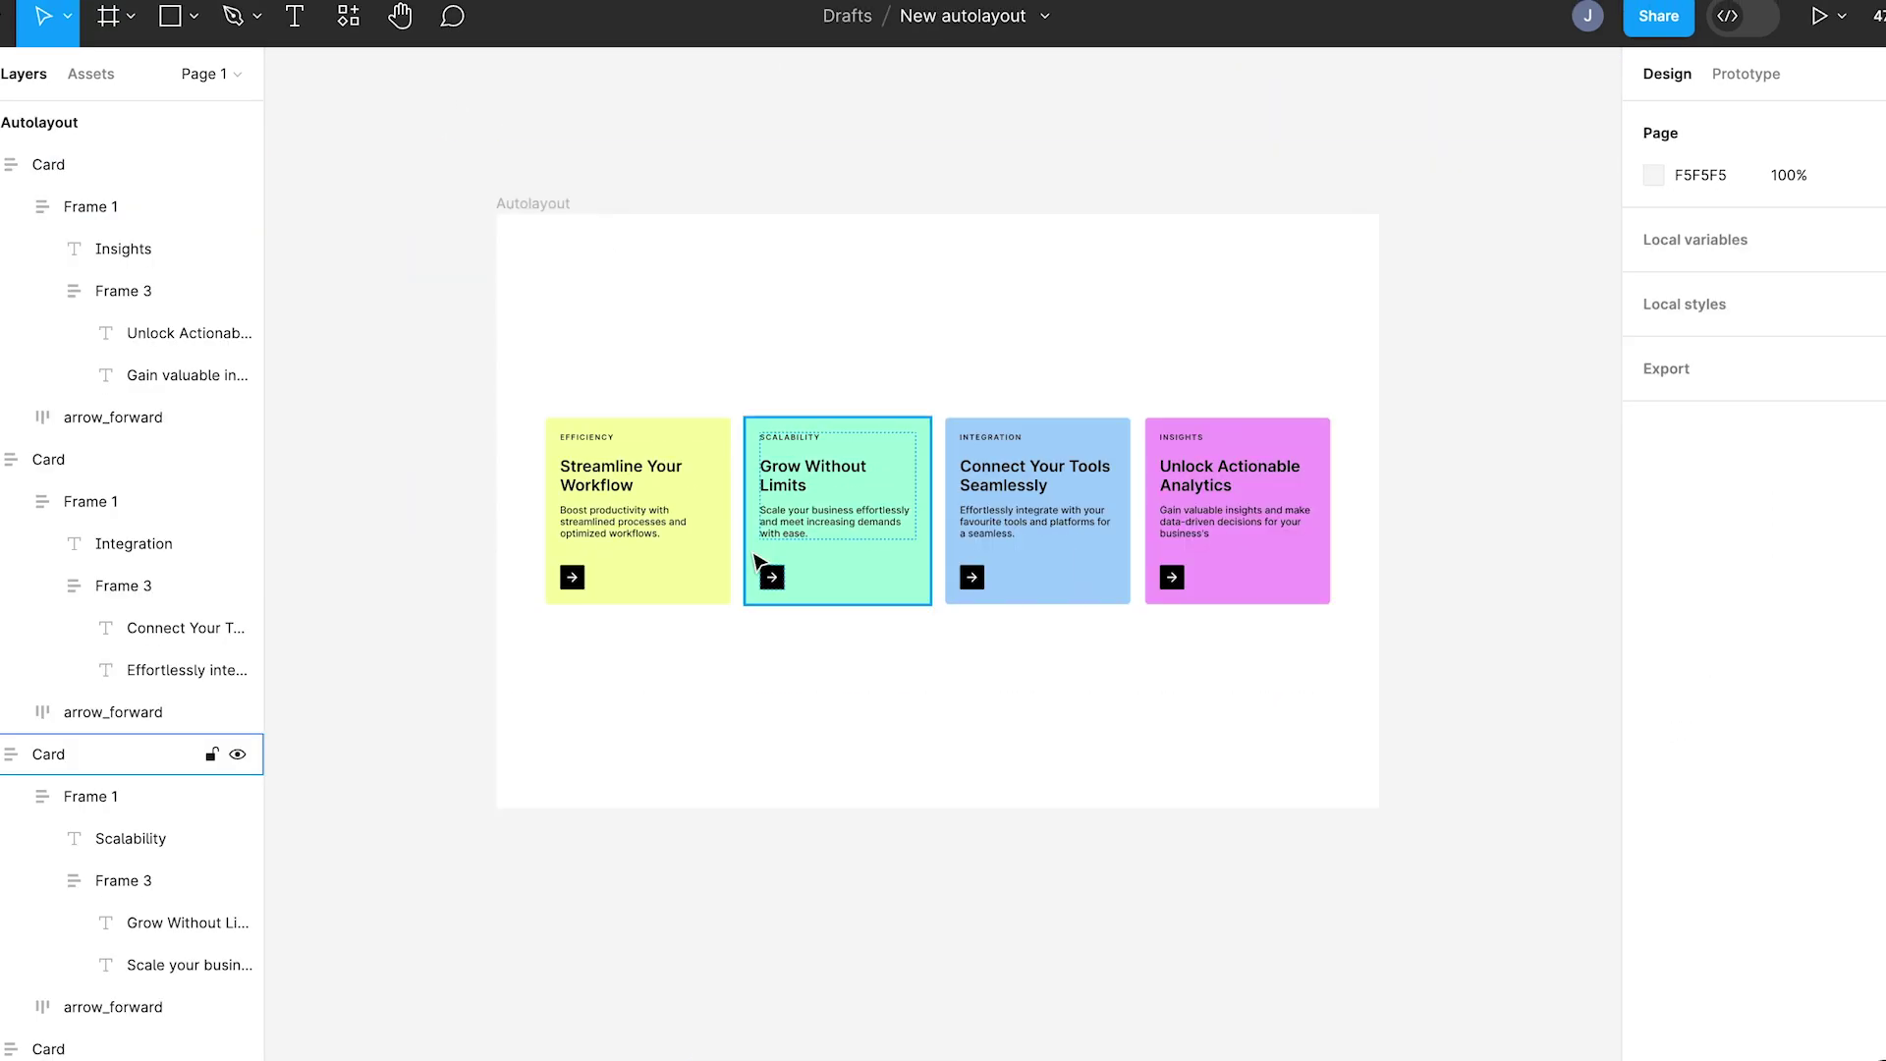
Step: Combine all four cards in the Autolayout frame into a single auto layout frame
left_click(671, 529)
left_click(828, 528, "shift")
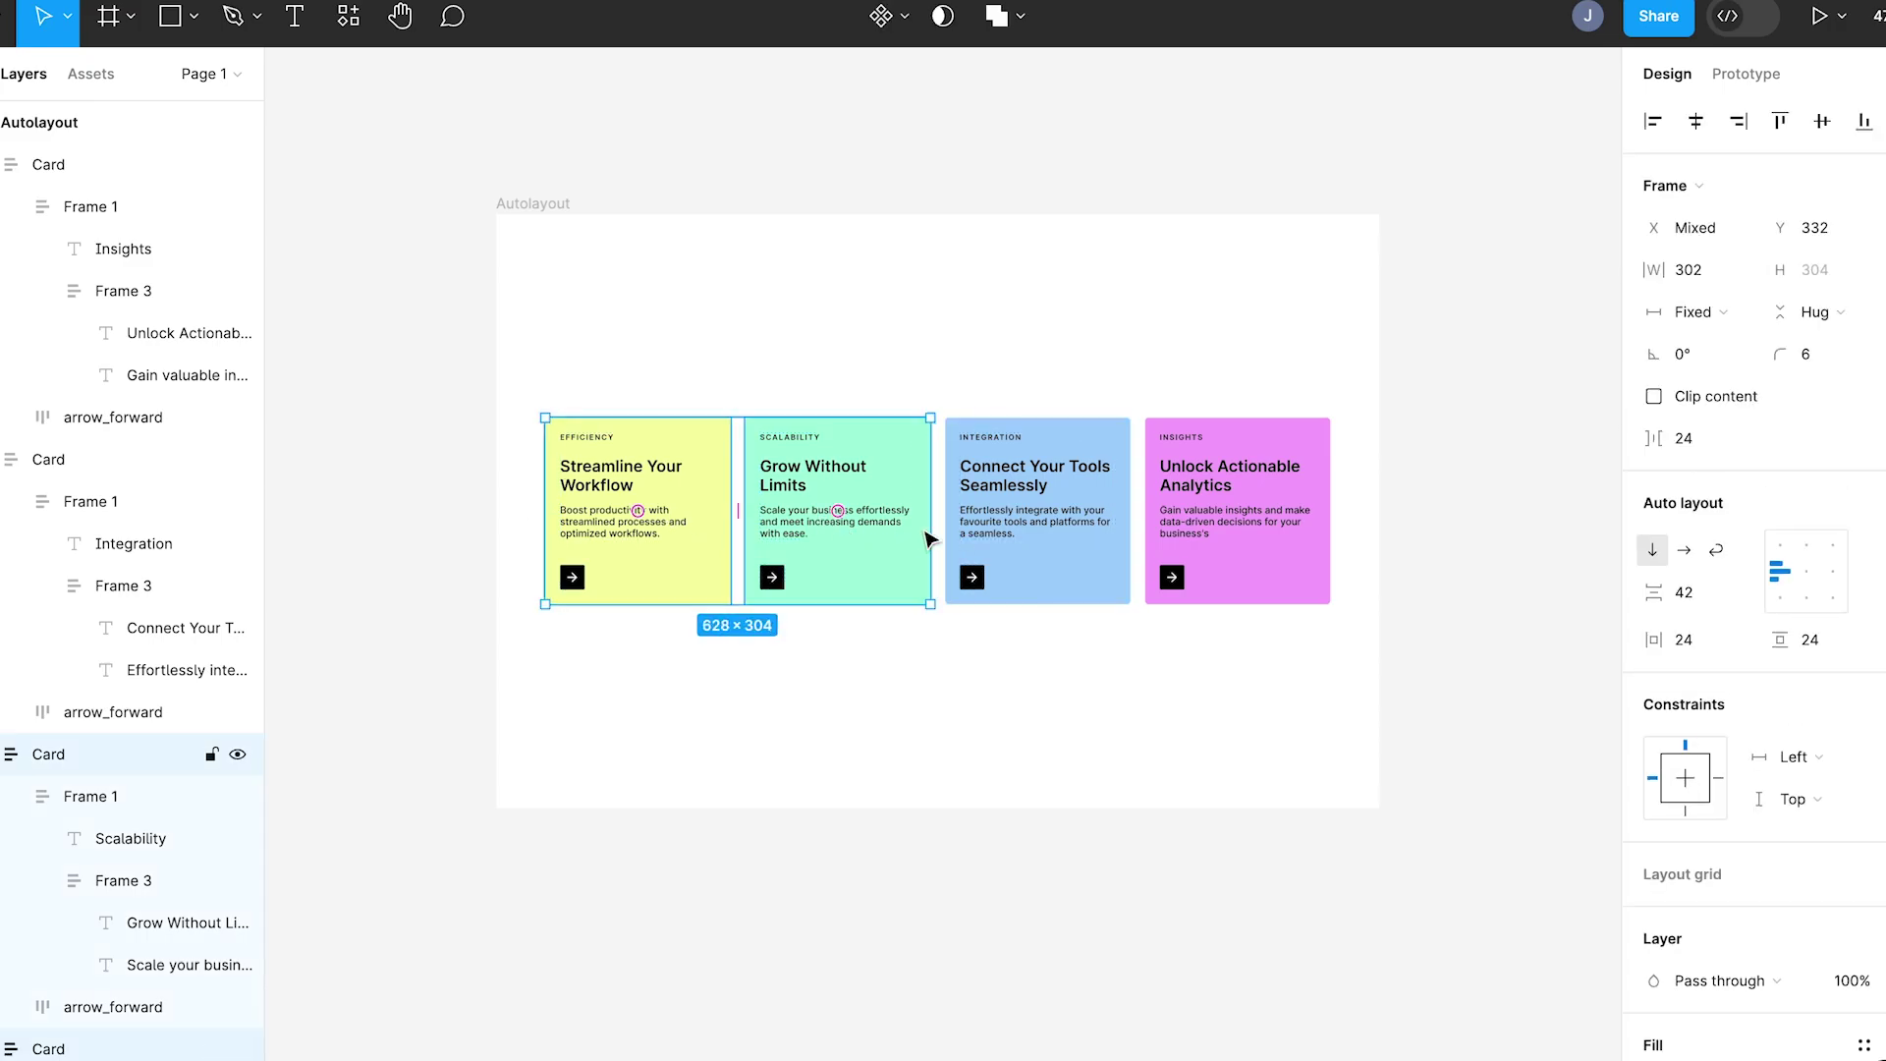
left_click(982, 550, "shift")
left_click(1206, 521, "shift")
key("shift+a")
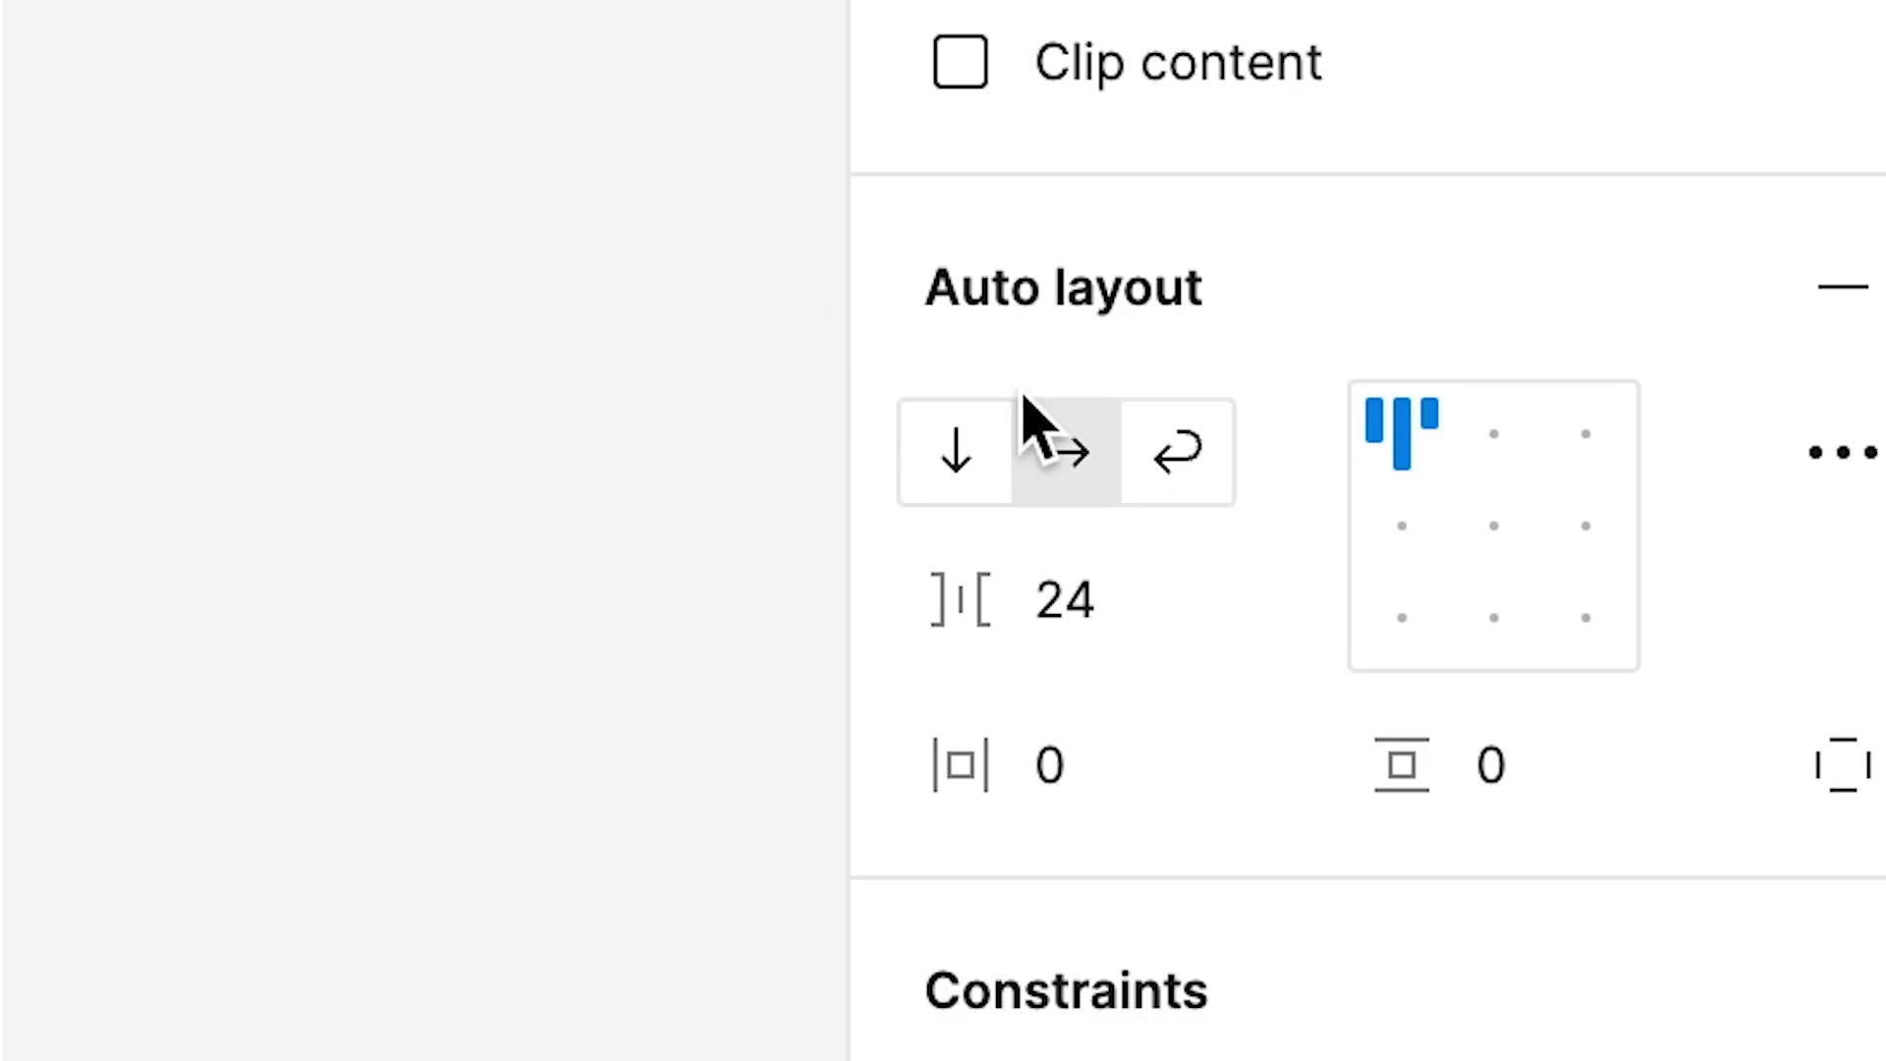
Step: Try the vertical direction on the card row, return it to horizontal, and open its width options
left_click(959, 454)
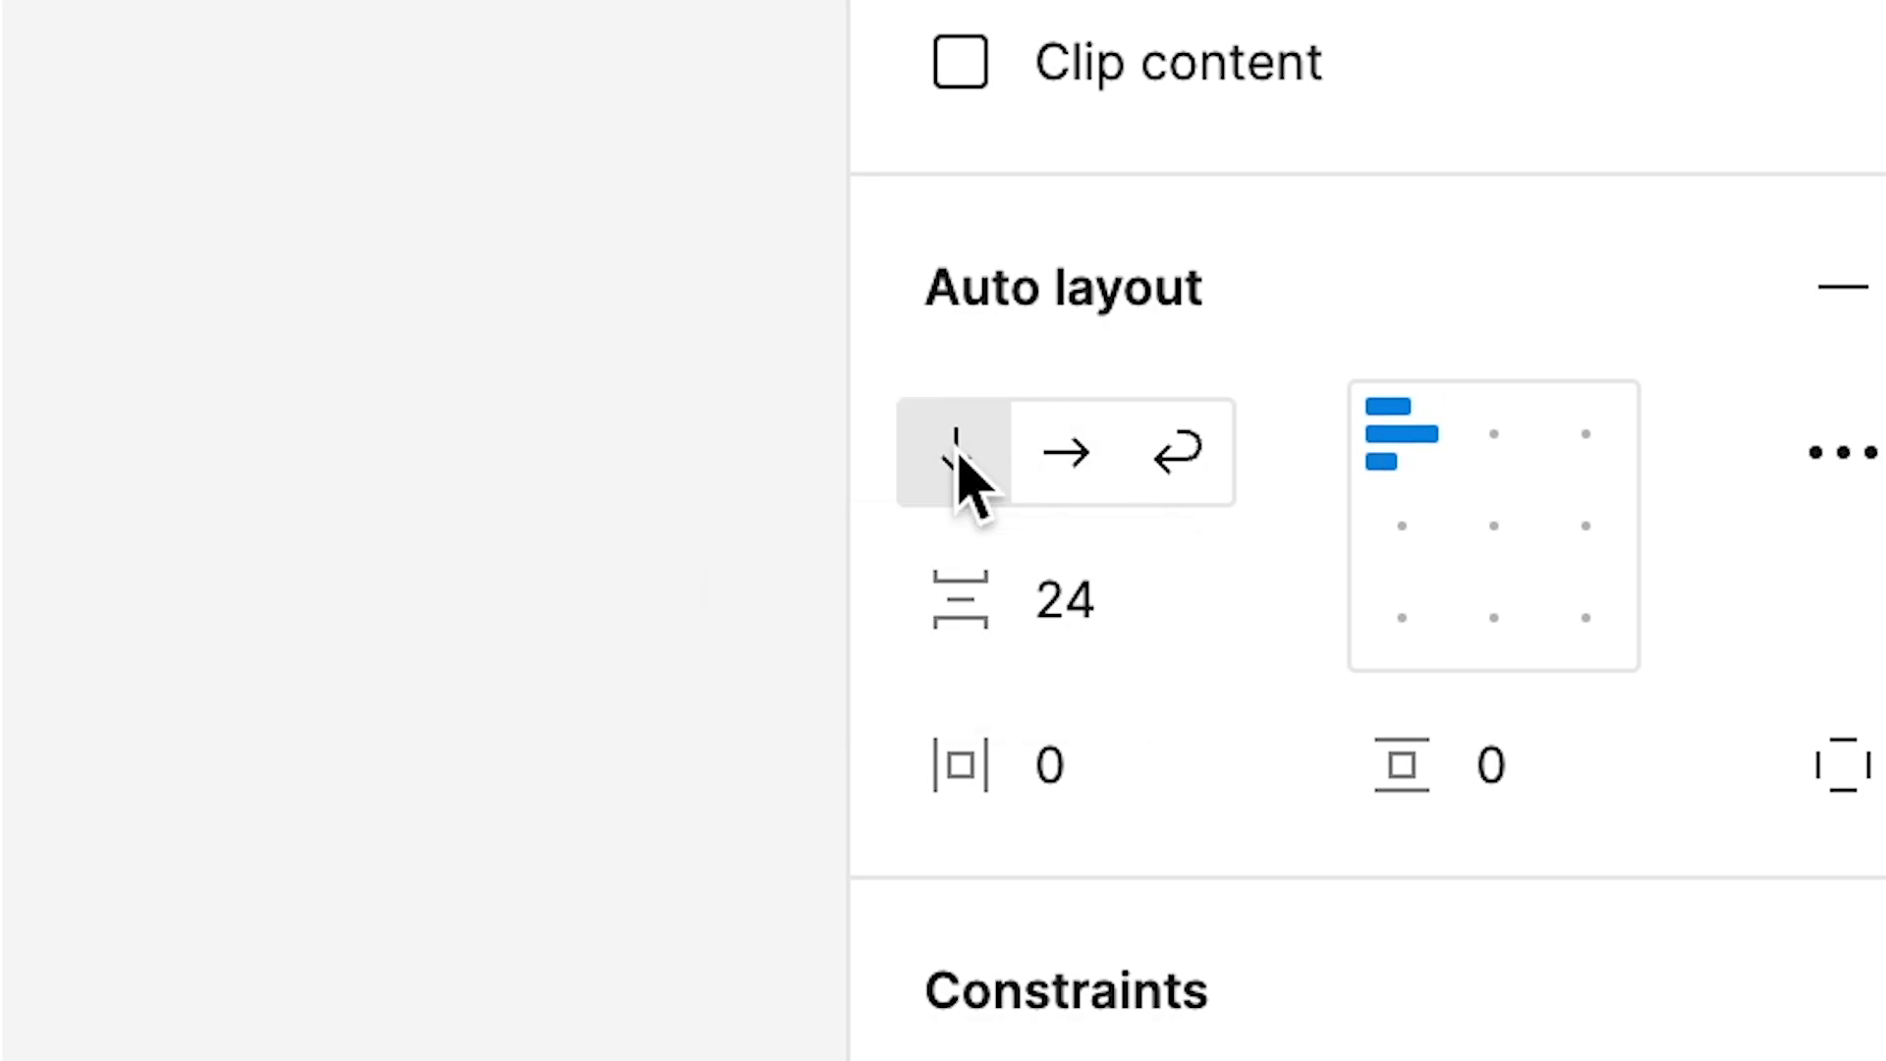
left_click(1029, 453)
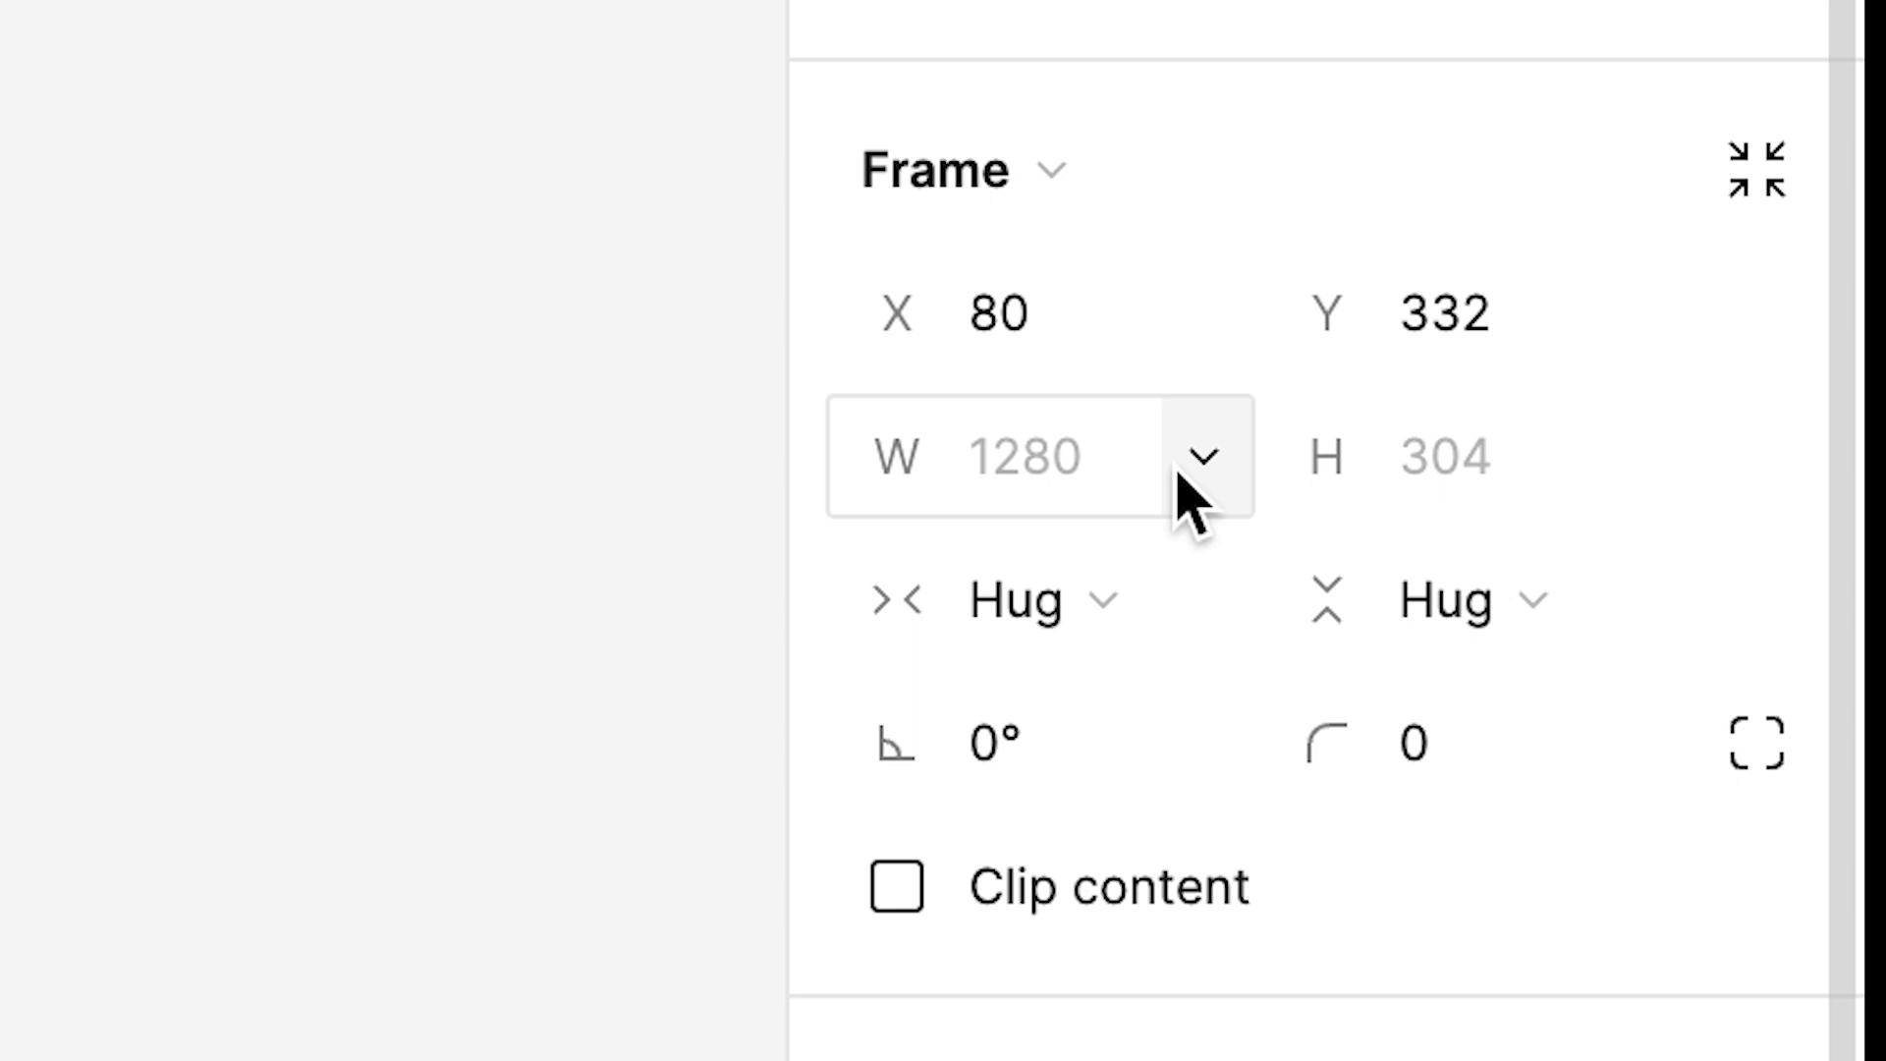
left_click(1183, 467)
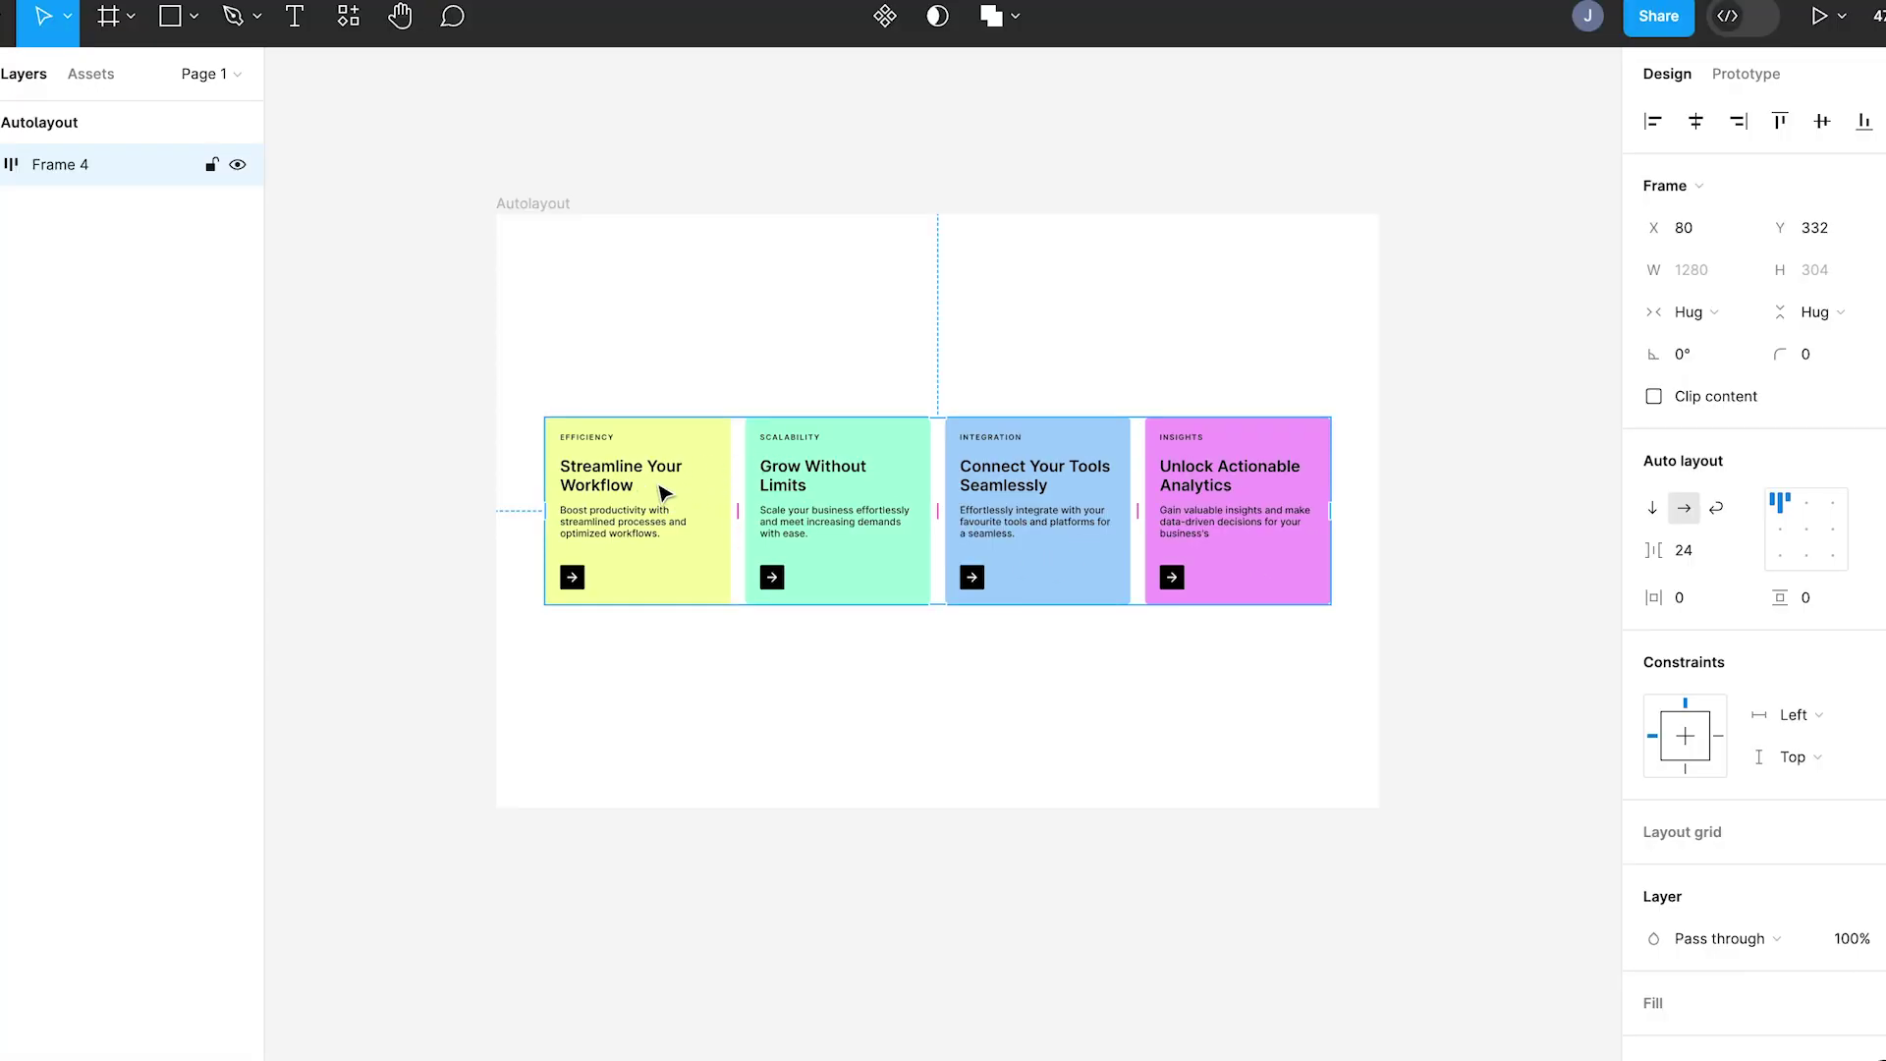
Step: Set the auto layout of the frame holding the four cards to Wrap
left_click(664, 491)
scroll(892, 471, "up", 1)
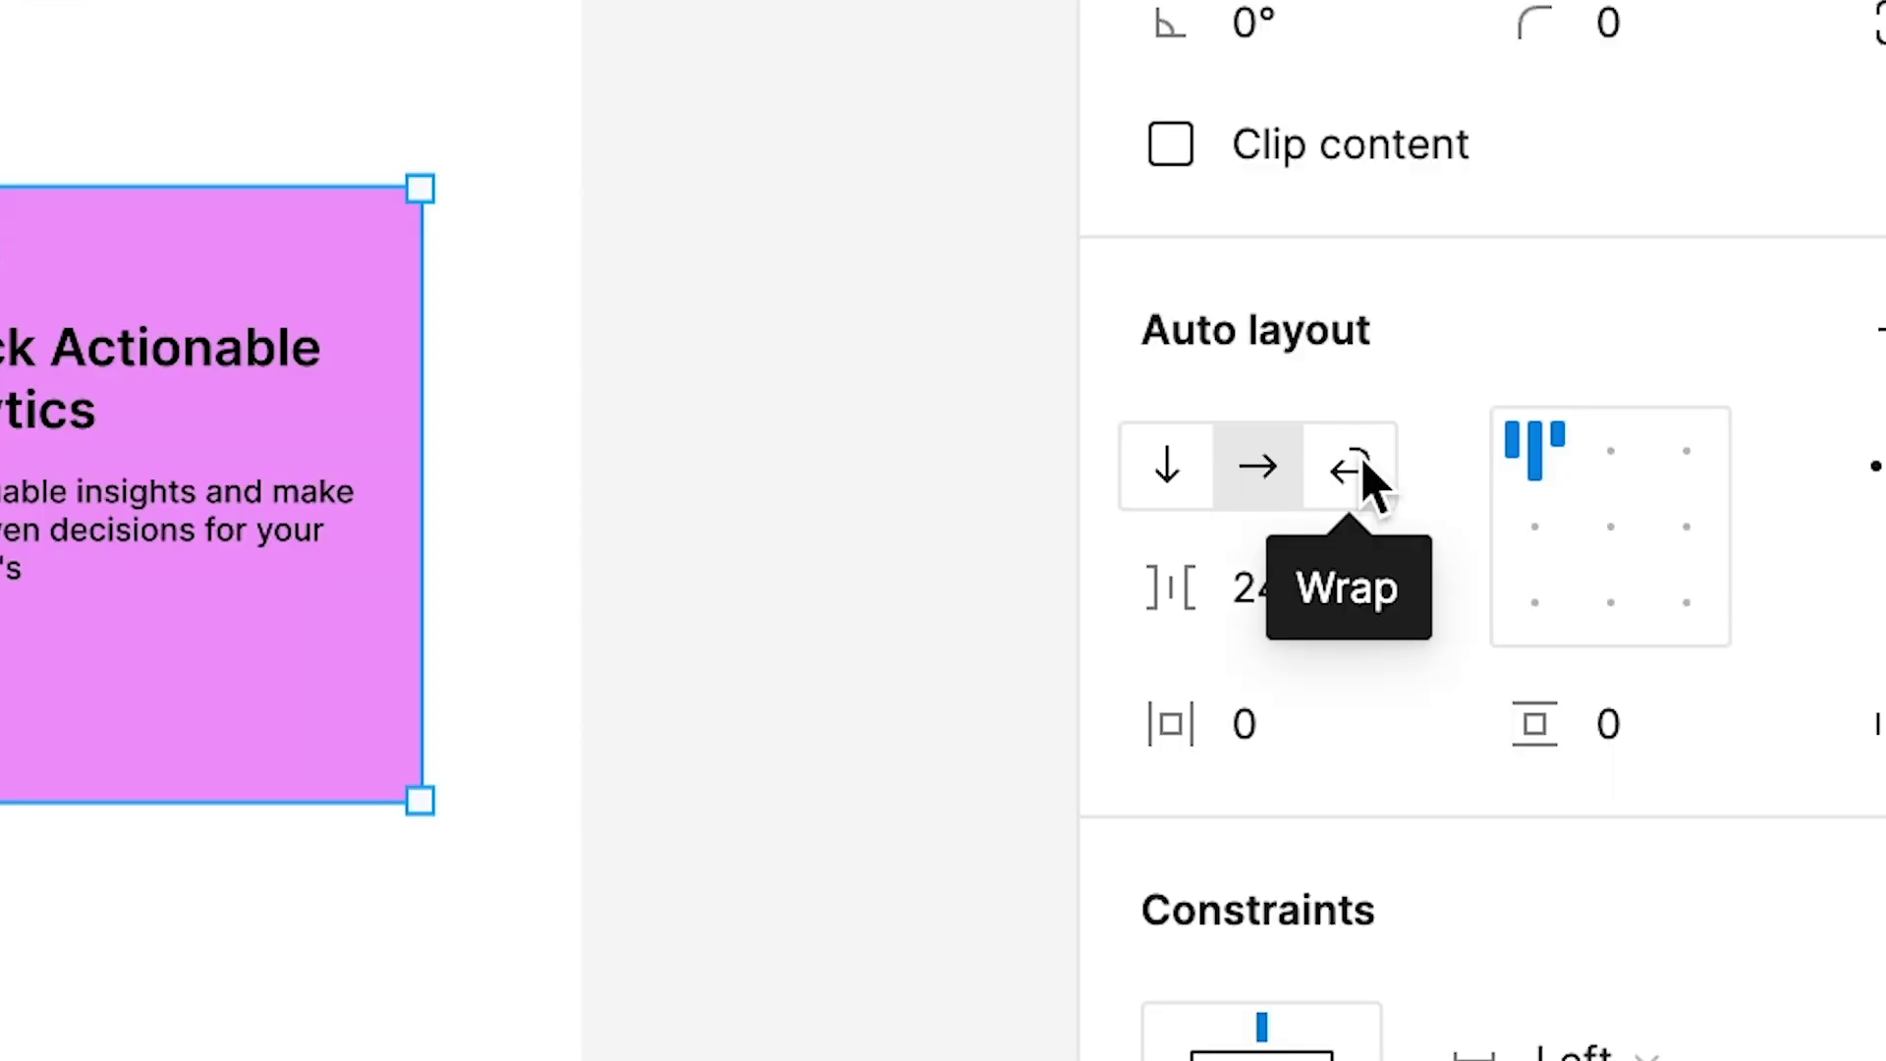
left_click(1717, 507)
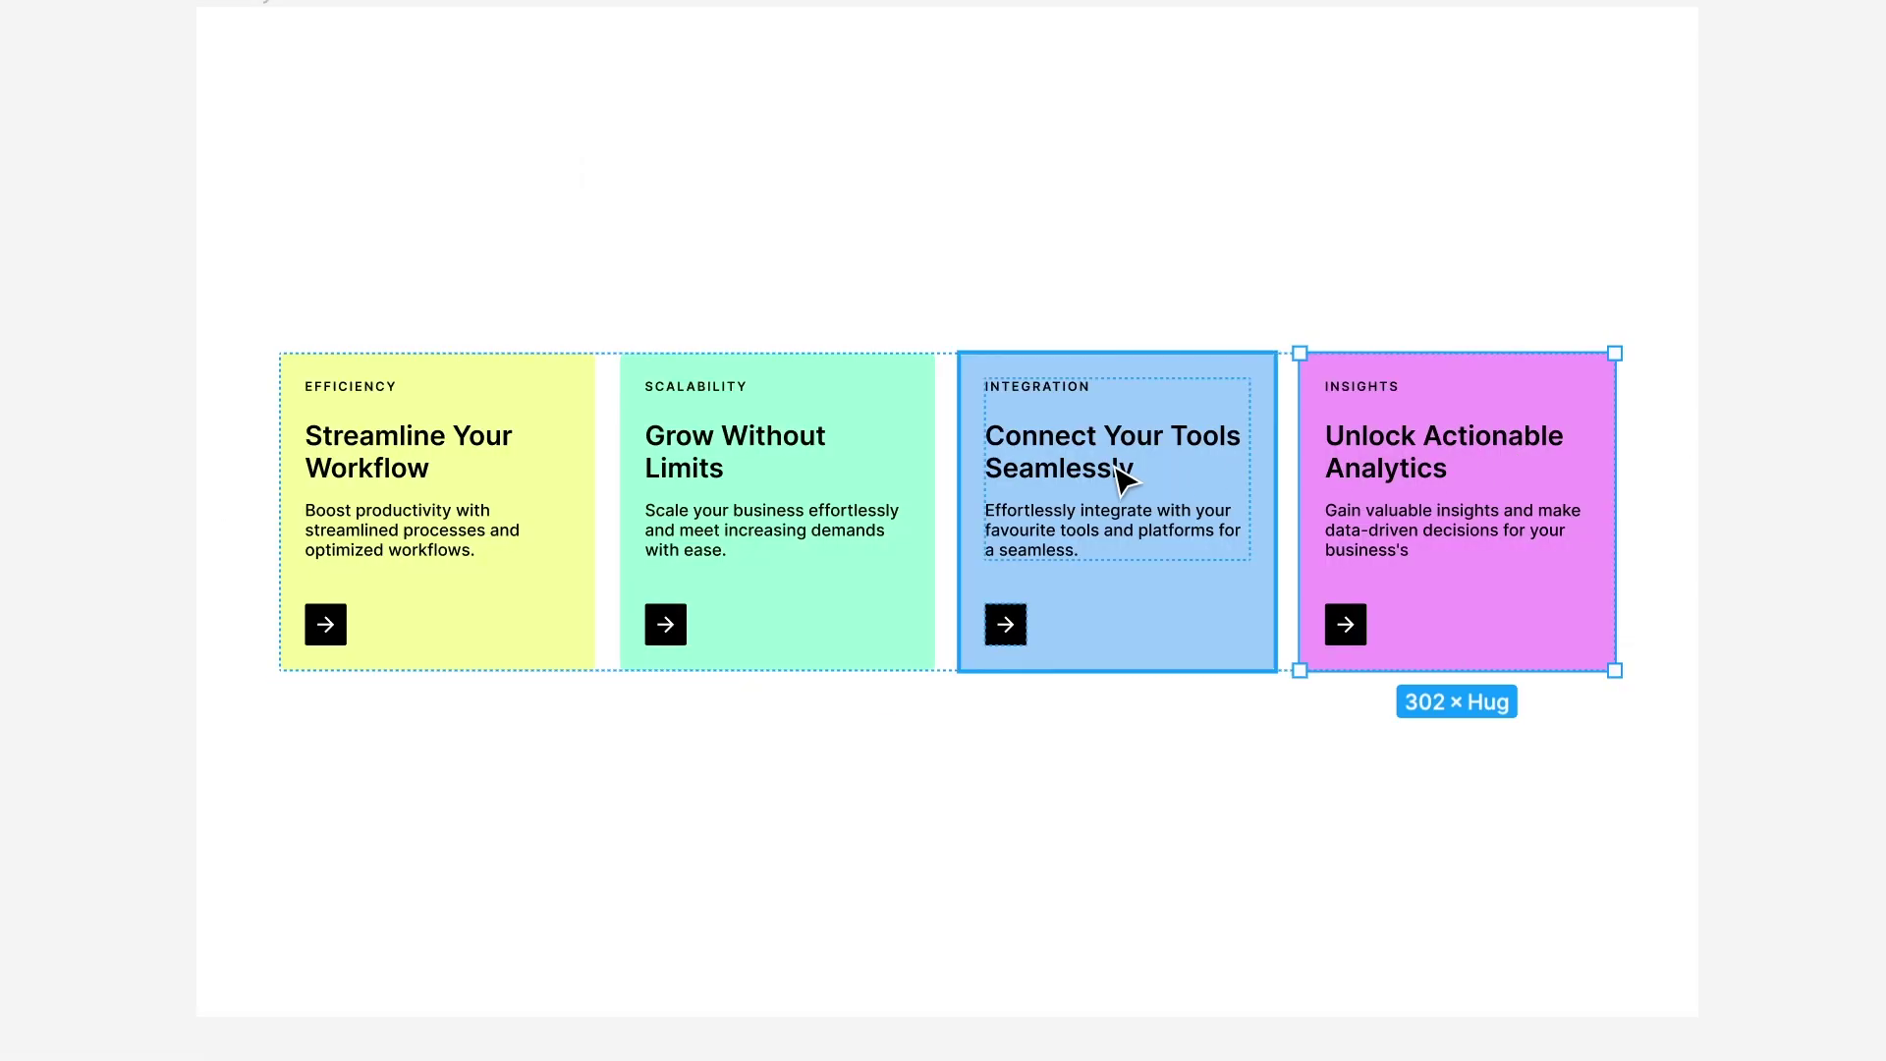
Step: Add a minimum width of 250 to all four cards
left_click(1116, 475, "shift")
left_click(799, 499, "shift")
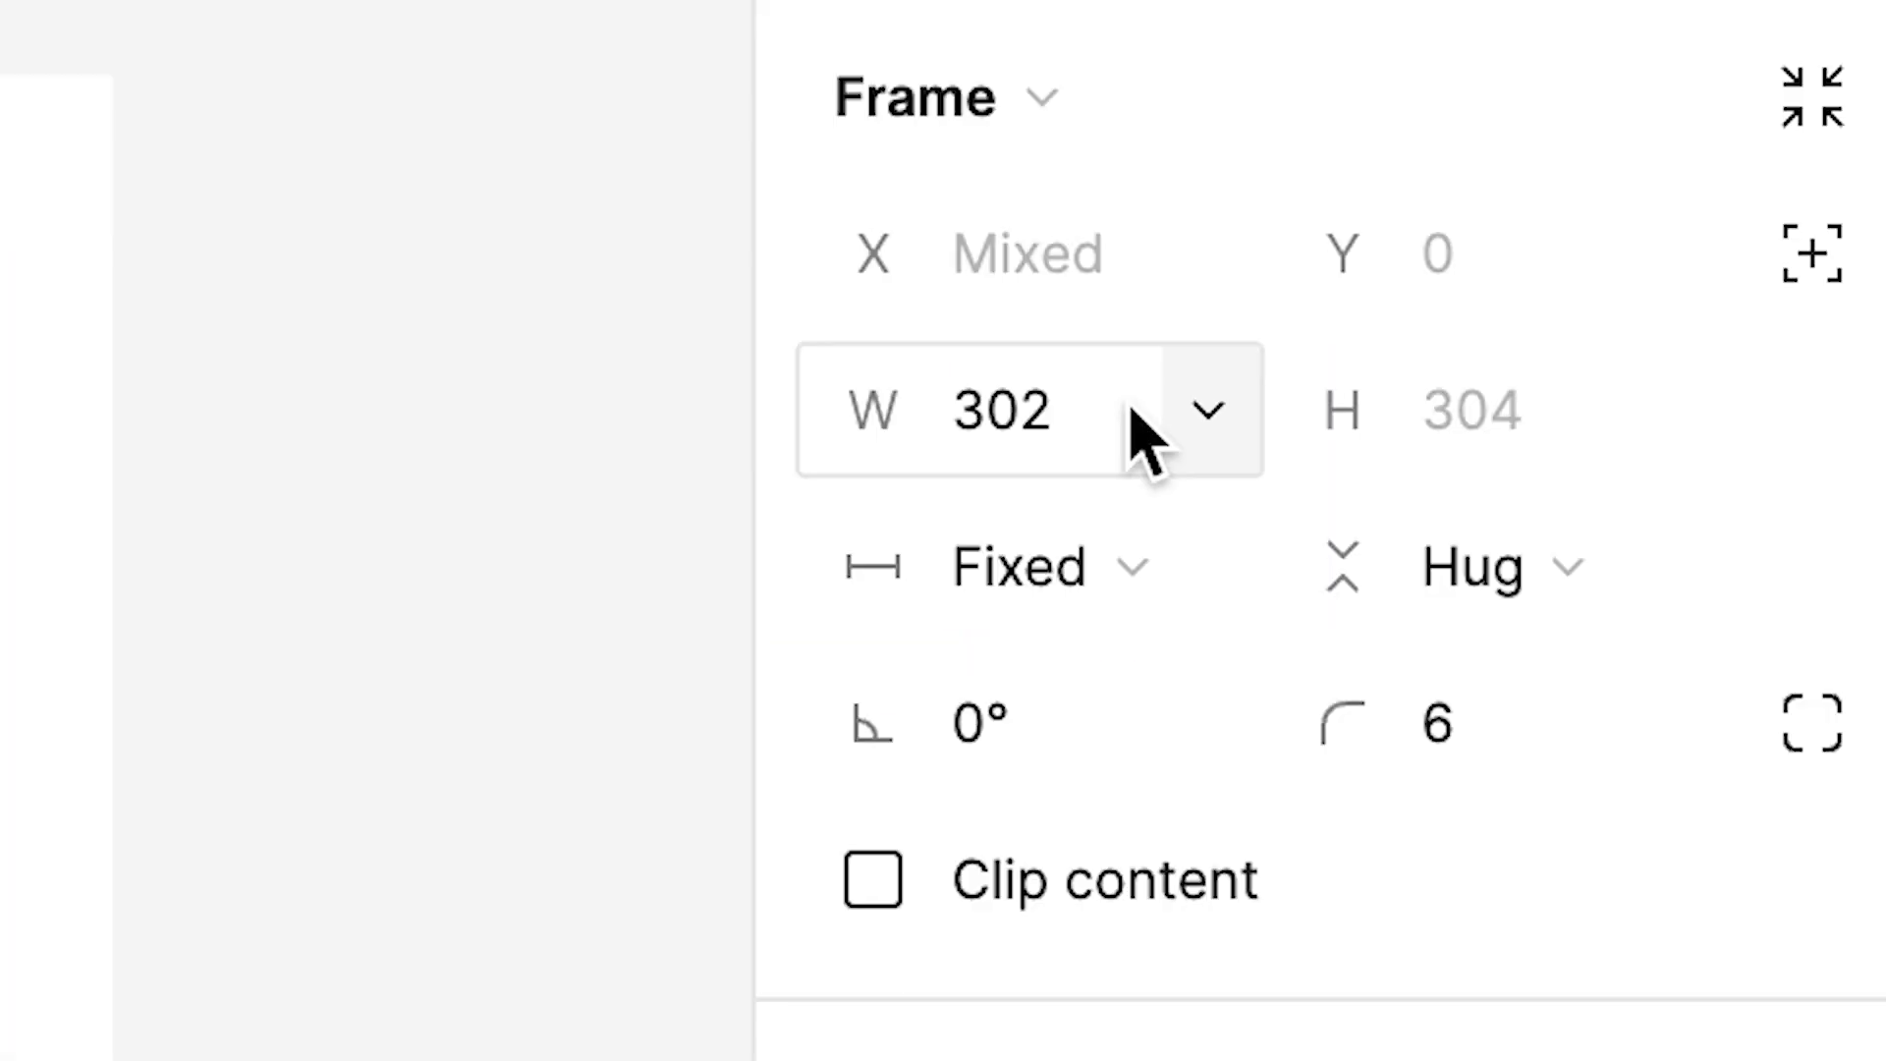
left_click(1208, 412)
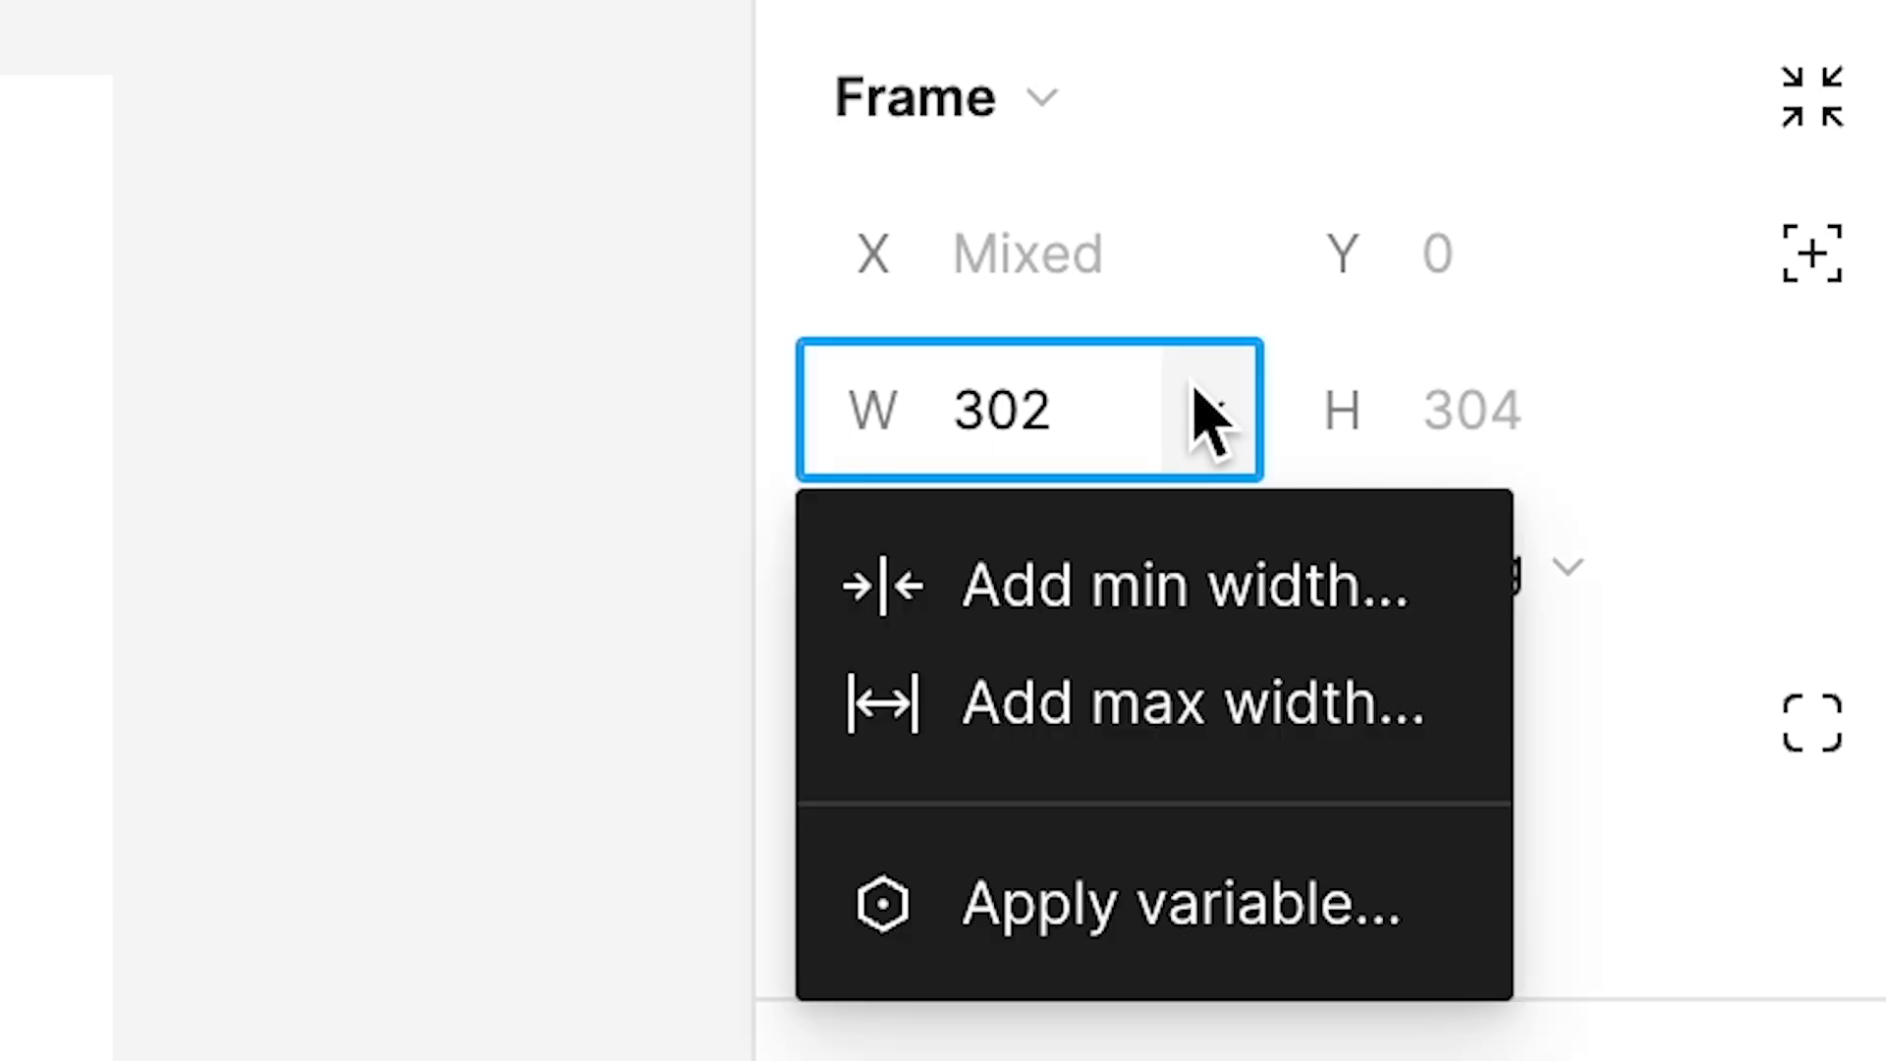
left_click(1208, 584)
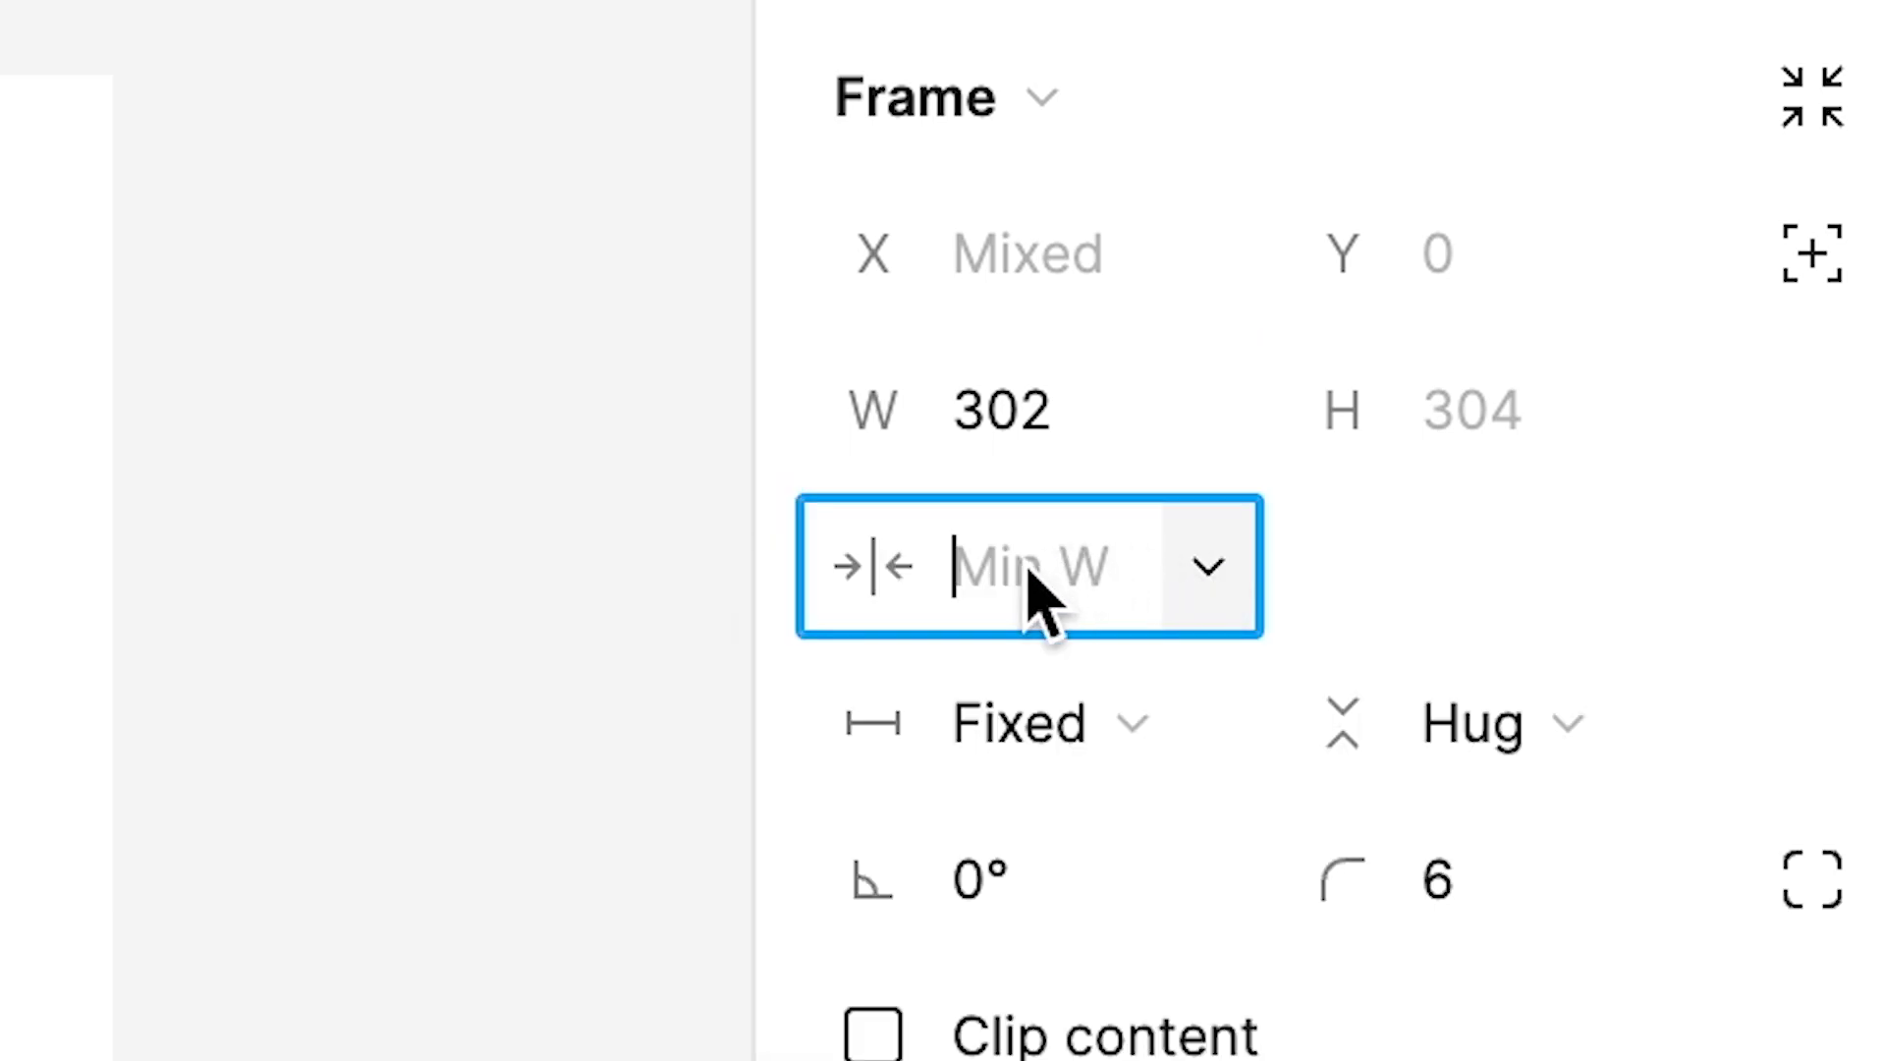
type("250")
key("Return")
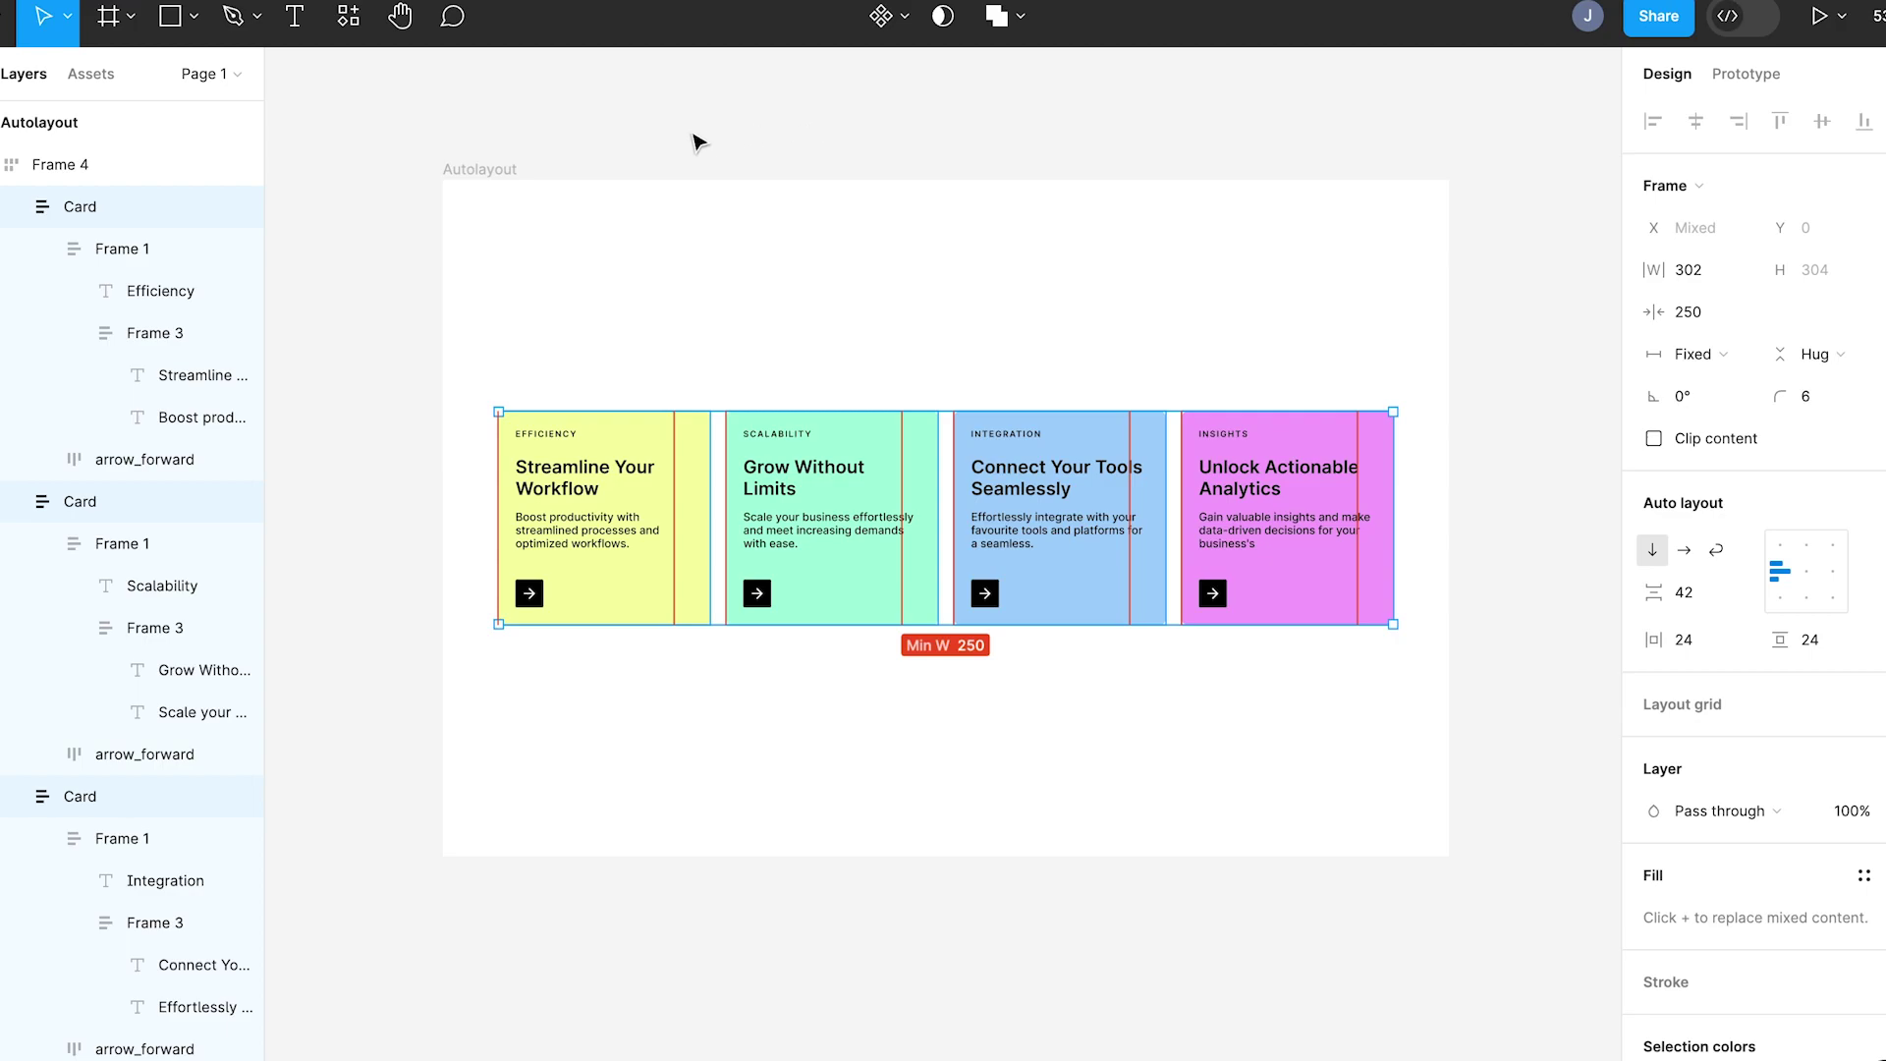
Step: Apply auto layout to the outer Autolayout frame
left_click(572, 175)
left_click(507, 171)
key("shift+a")
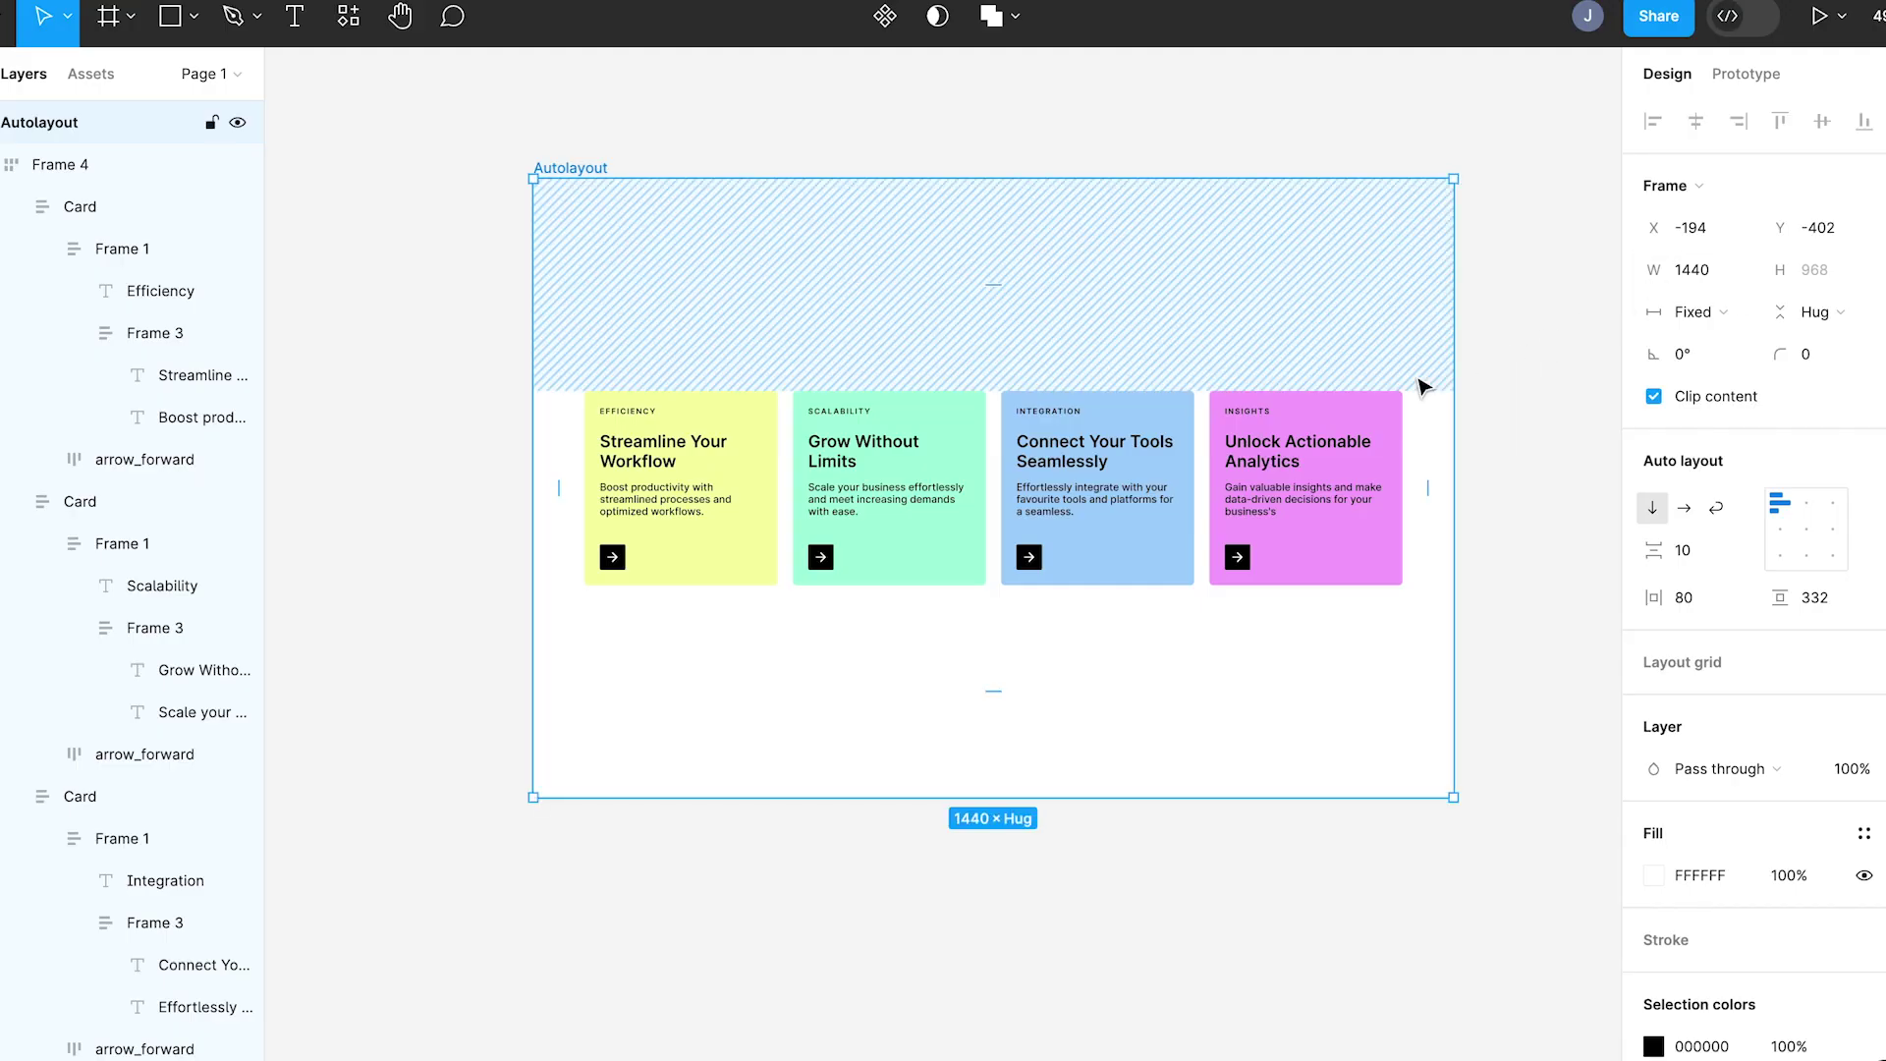
Step: Set the horizontal sizing of the frame holding the cards to Fill container
left_click(1338, 431)
left_click(1729, 314)
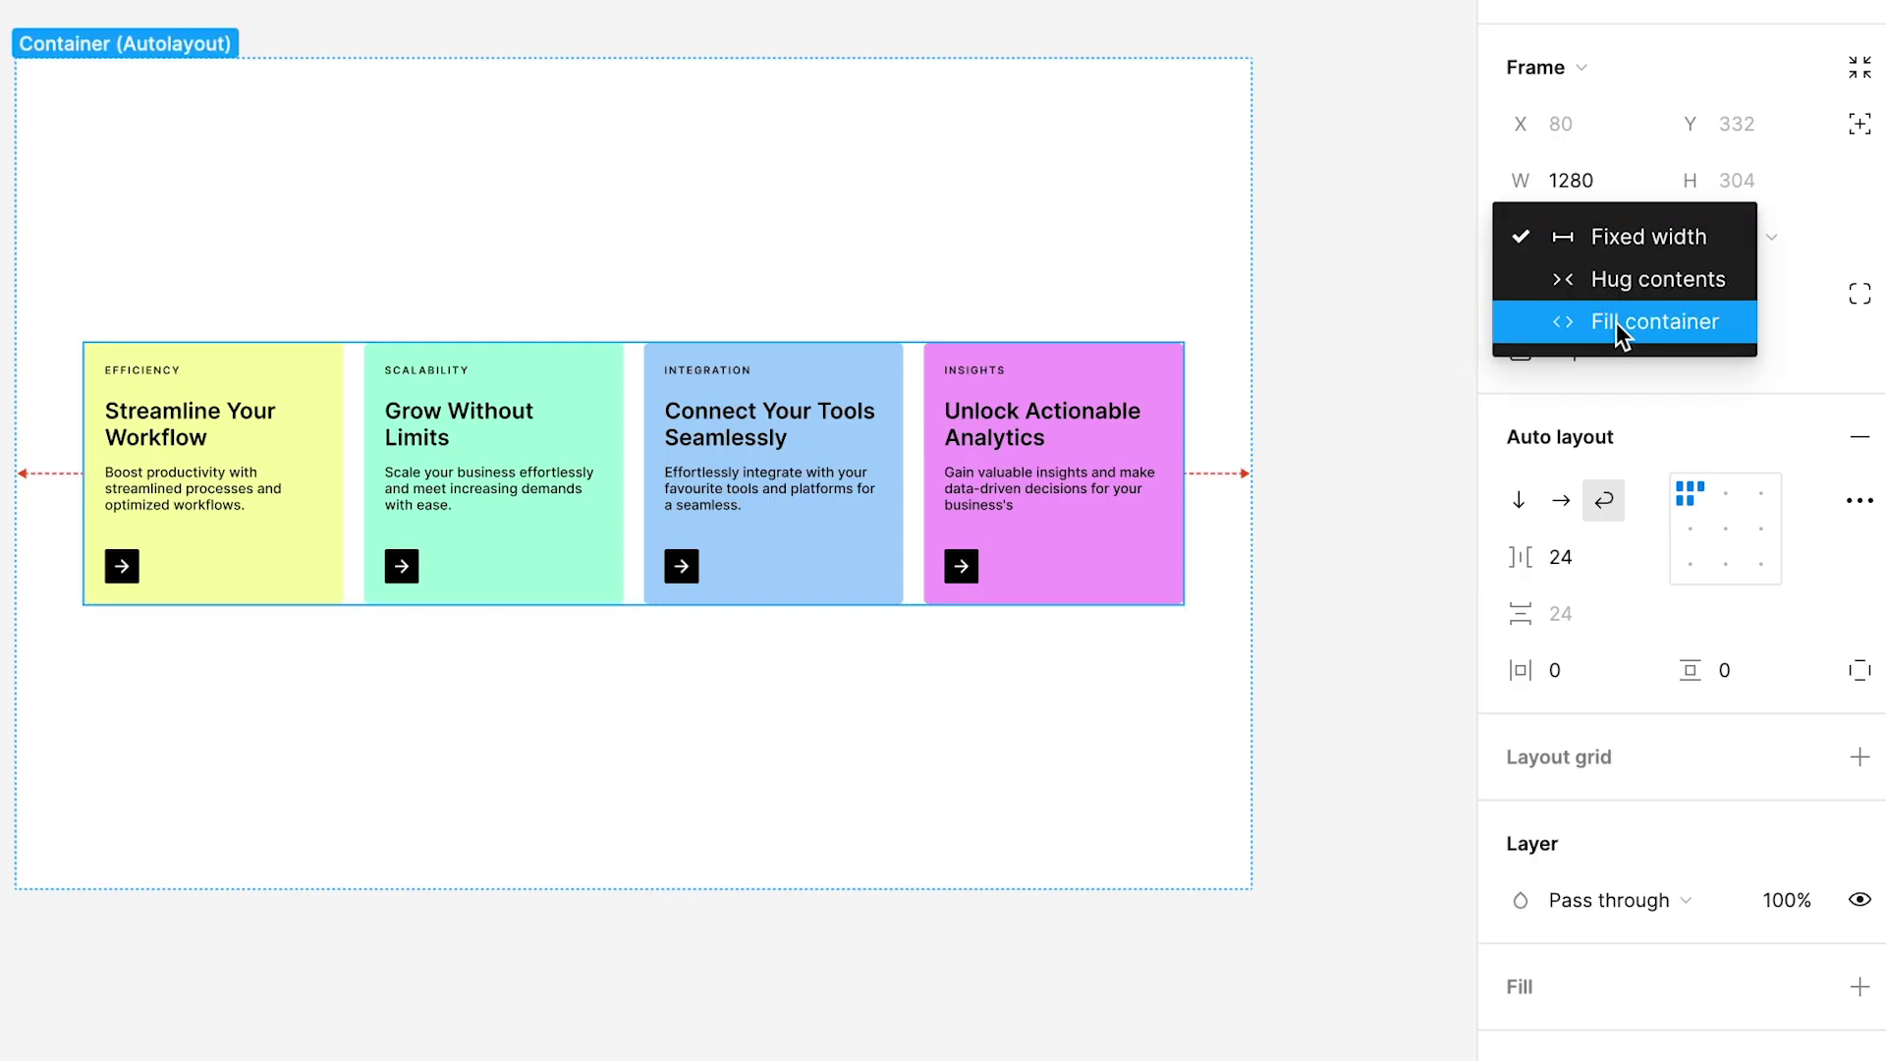
left_click(1728, 373)
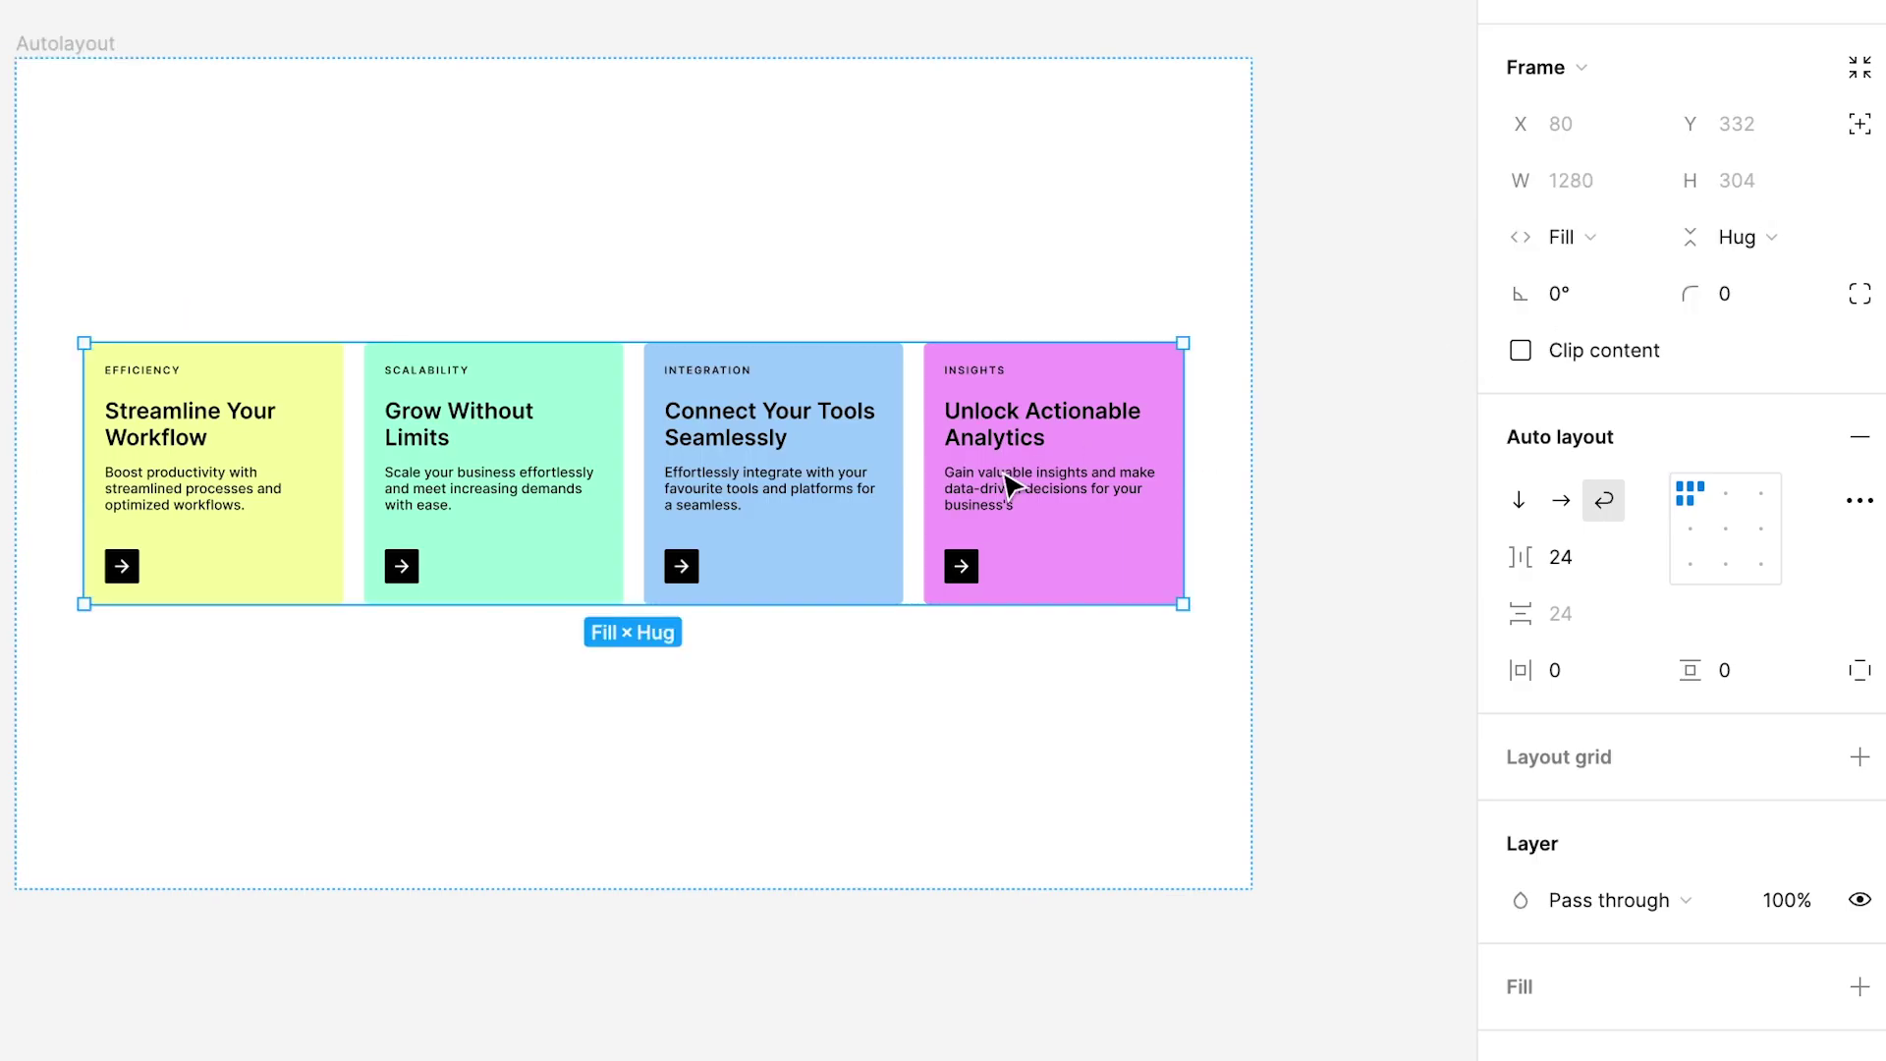
Step: Select all four cards and set their horizontal sizing to Fill container
left_click(1011, 483)
left_click(661, 488, "shift")
left_click(491, 481, "shift")
left_click(307, 475, "shift")
left_click(1581, 237)
left_click(1608, 316)
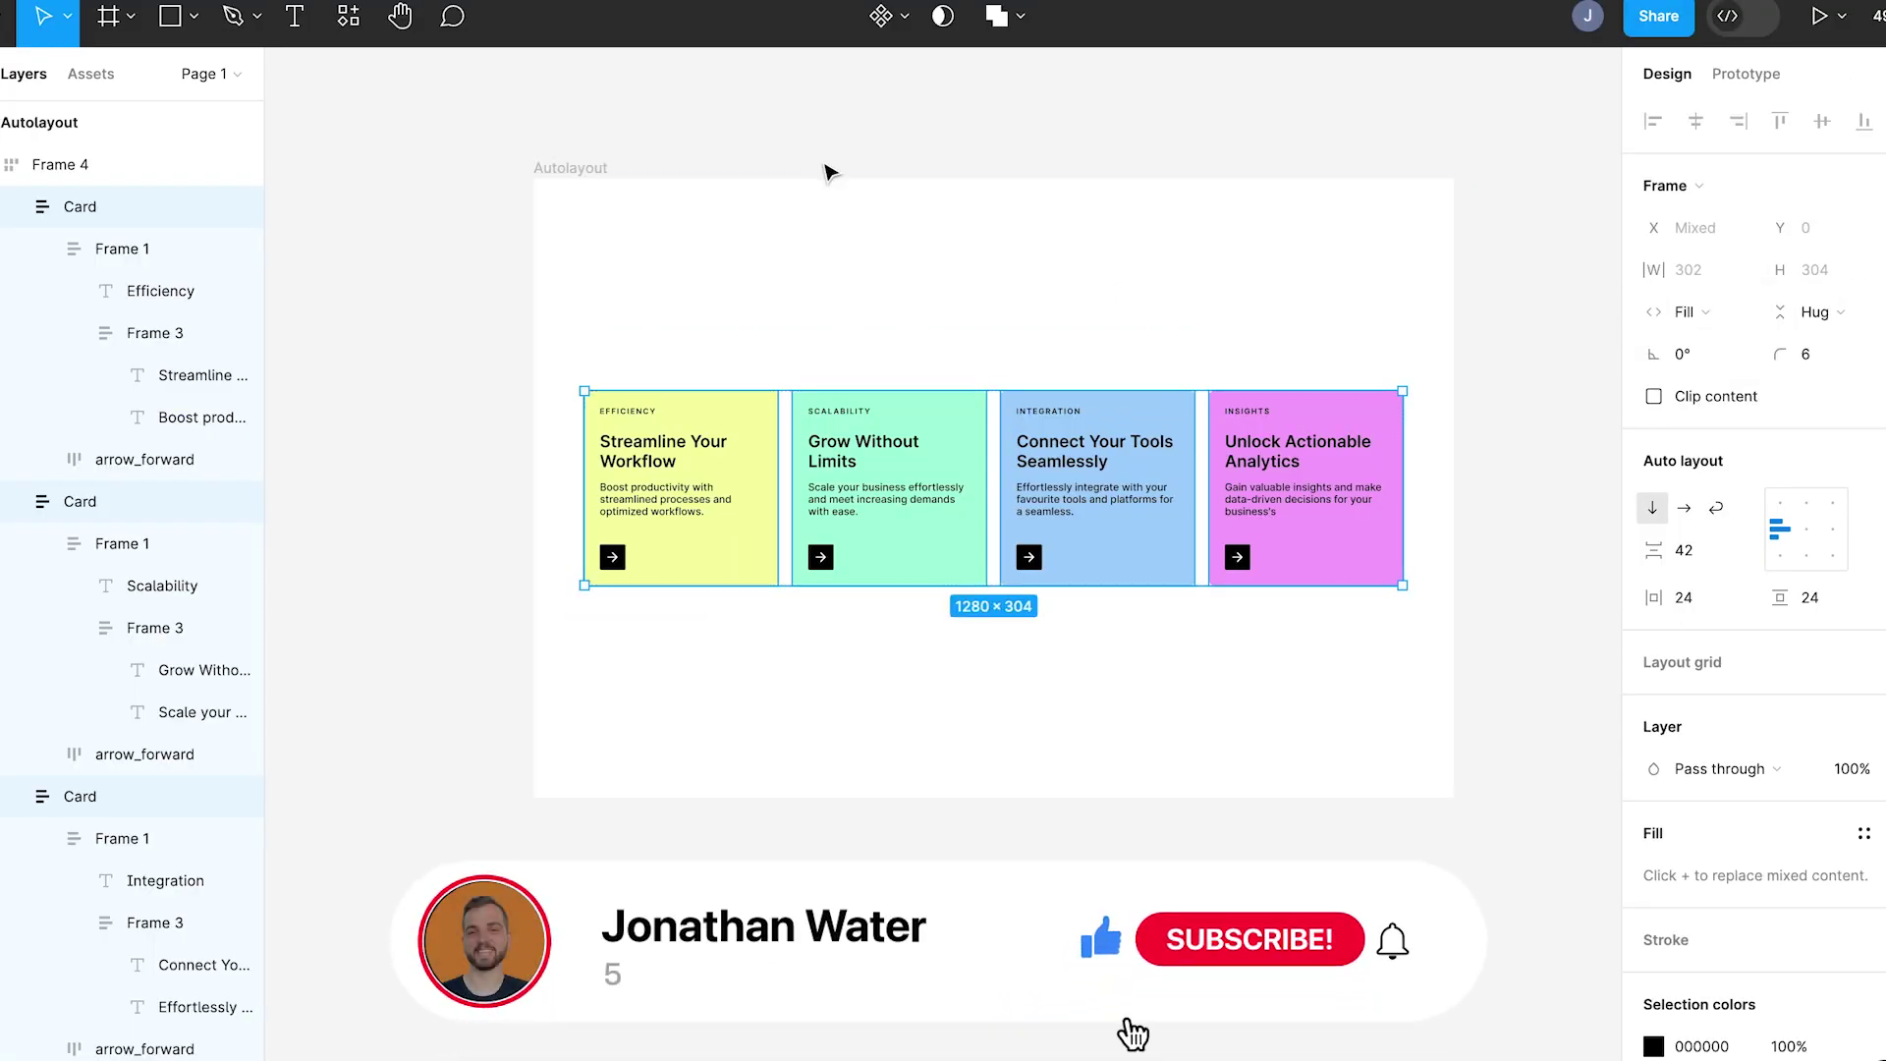
Step: Resize the outer Autolayout frame to a width of about 1480 to test how the cards stretch
left_click(570, 167)
scroll(1081, 374, "down", 3)
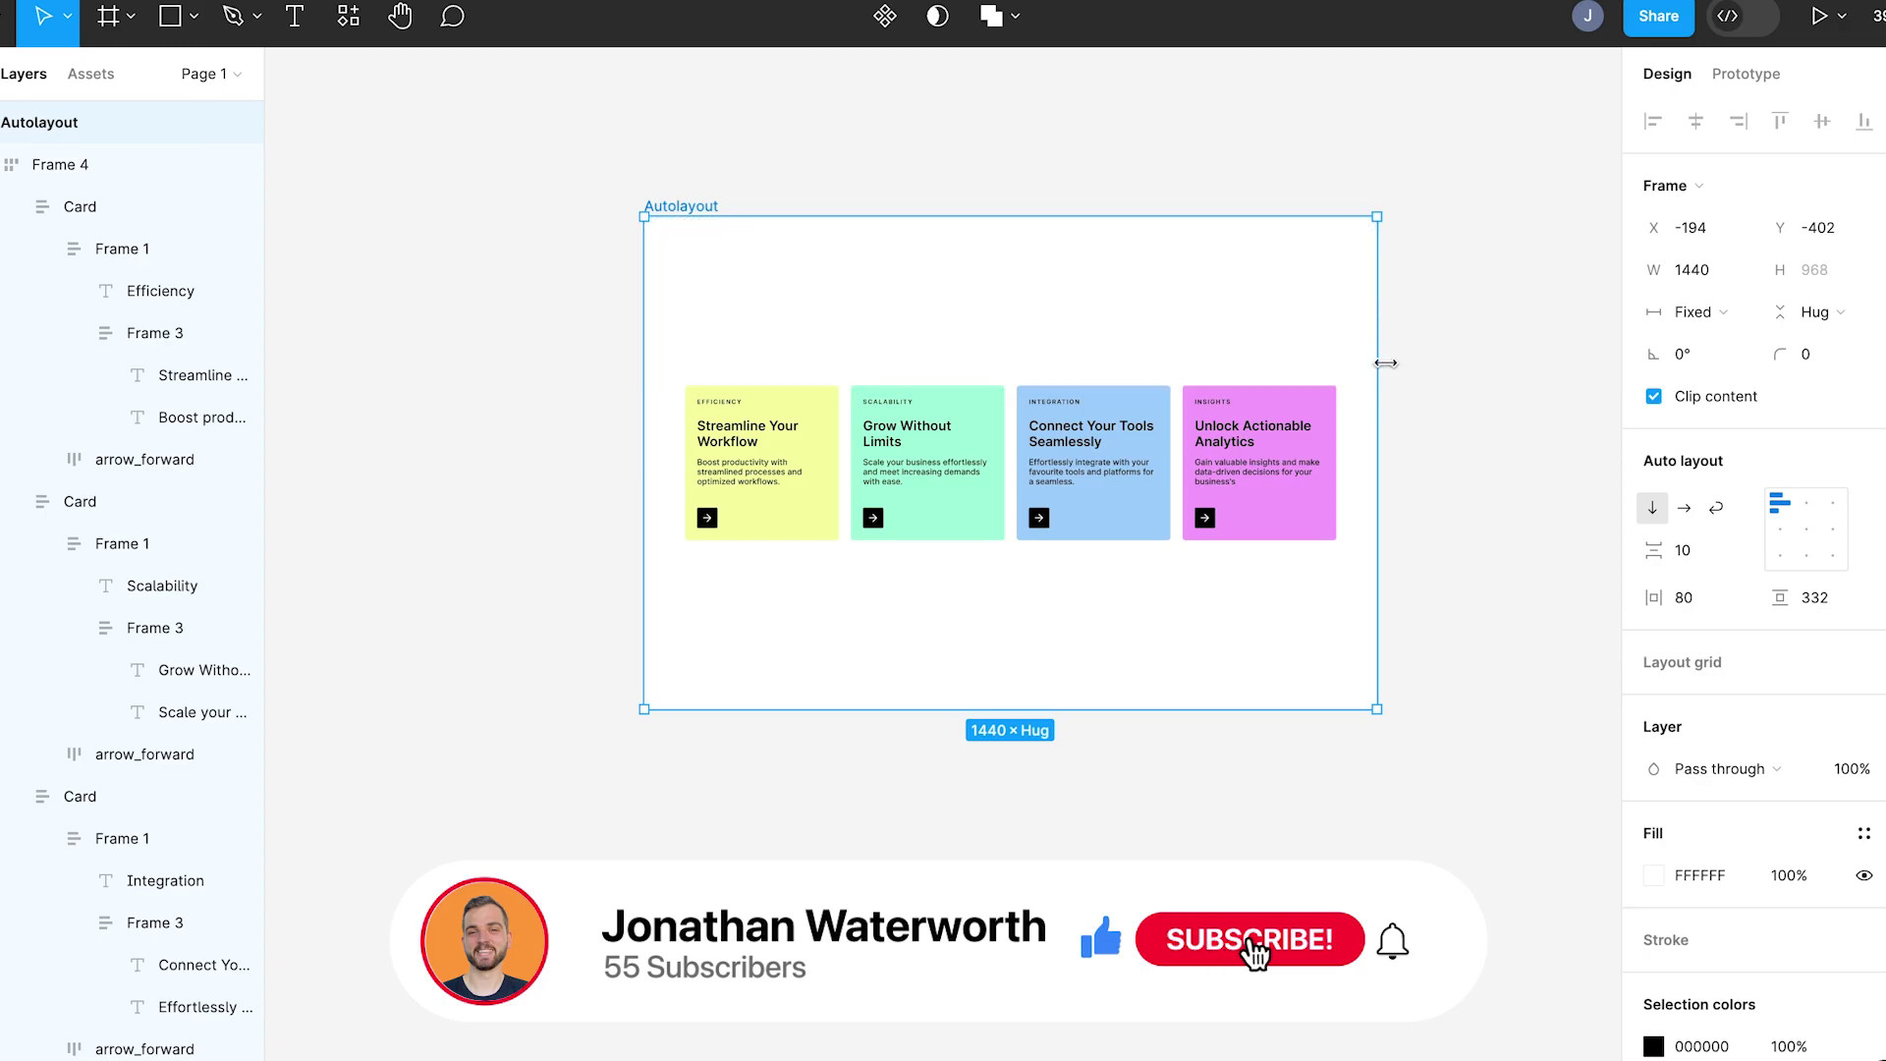
left_click_drag(1383, 362, 1337, 400)
scroll(1337, 399, "up", 3)
scroll(1346, 405, "left", 1)
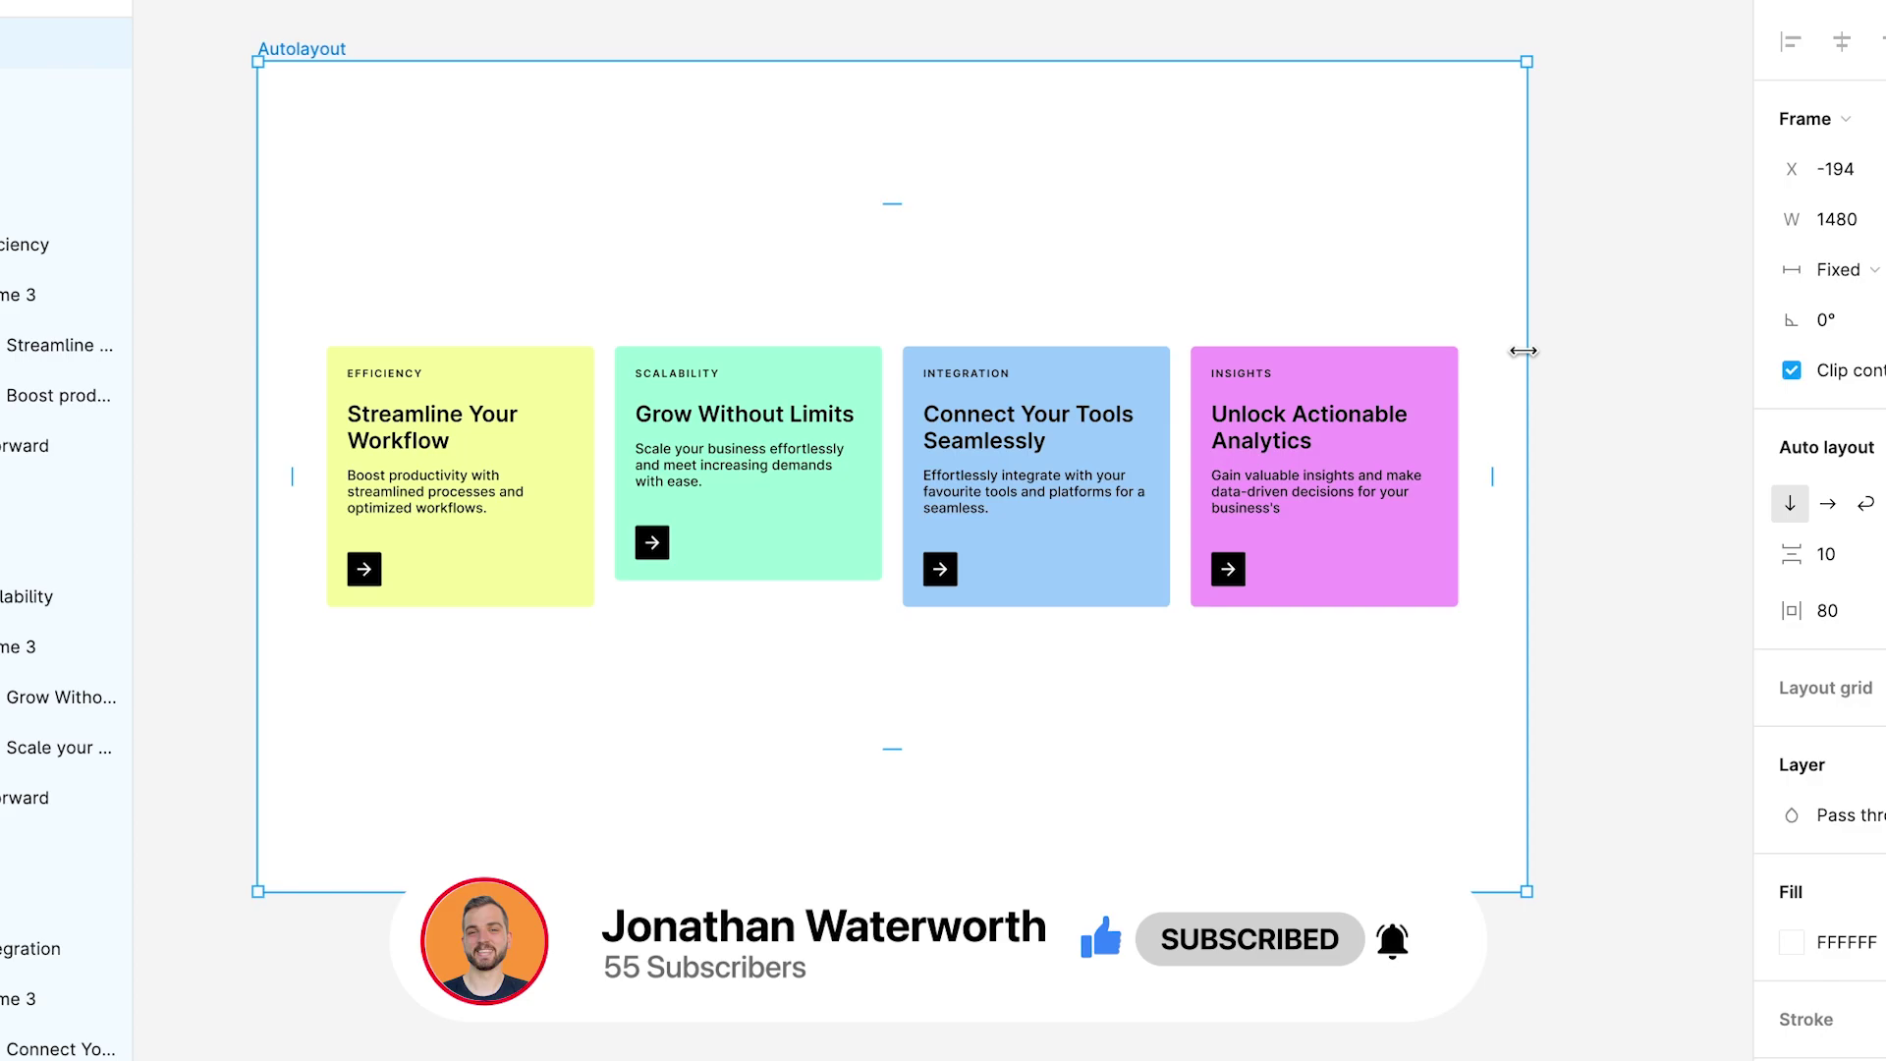
Step: Narrow the outer Autolayout frame to about 1210 and further still to test how the cards wrap onto new rows
left_click_drag(1522, 351, 1293, 356)
left_click_drag(1047, 545, 1147, 489)
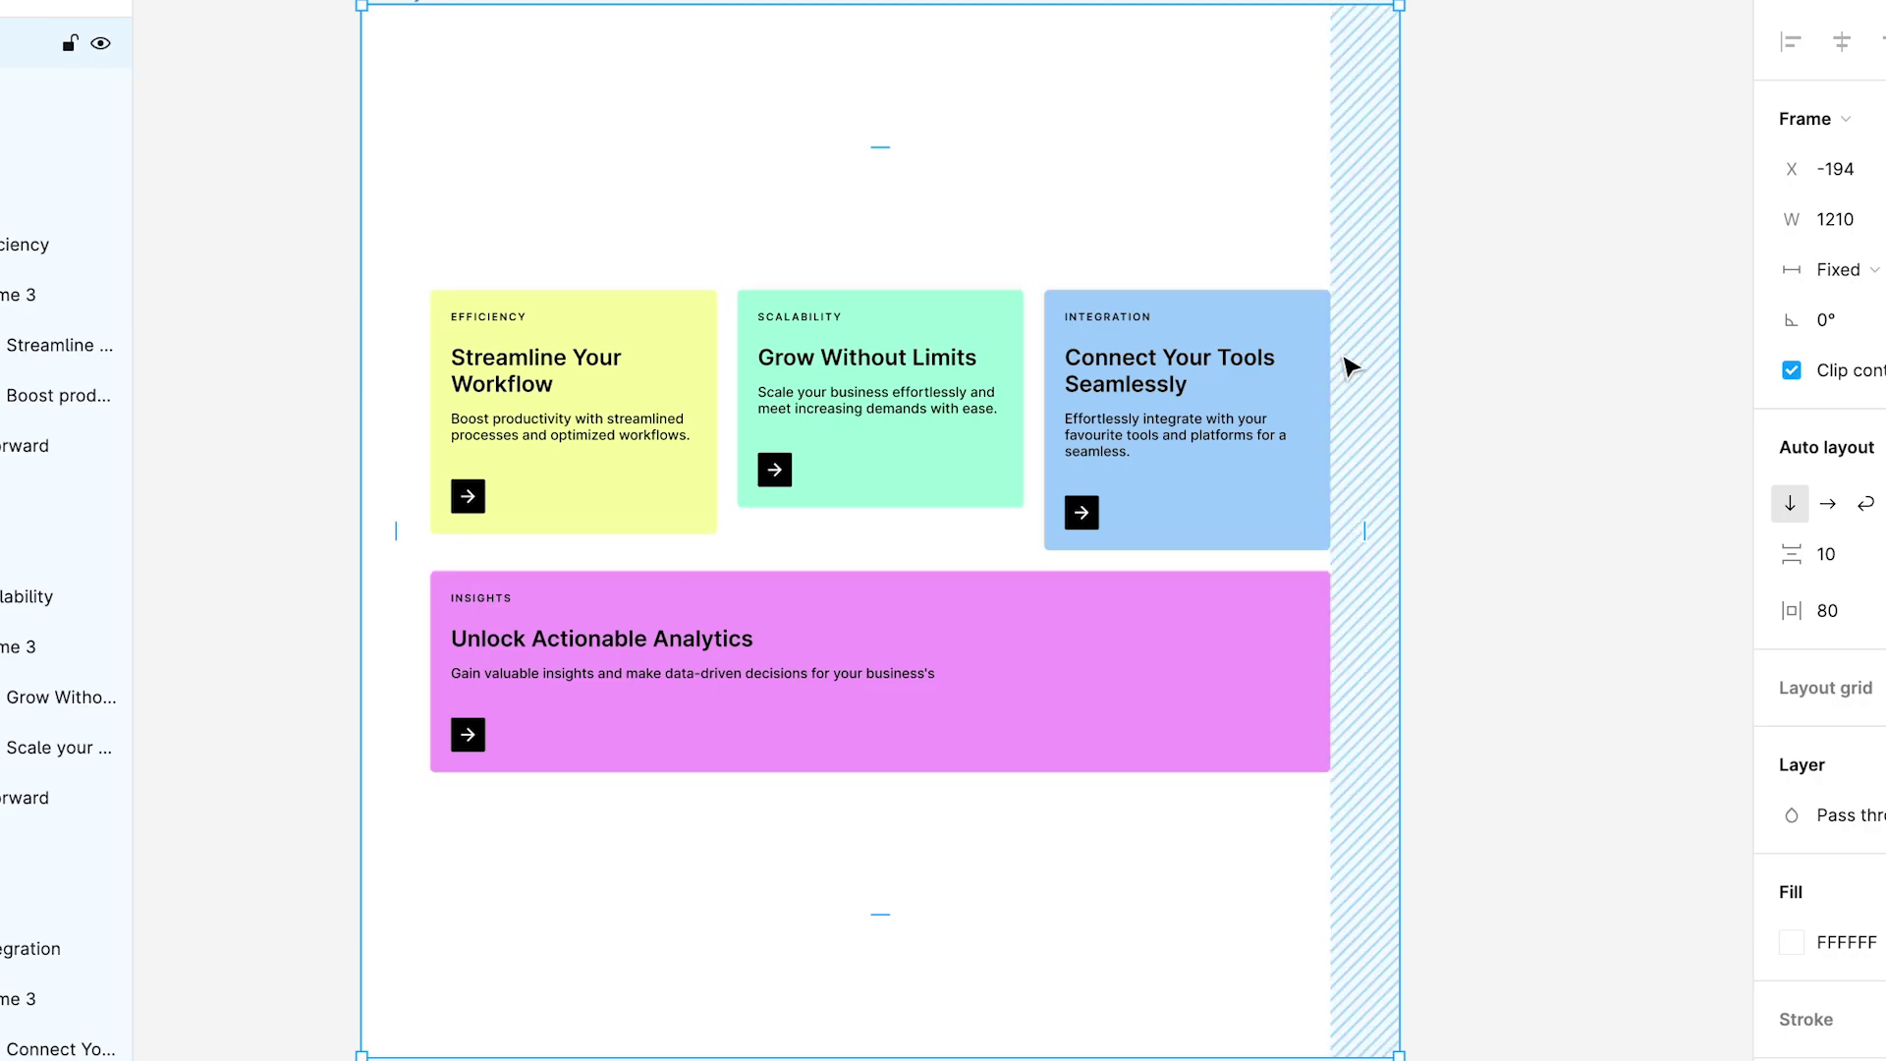
left_click_drag(1397, 328, 919, 340)
scroll(923, 342, "down", 1)
scroll(967, 307, "down", 1)
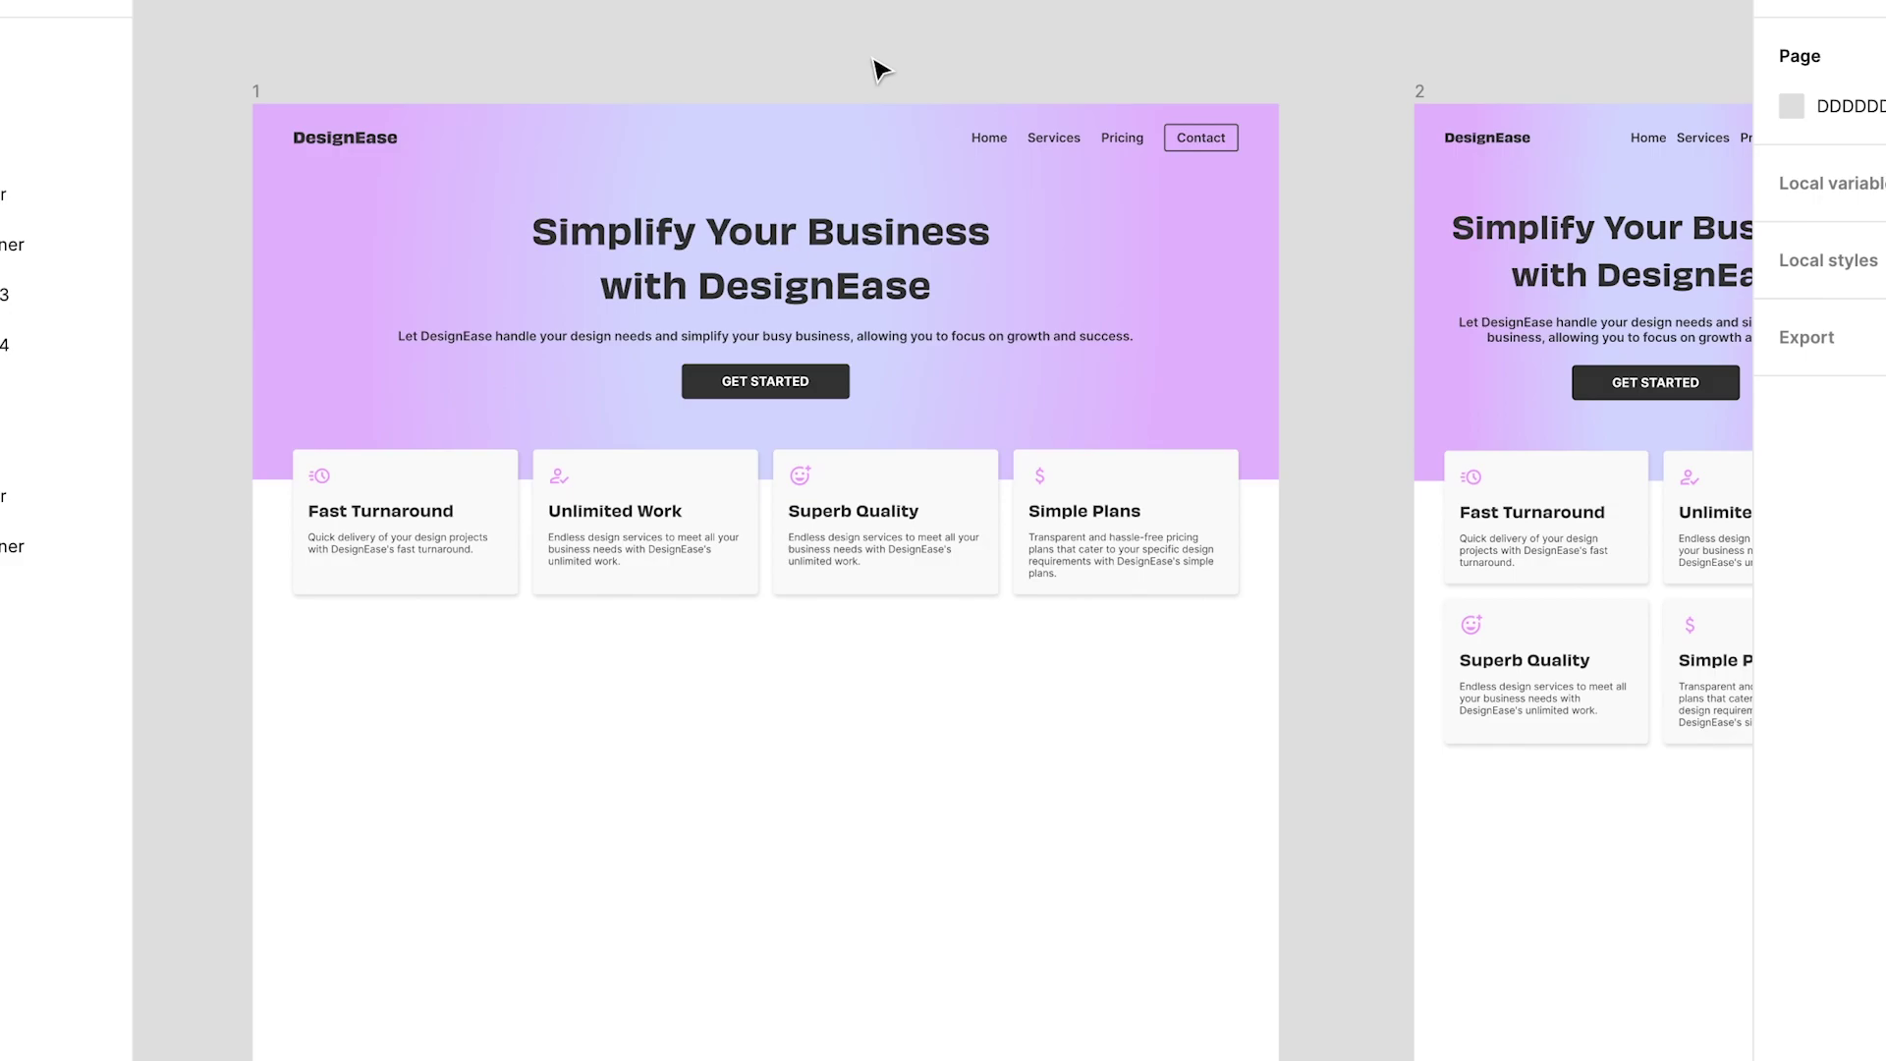
Step: Examine how the DesignEase landing page's hero and feature cards are arranged across frames 1, 2 and 3
scroll(881, 71, "left", 2)
scroll(881, 70, "down", 1)
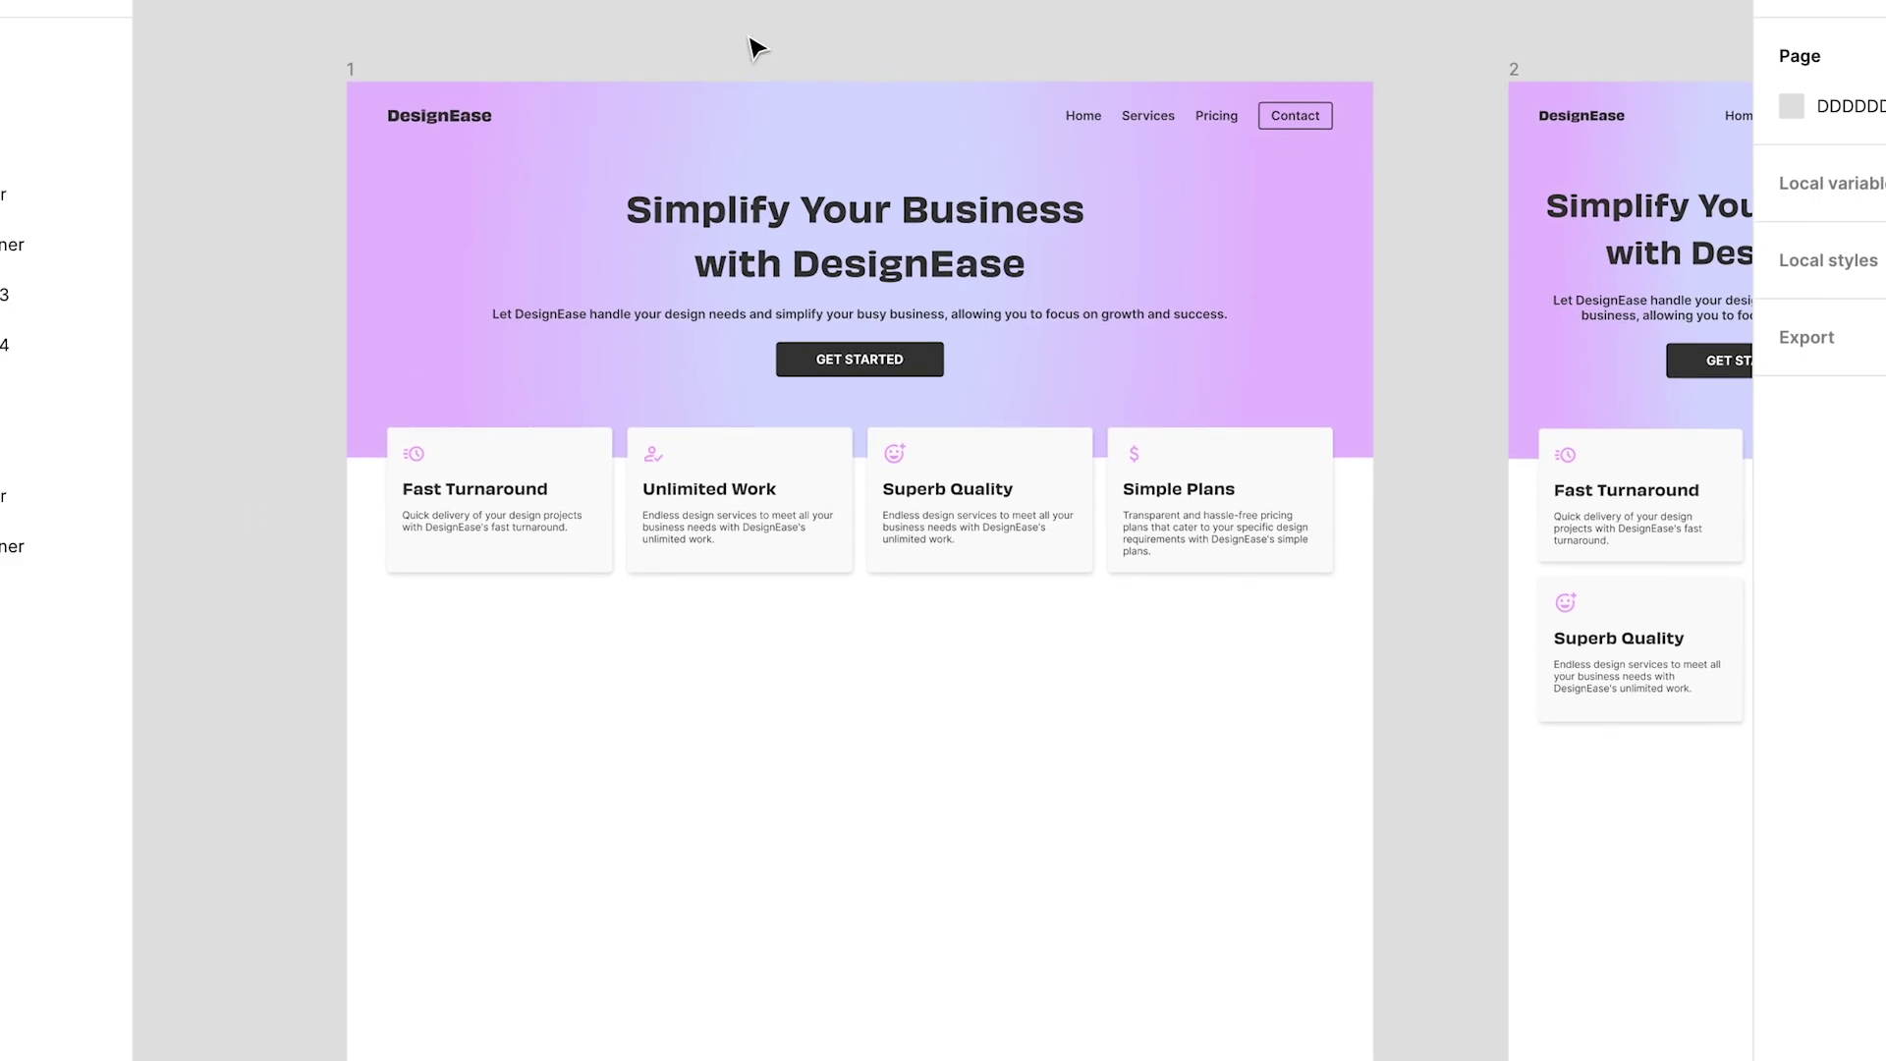
left_click(354, 73)
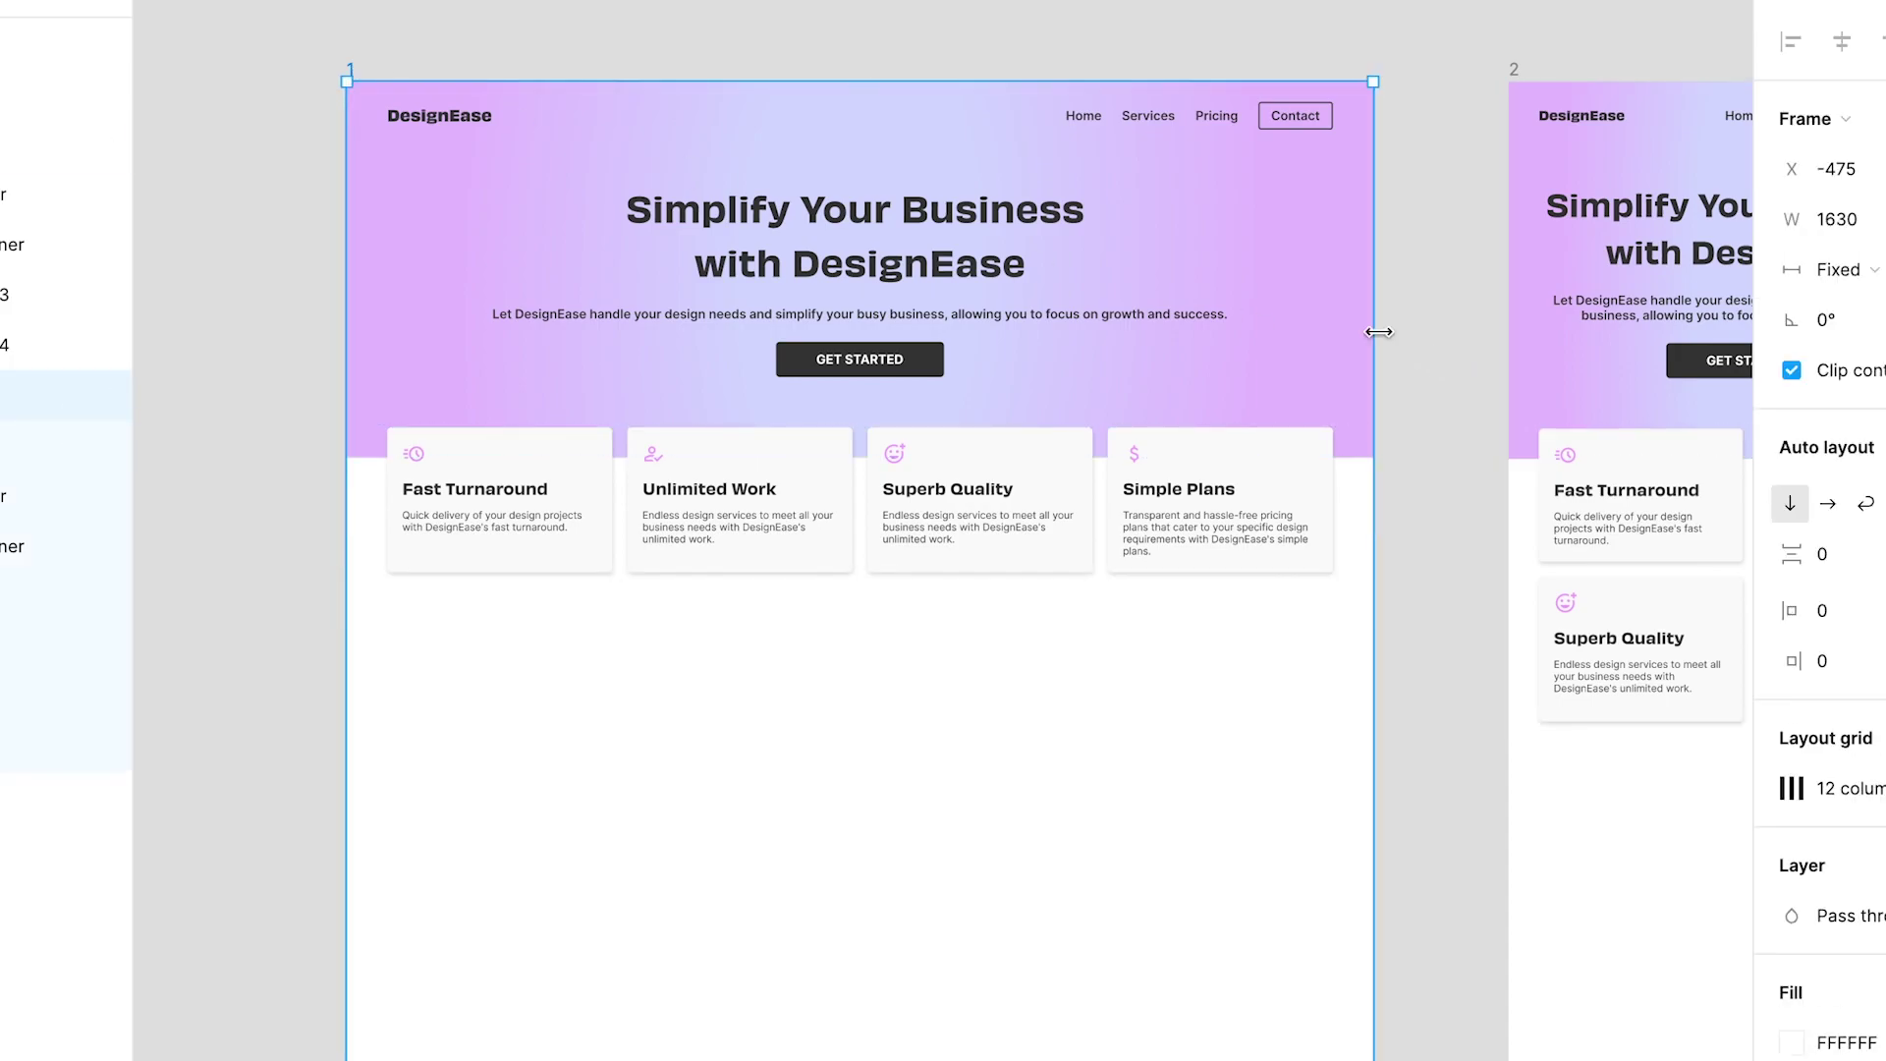
left_click(1440, 296)
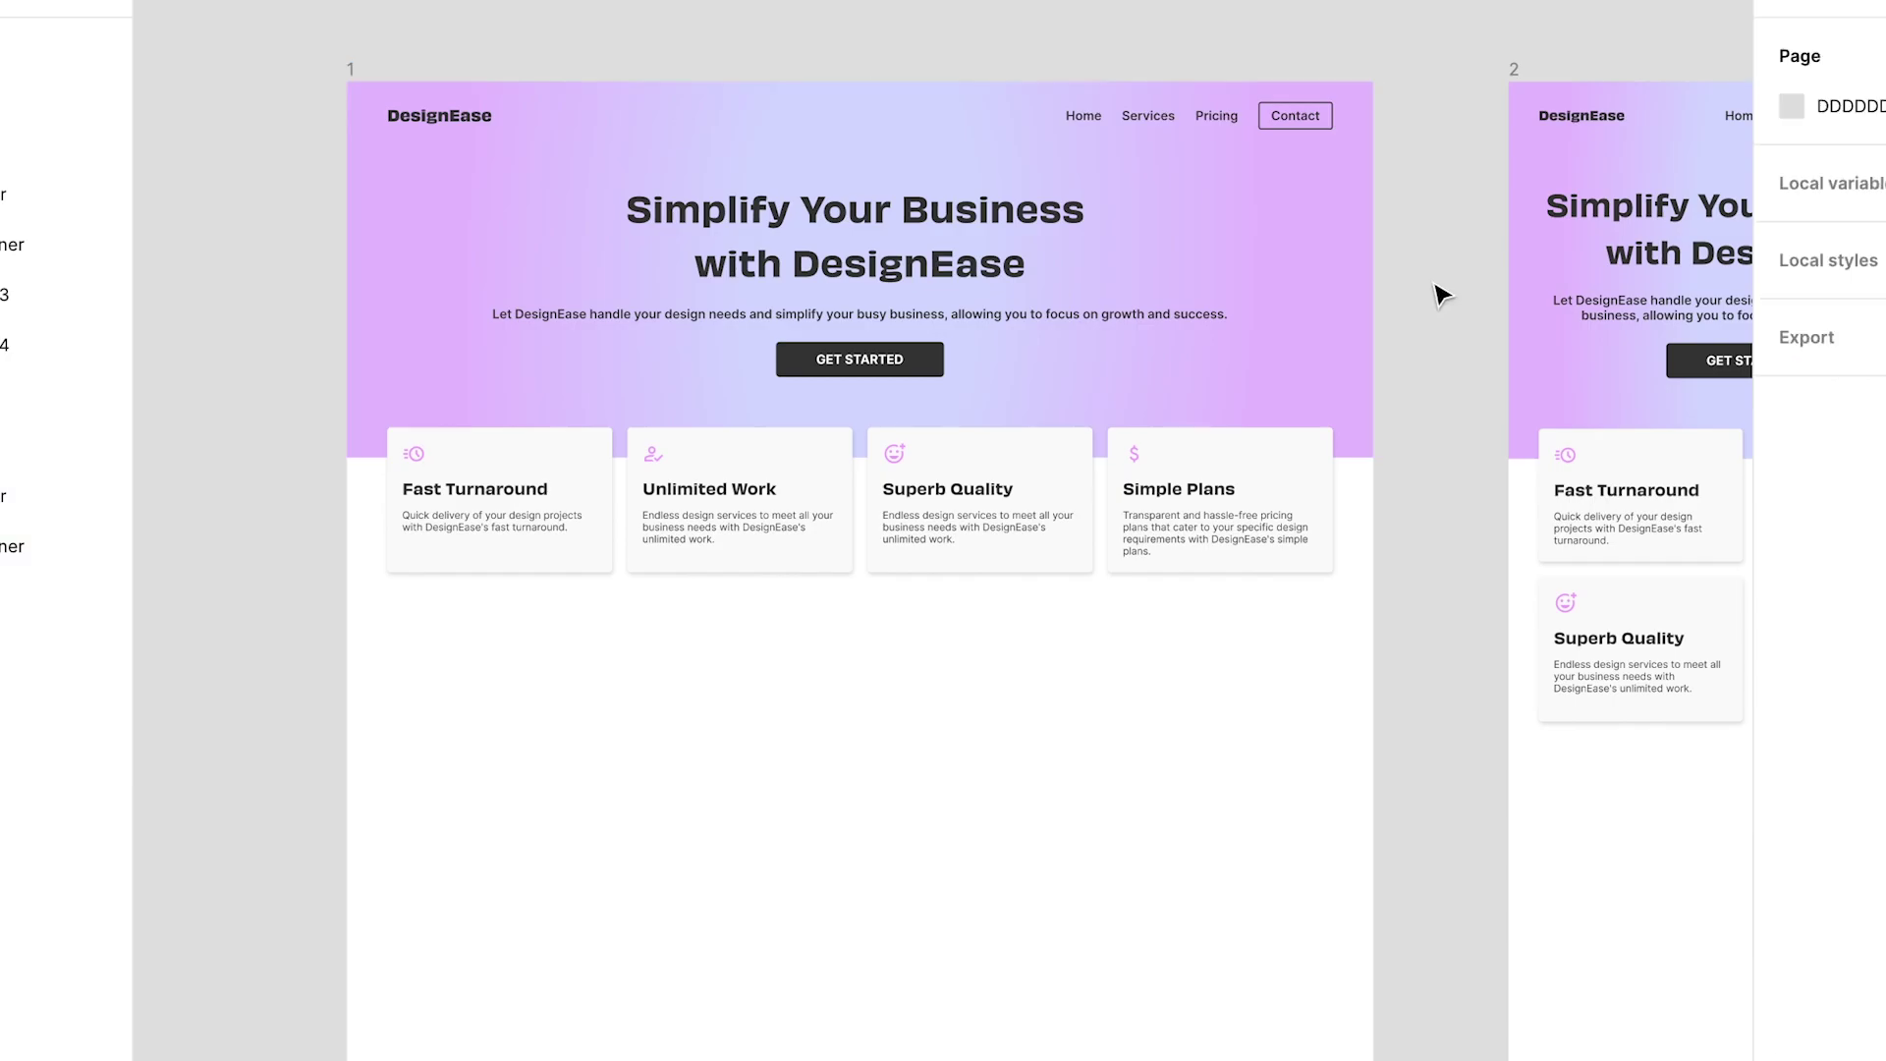
scroll(1422, 223, "right", 10)
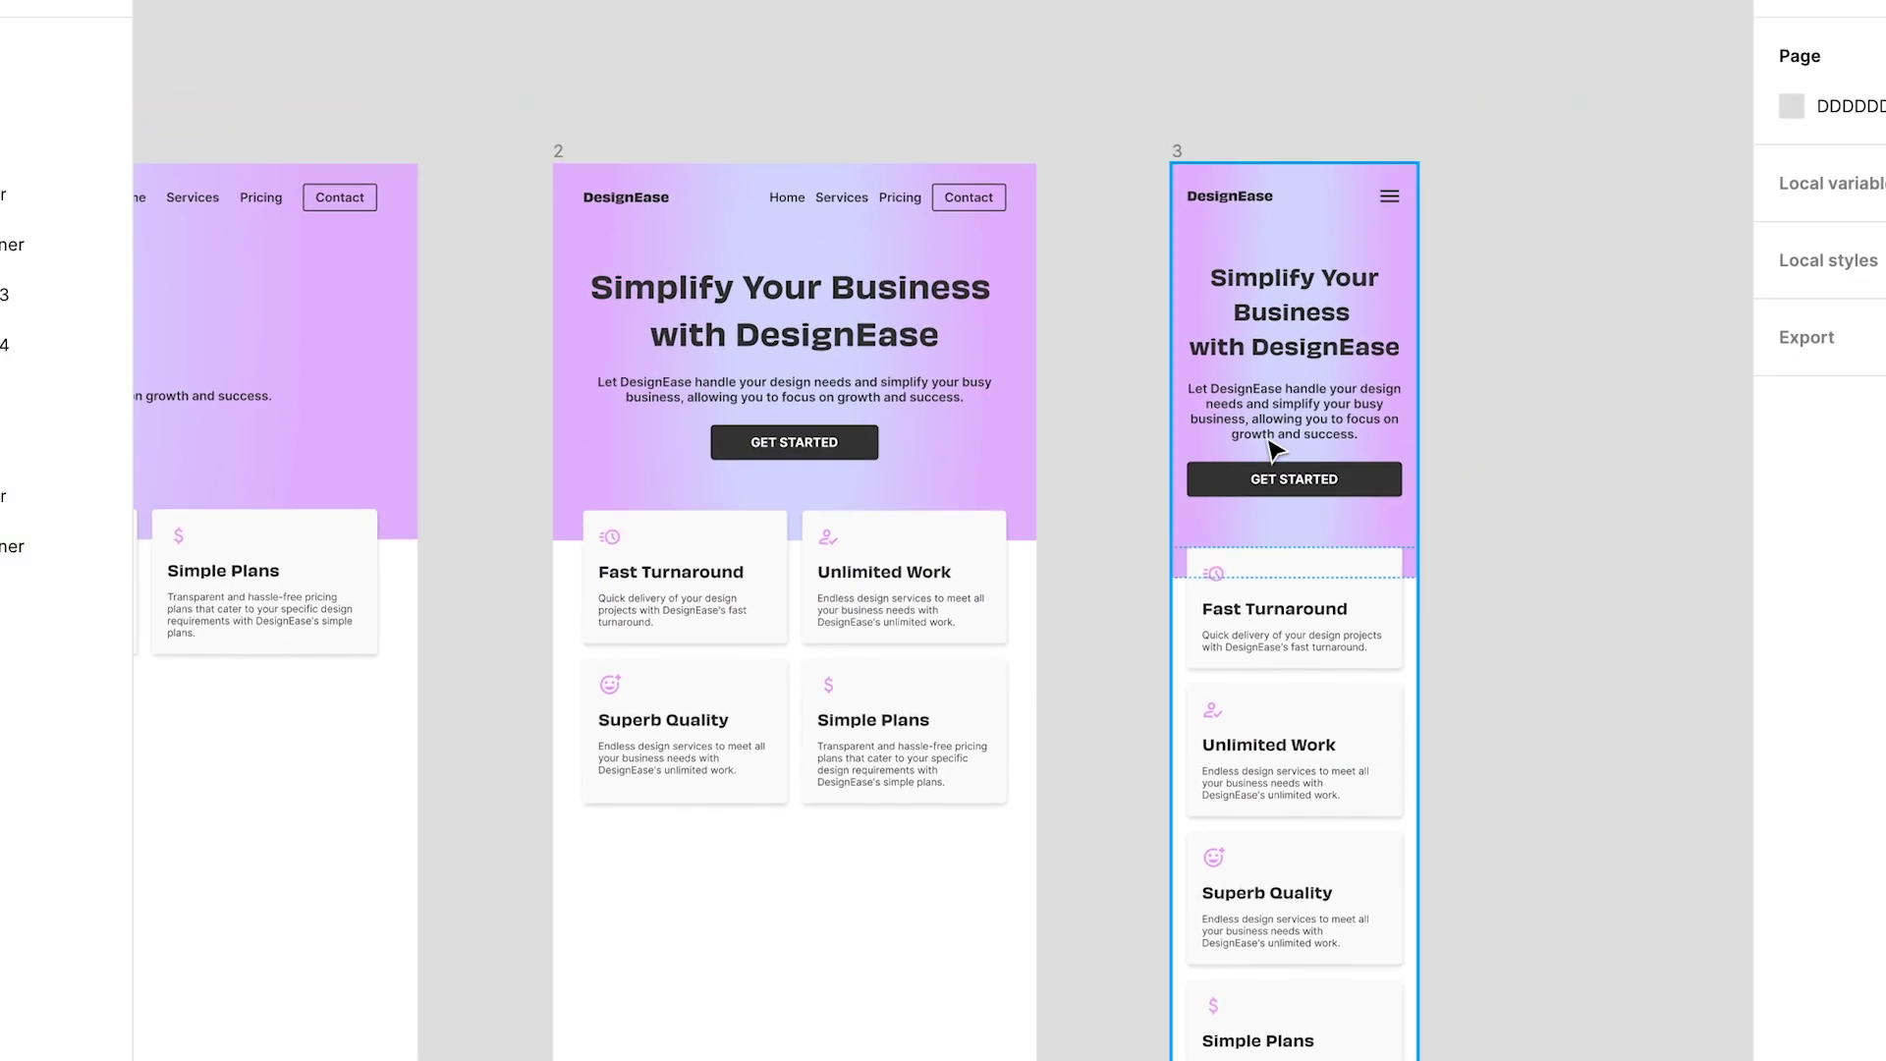
scroll(1269, 442, "left", 10)
left_click(348, 101)
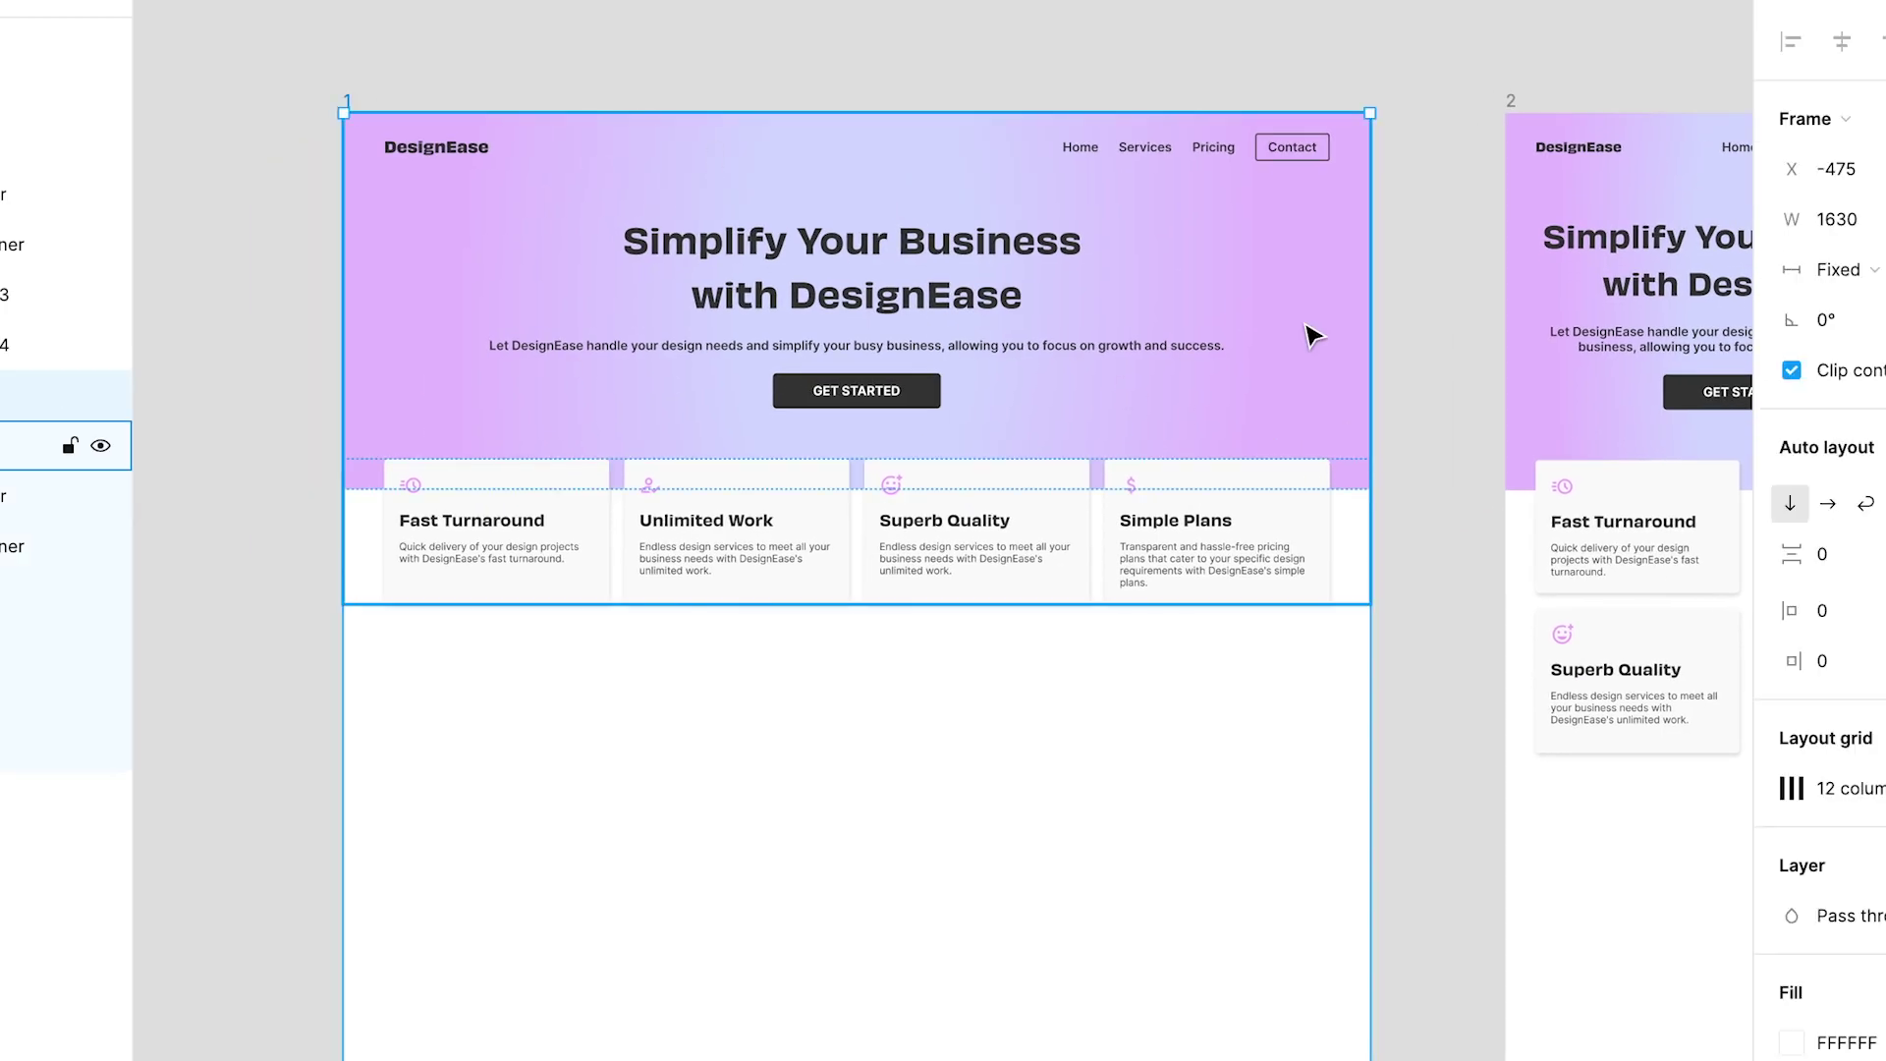
scroll(1090, 123, "right", 5)
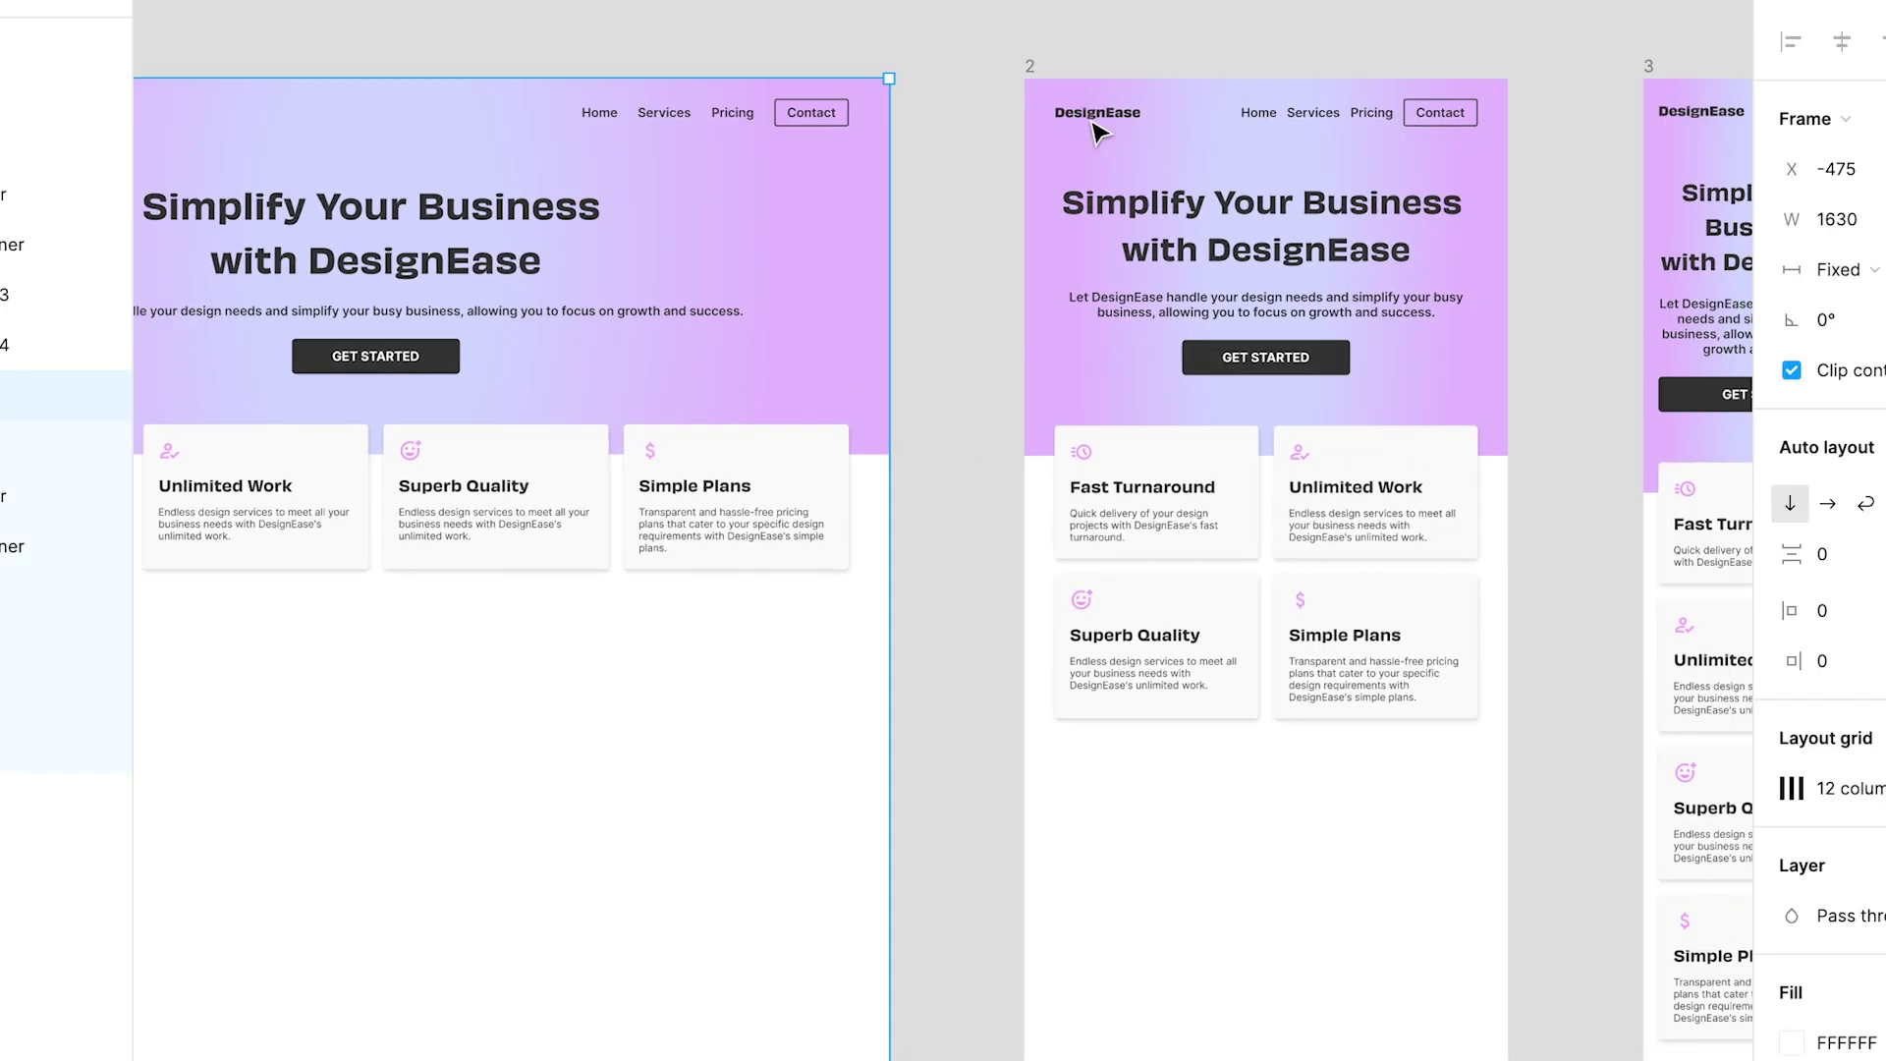
Step: Try narrowing landing page frame 1 to a width of about 887 and further, and undo the resizing
scroll(1237, 324, "left", 4)
scroll(1270, 337, "left", 3)
left_click_drag(1431, 234, 965, 255)
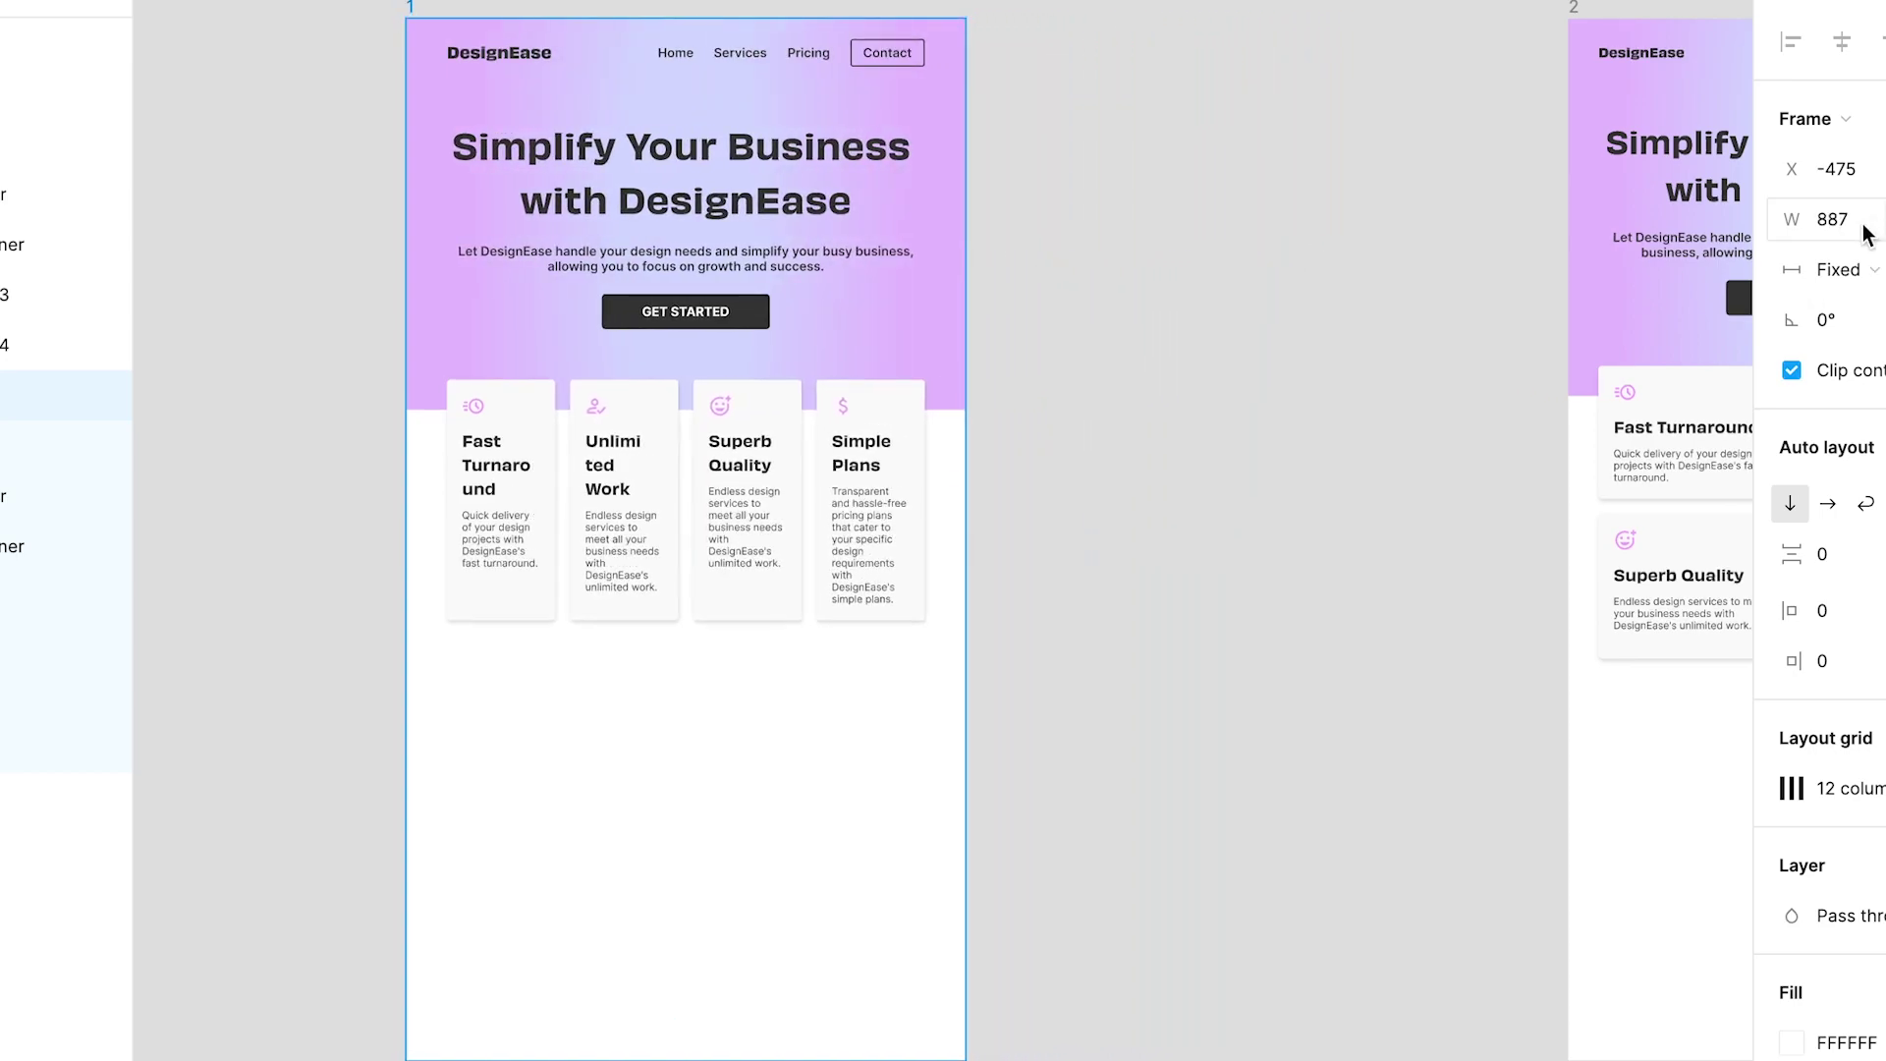
left_click_drag(969, 194, 852, 201)
key("ctrl+z")
key("ctrl+z")
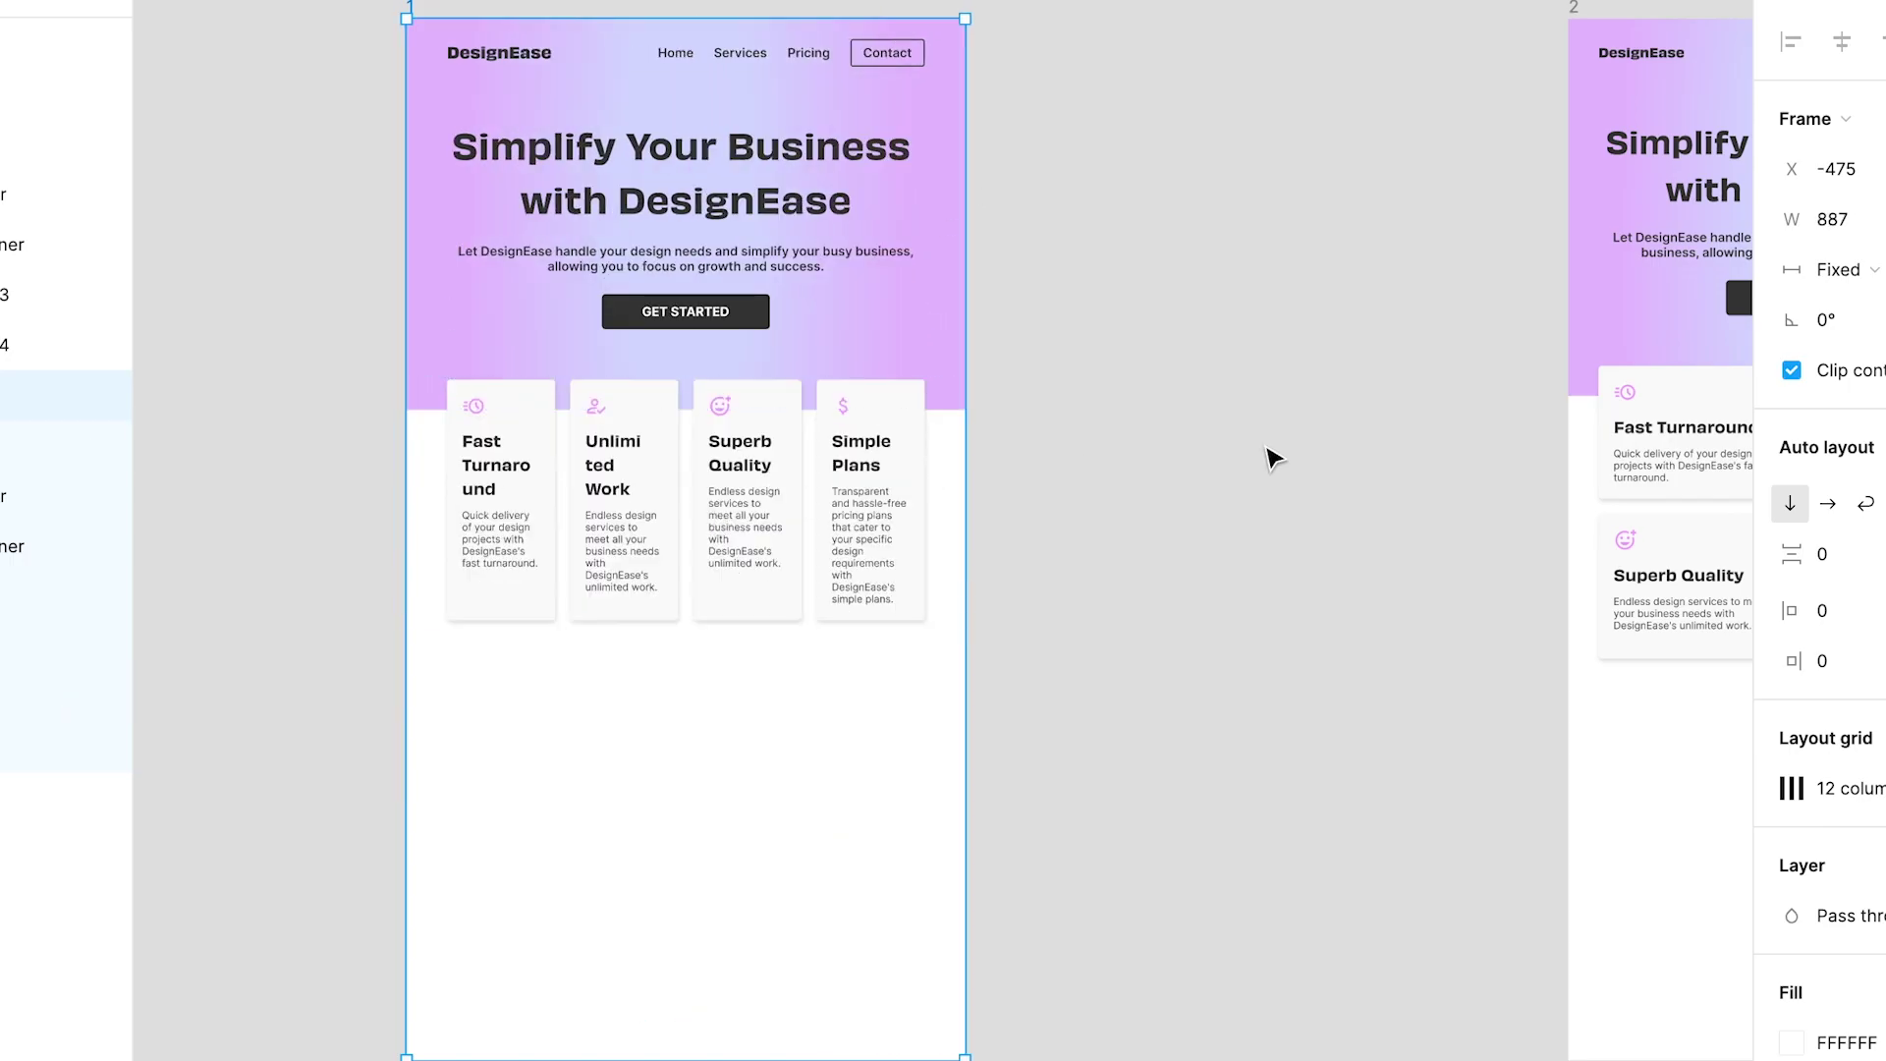
Step: Inspect the layout and sizing of the feature cards in landing page frames 2, 3 and 1
scroll(1269, 457, "right", 10)
scroll(578, 461, "up", 3)
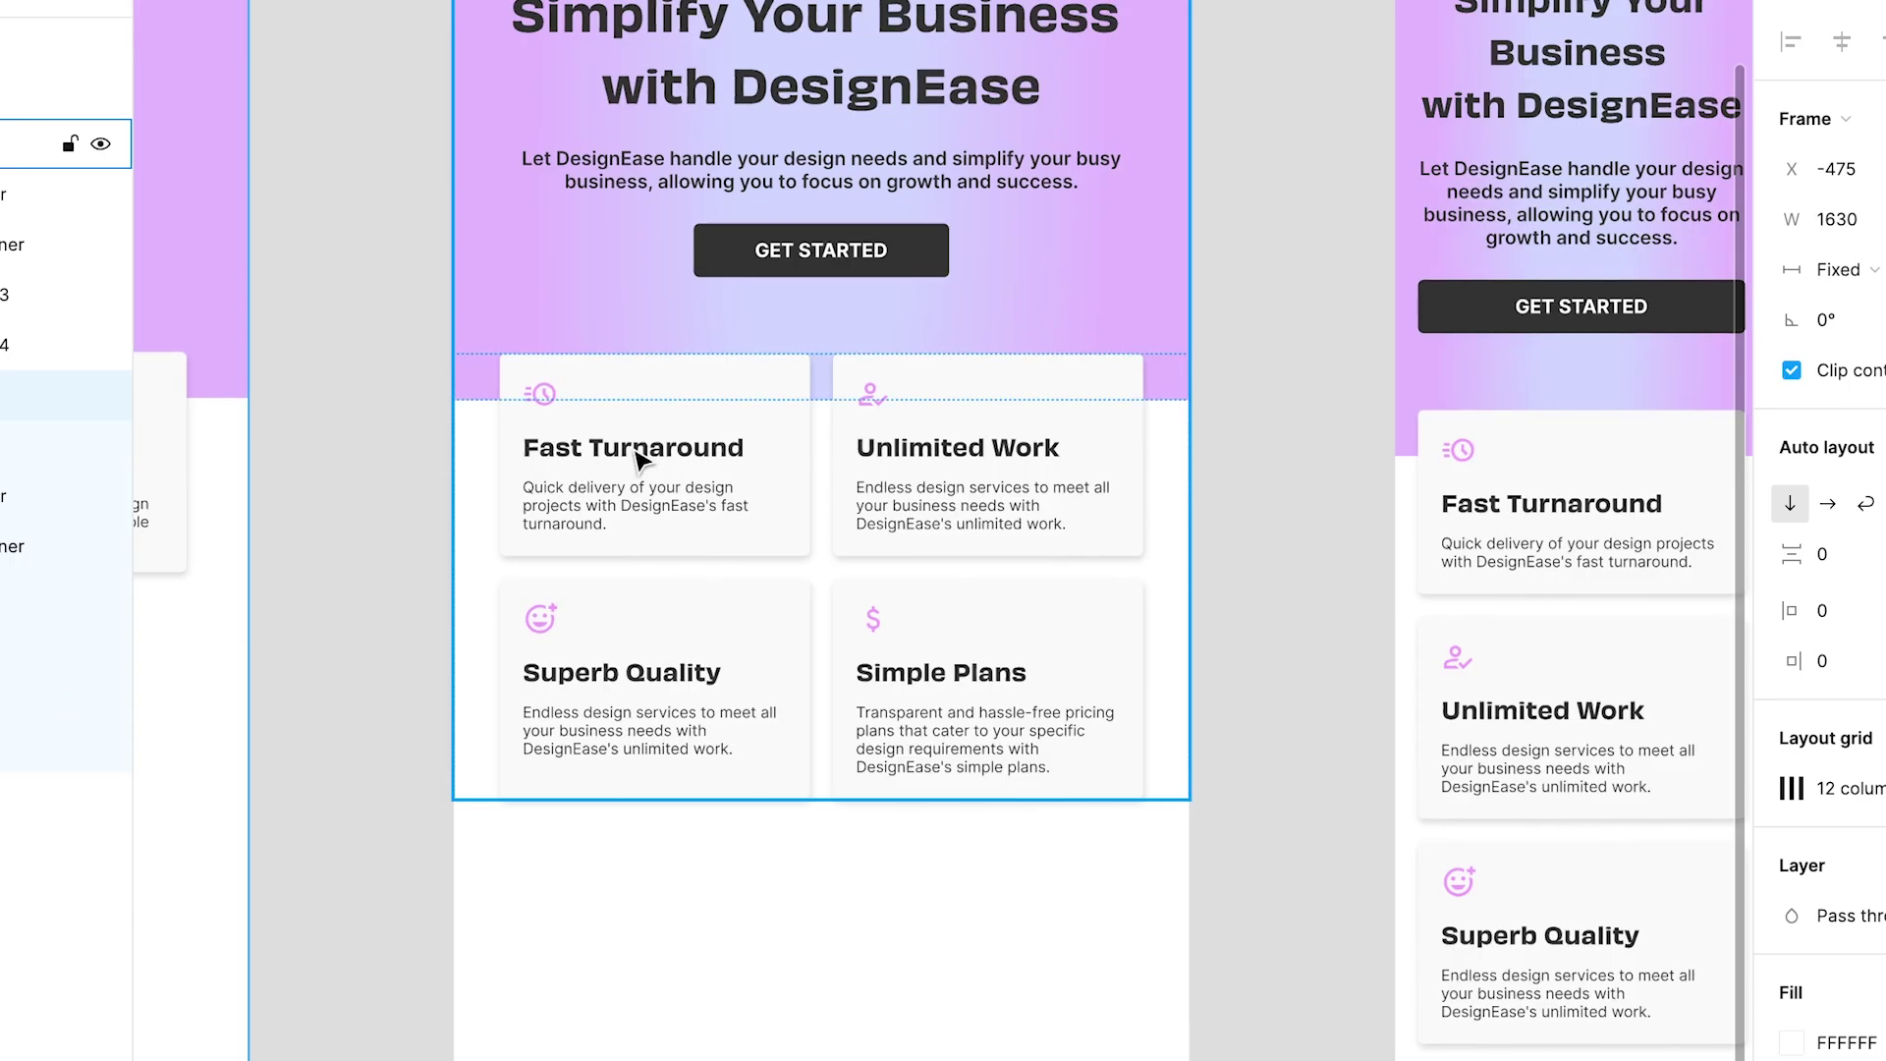
double_click(588, 459)
left_click(779, 644)
left_click(779, 501)
scroll(783, 501, "up", 2)
scroll(969, 614, "up", 3)
scroll(970, 629, "right", 10)
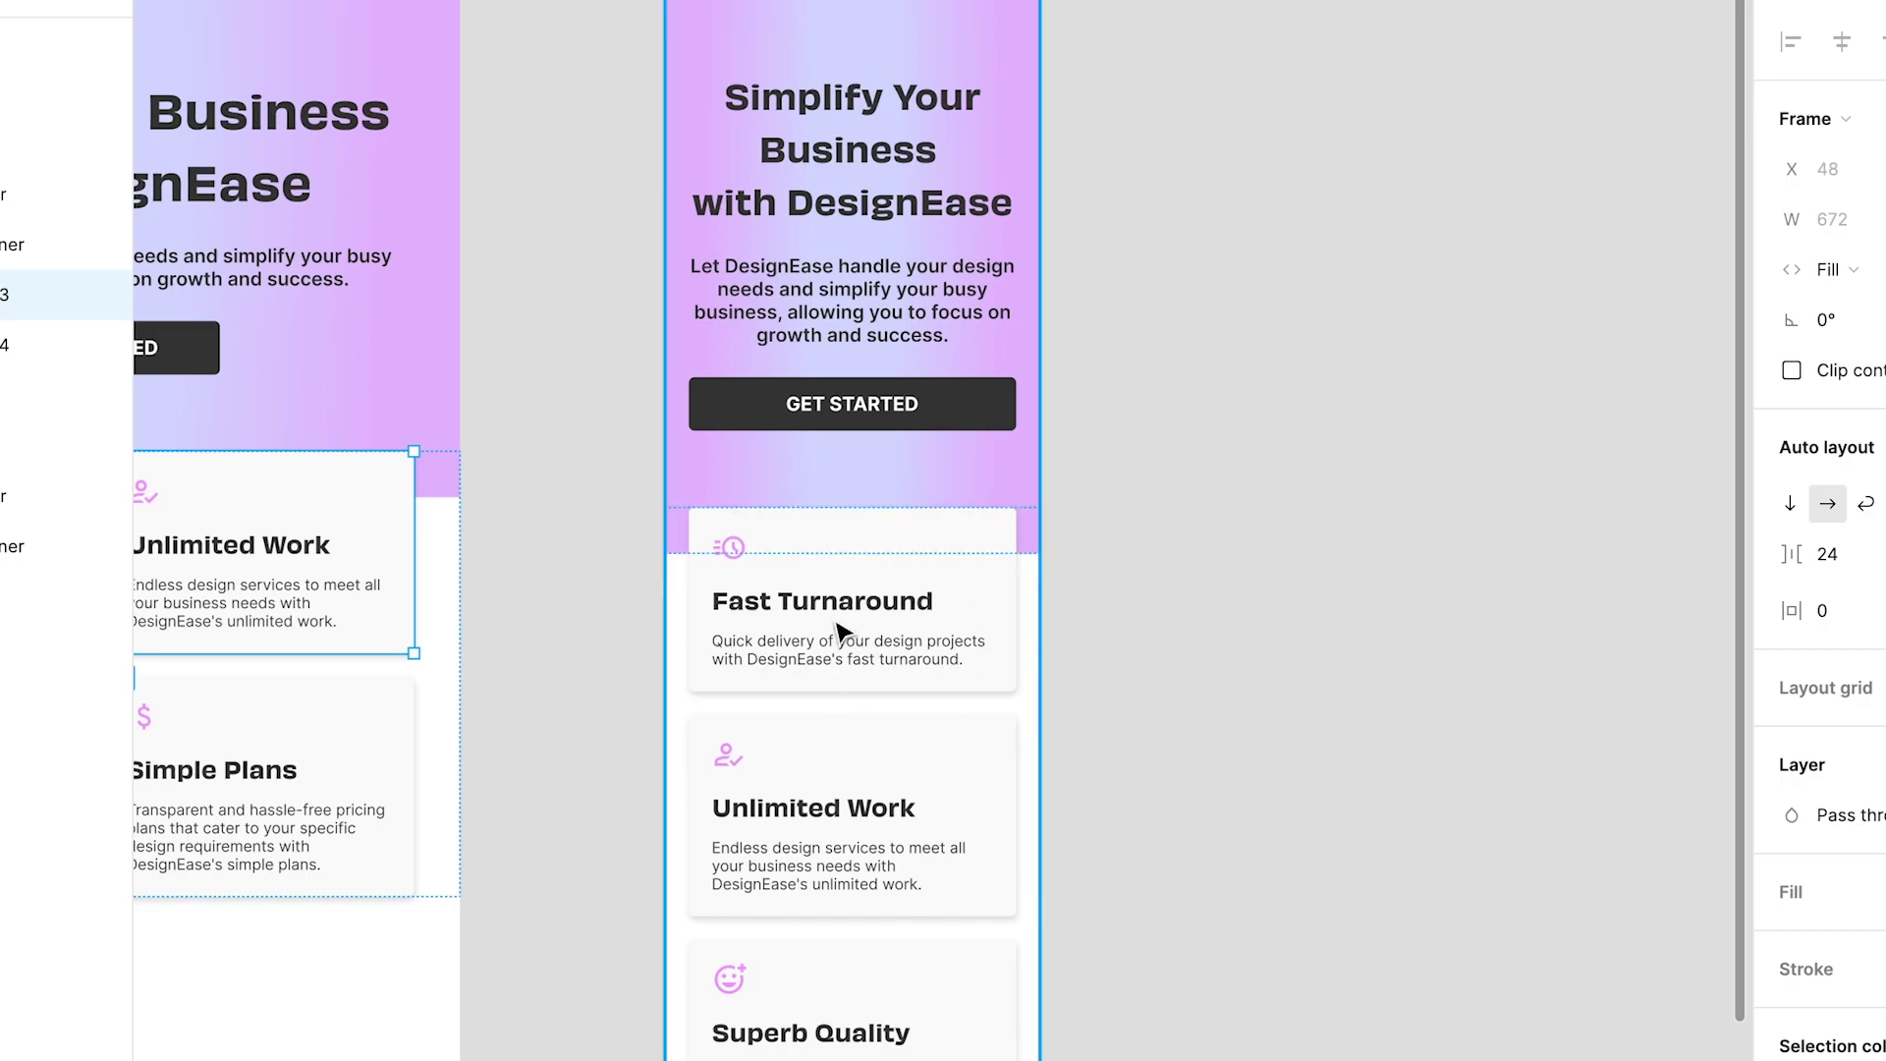
scroll(840, 629, "left", 20)
left_click(918, 552)
left_click(918, 555)
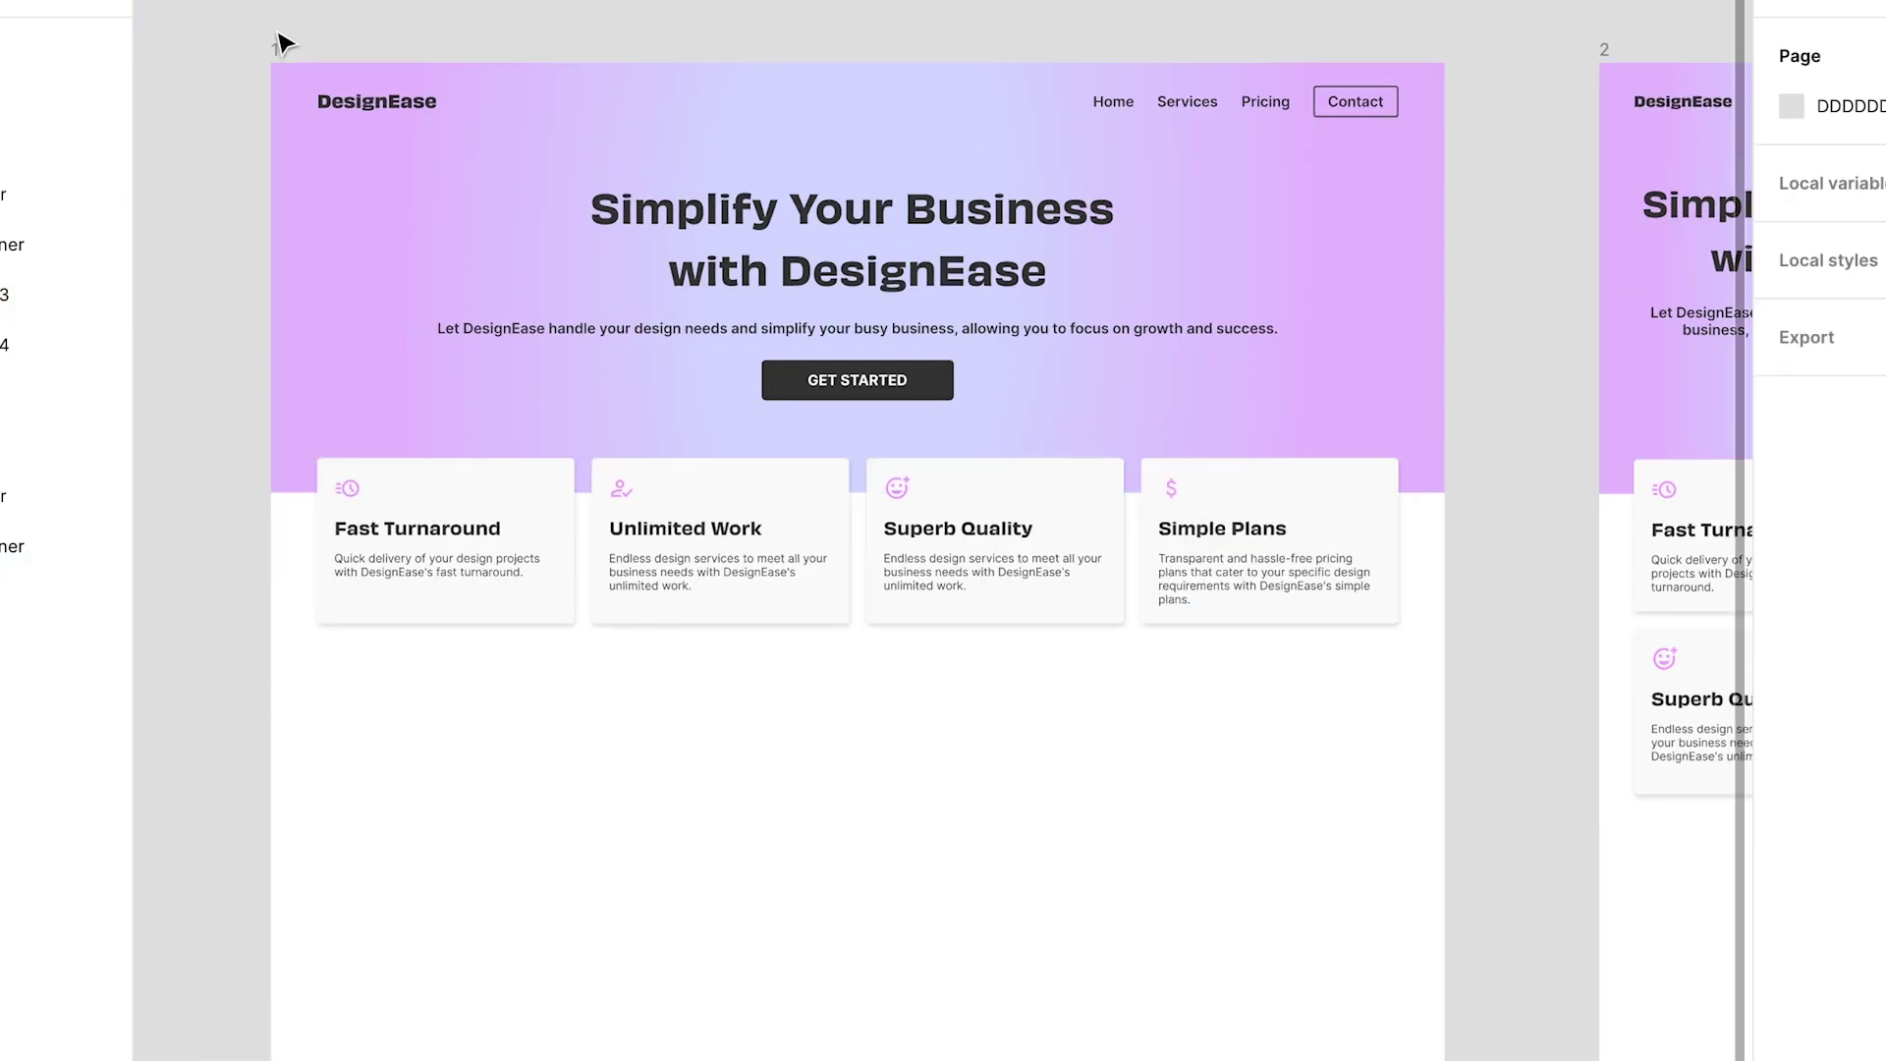
Step: Narrow landing page frame 1 to about 616 to test the card stacking, and widen it again to about 1440
left_click(280, 46)
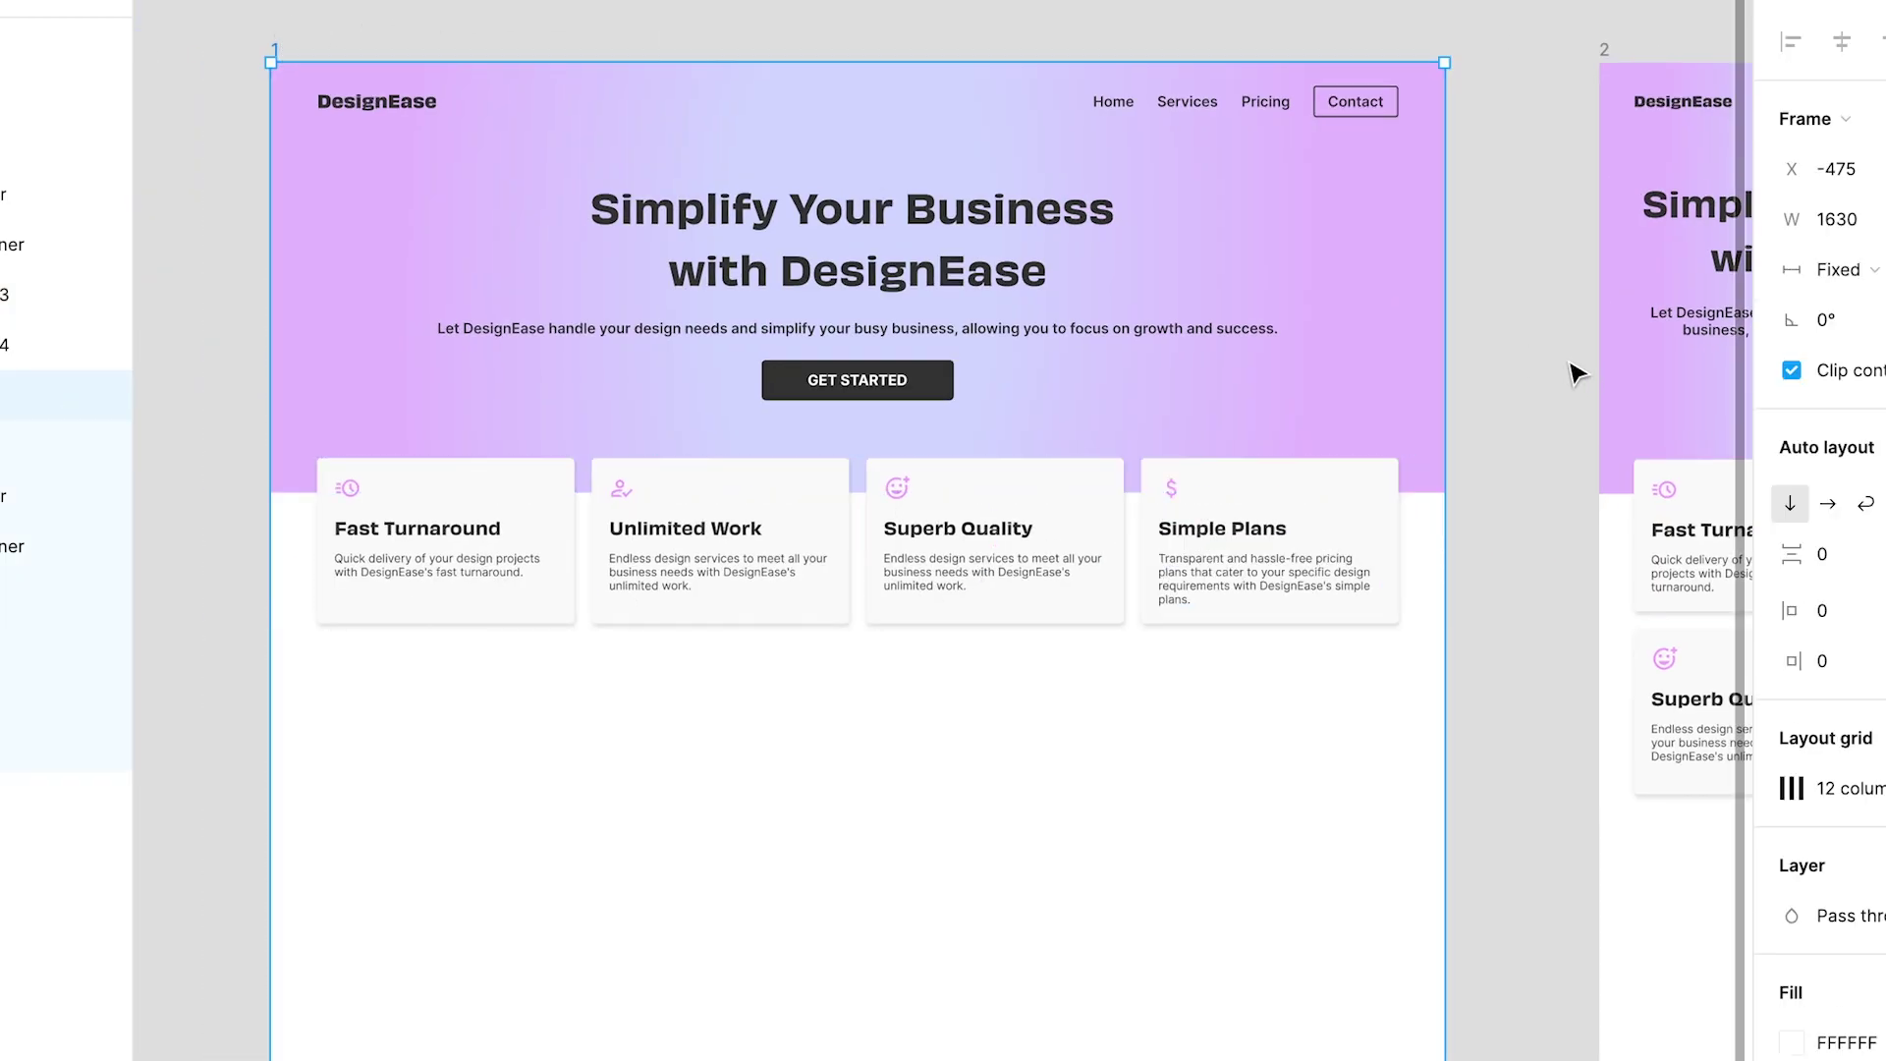
left_click_drag(1454, 317, 707, 338)
scroll(455, 422, "left", 3)
scroll(454, 422, "up", 1)
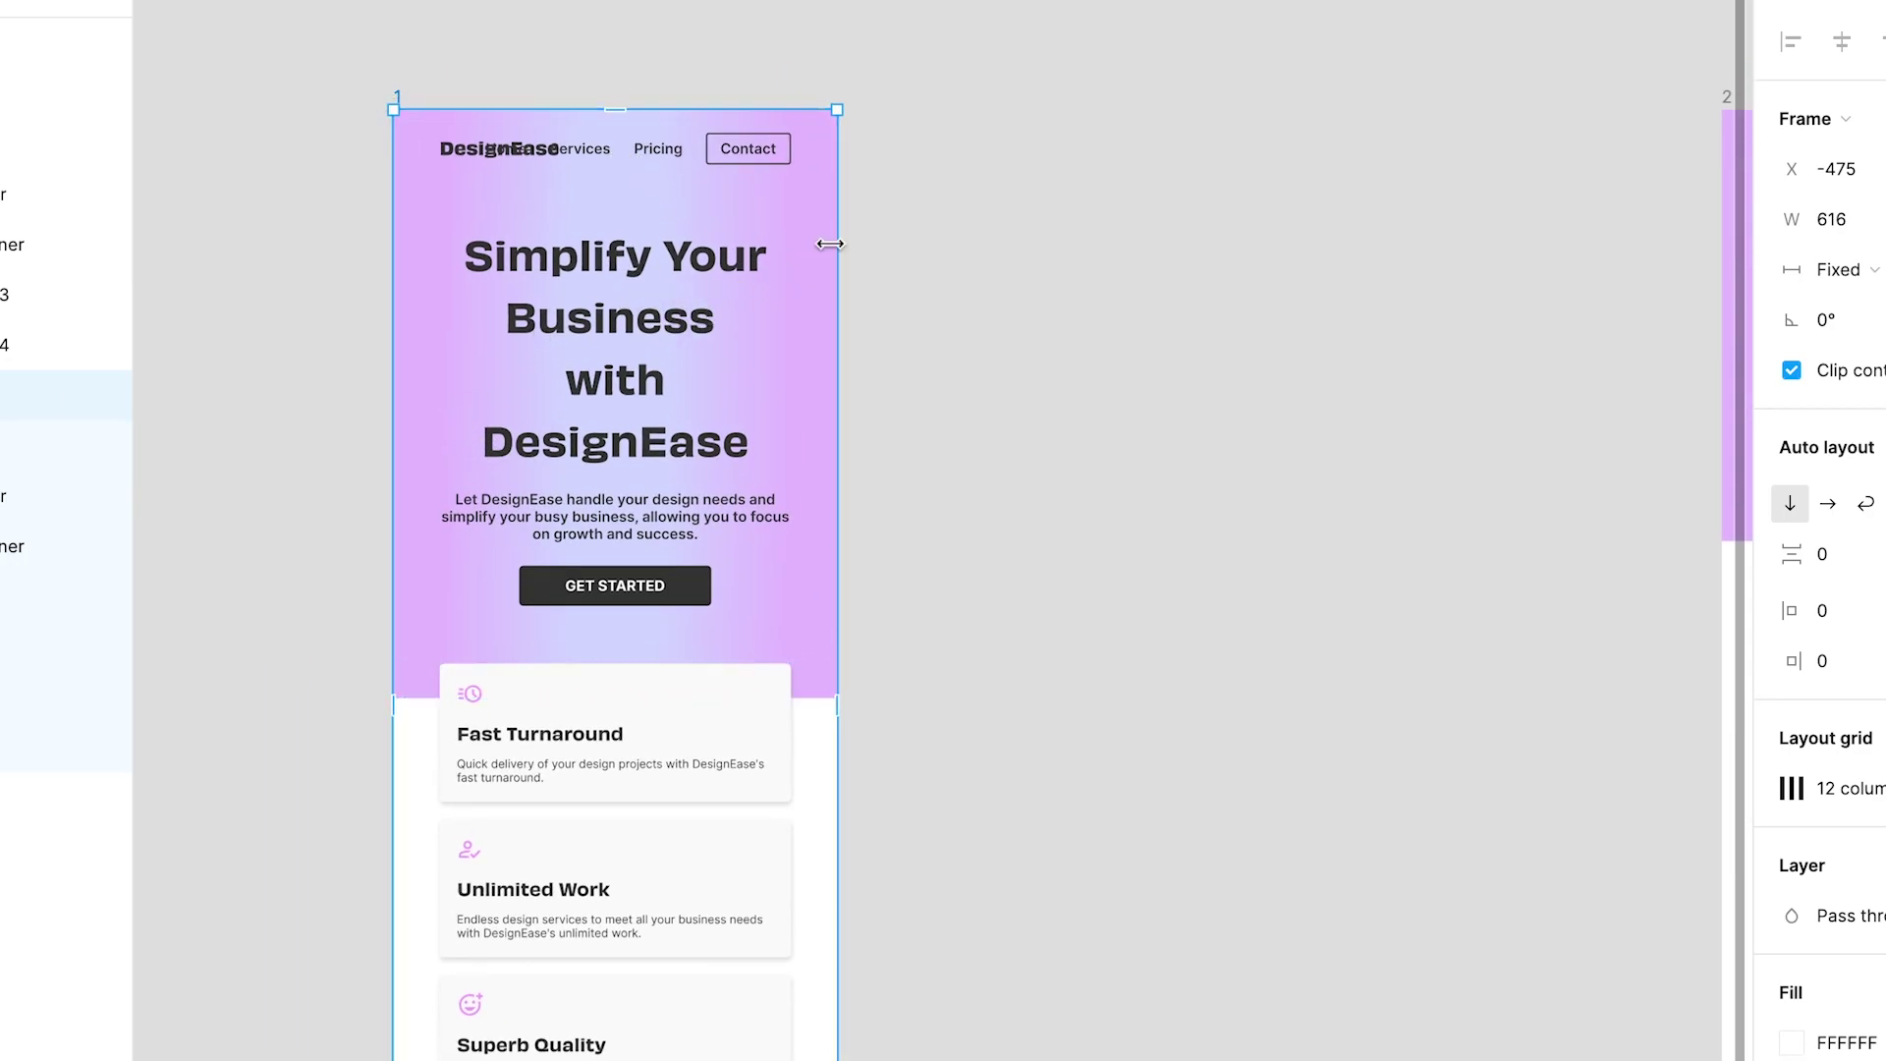
left_click_drag(830, 243, 1430, 261)
left_click(1518, 501)
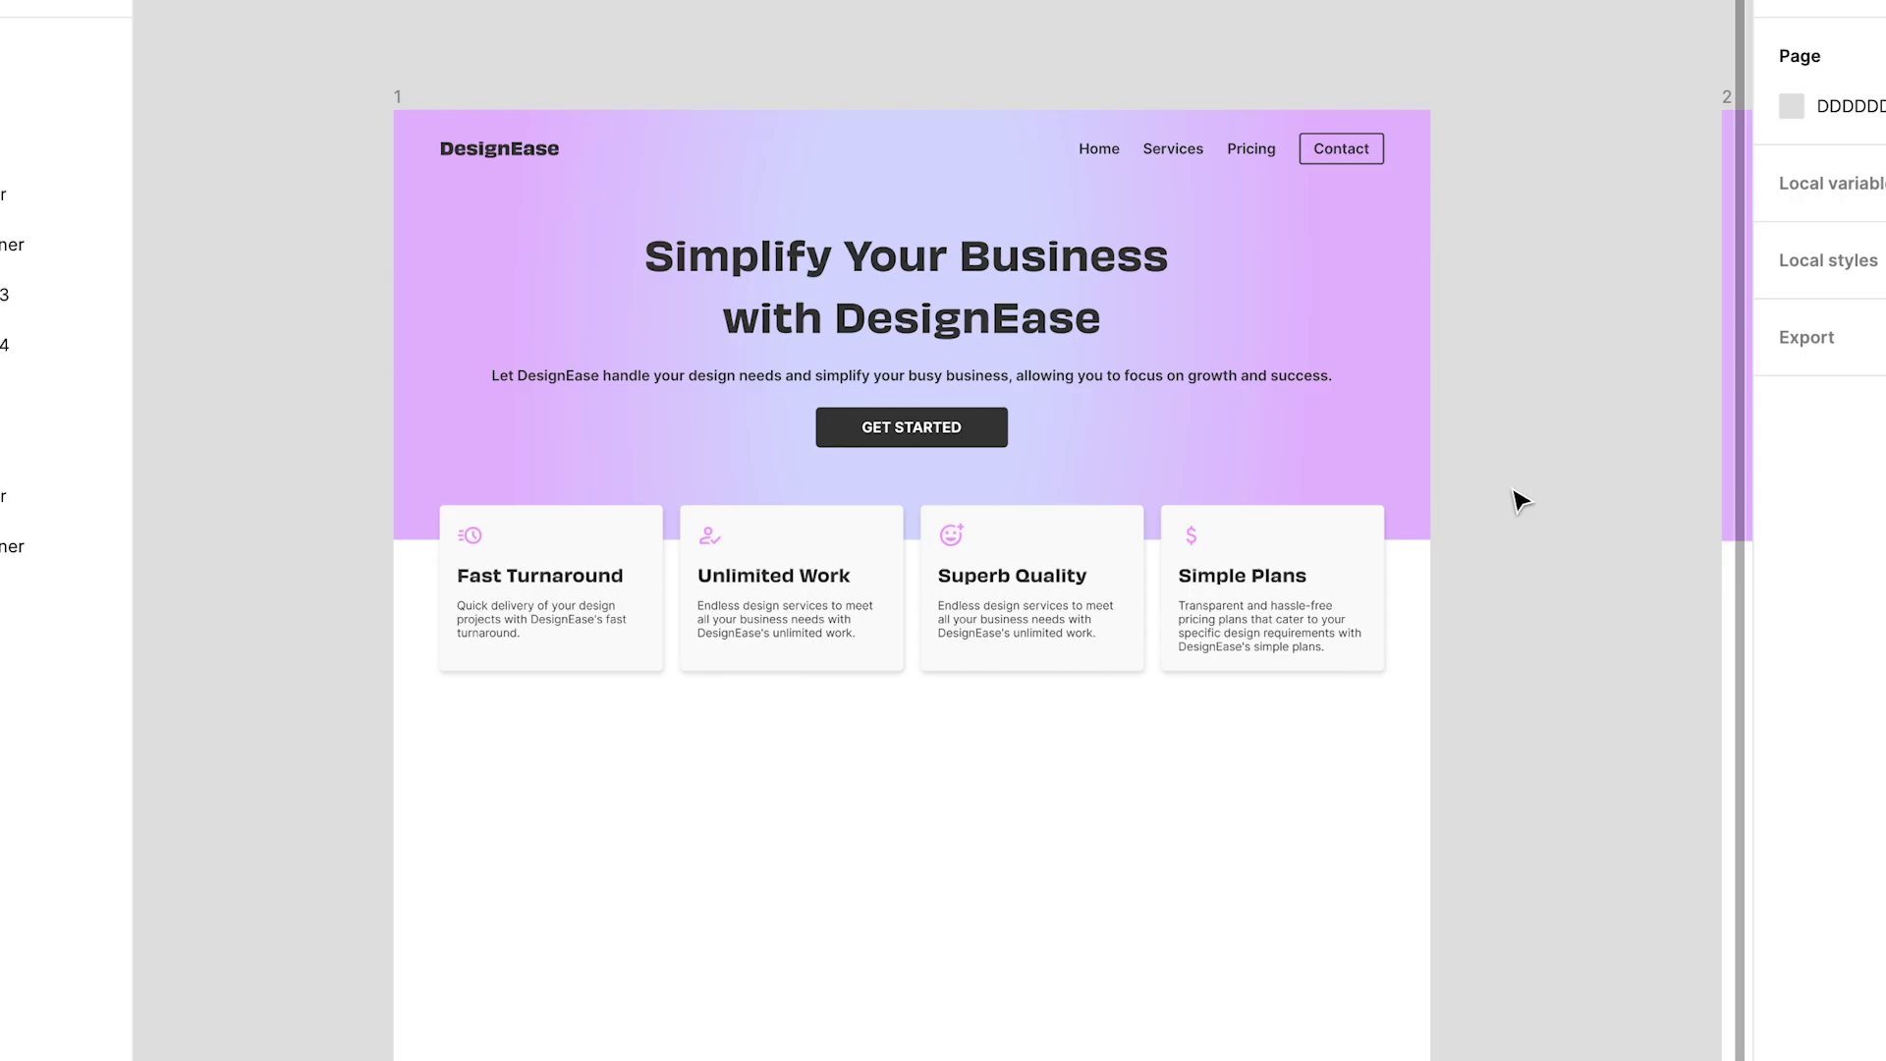
Step: Add a maximum width of 2000 to frame 1's feature card container and widen the frame to about 2972 to test it
left_click(943, 539)
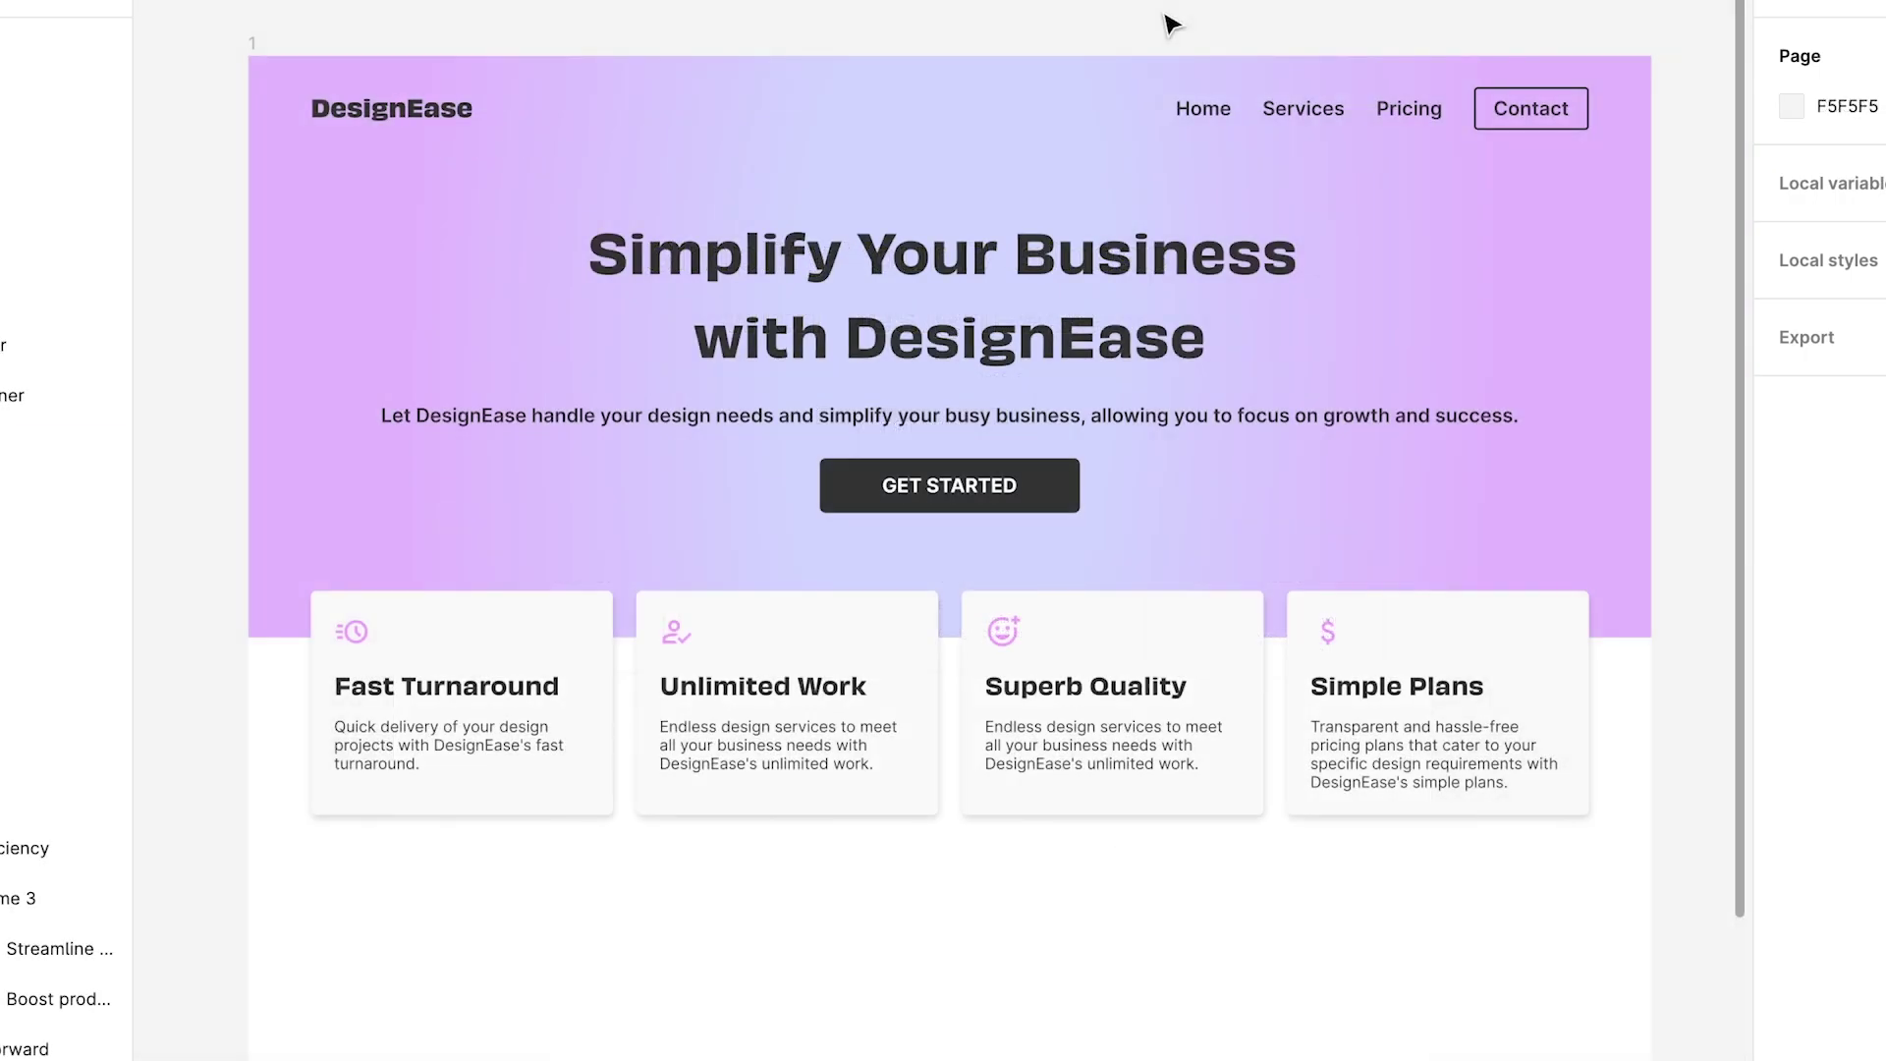
scroll(1165, 16, "down", 1)
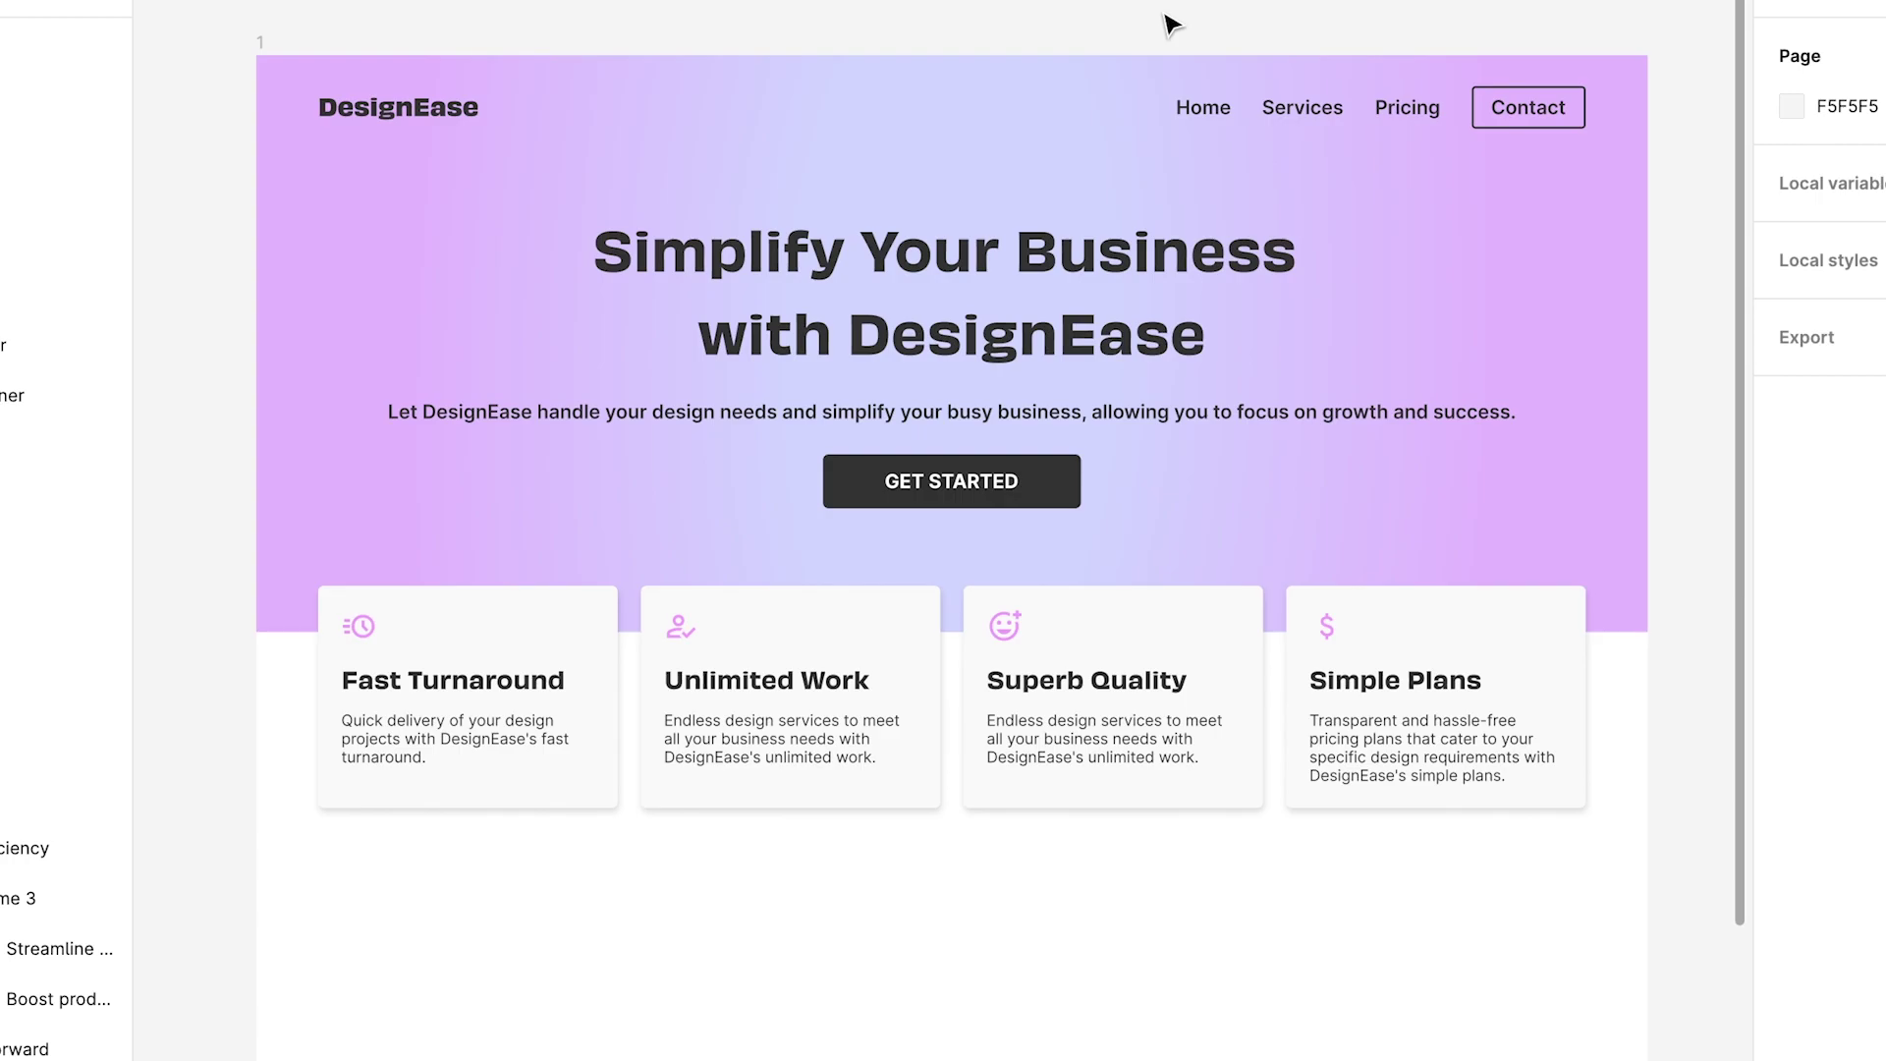
left_click(1075, 694)
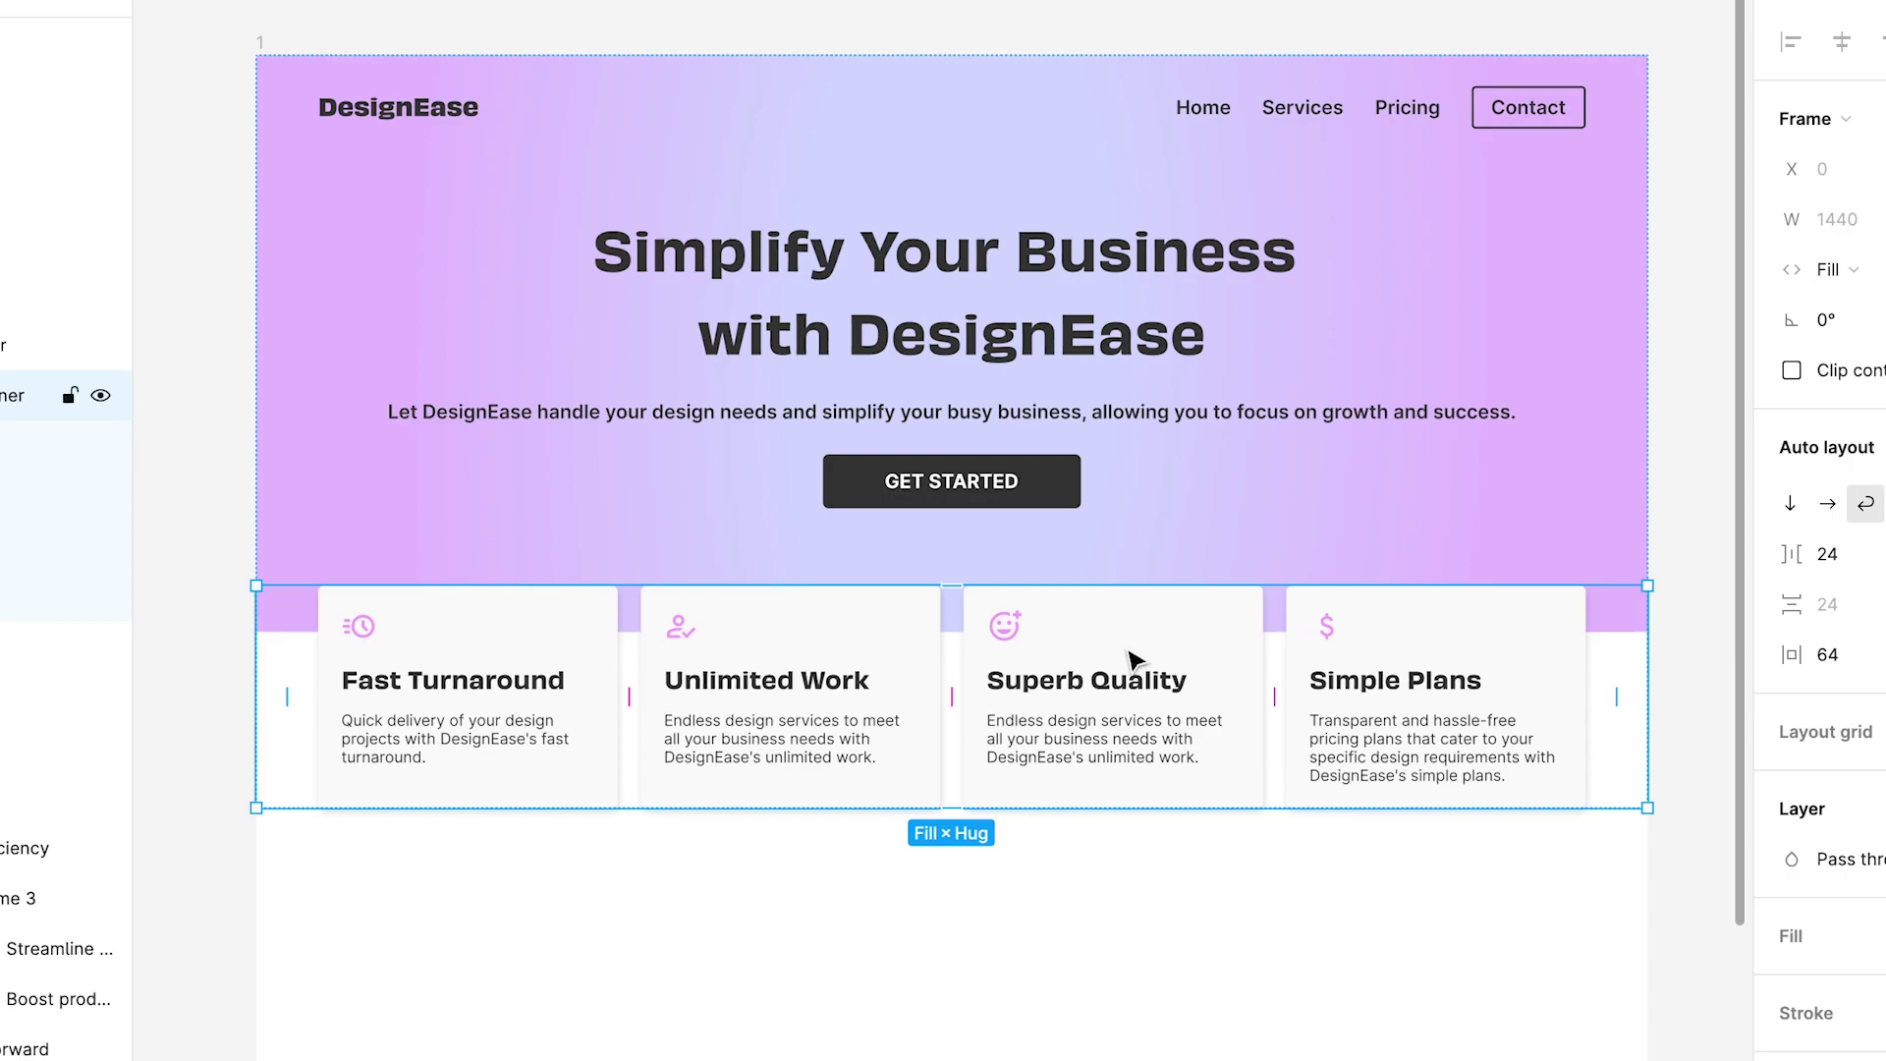
scroll(1129, 663, "down", 1)
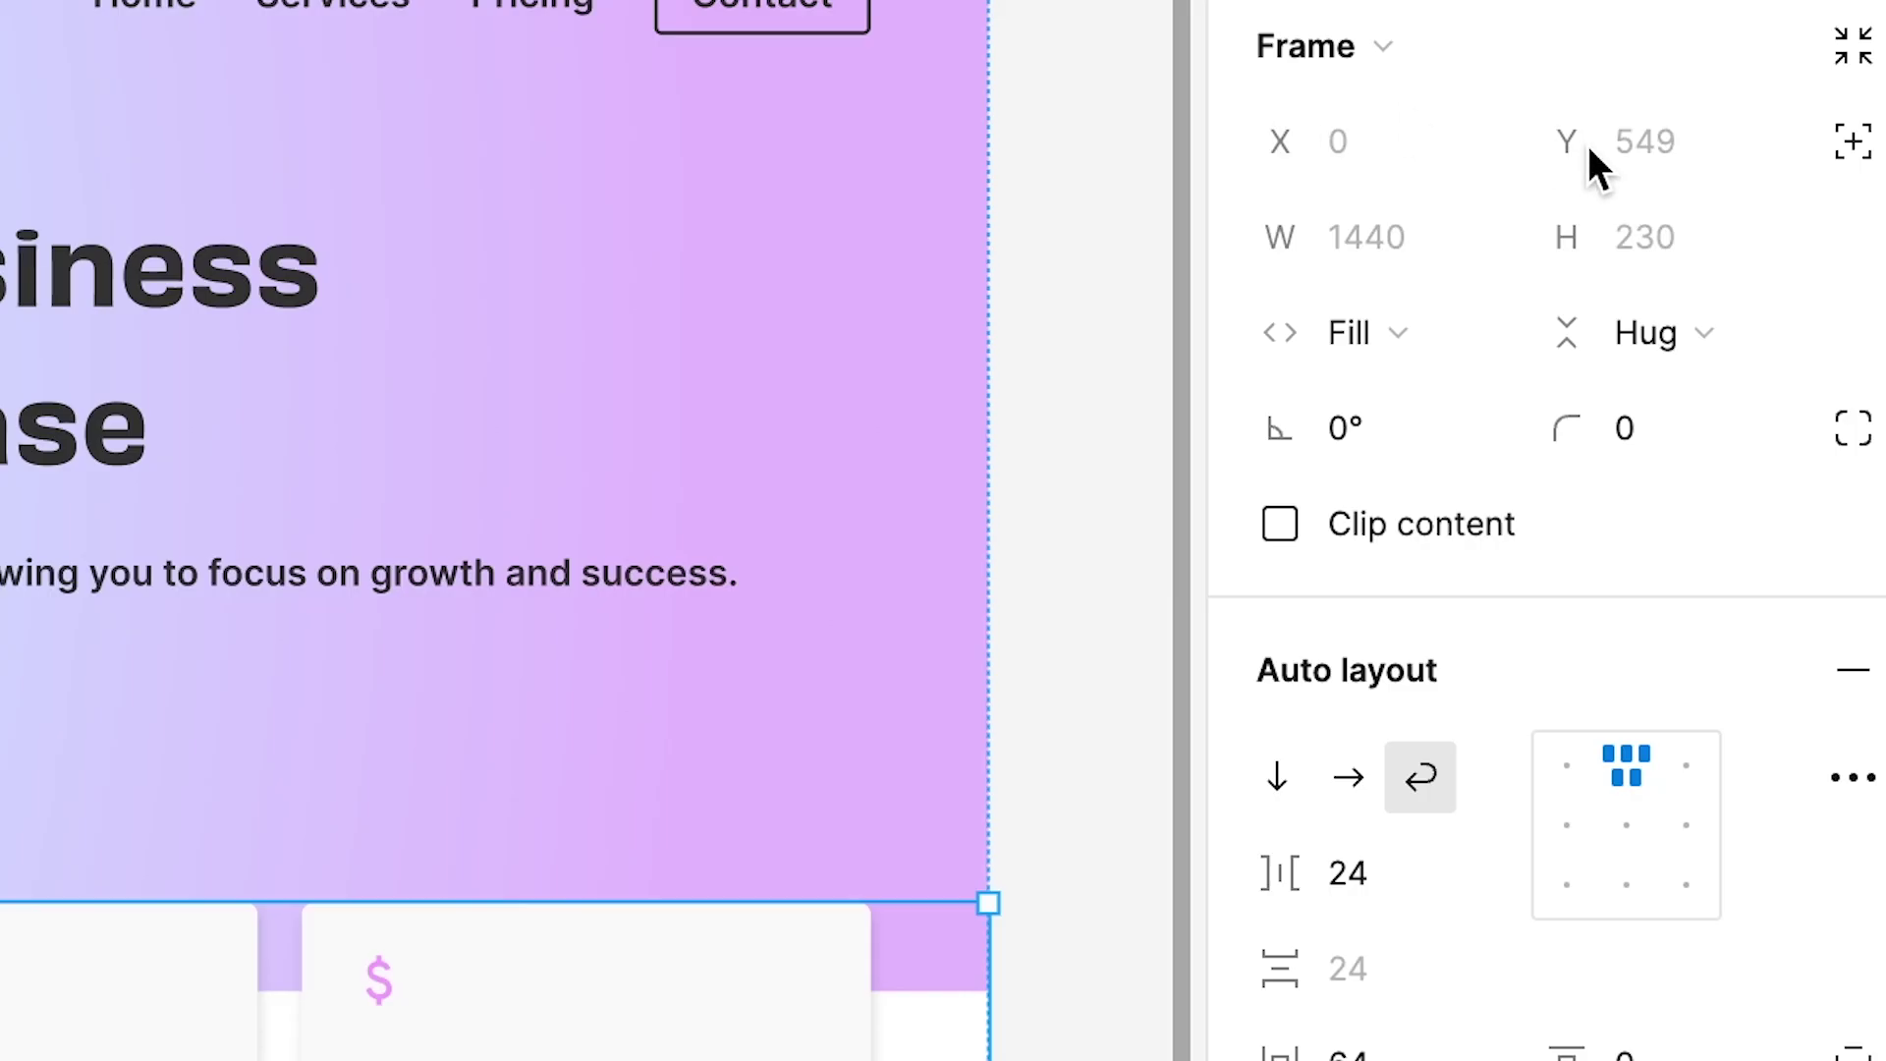
left_click(1884, 219)
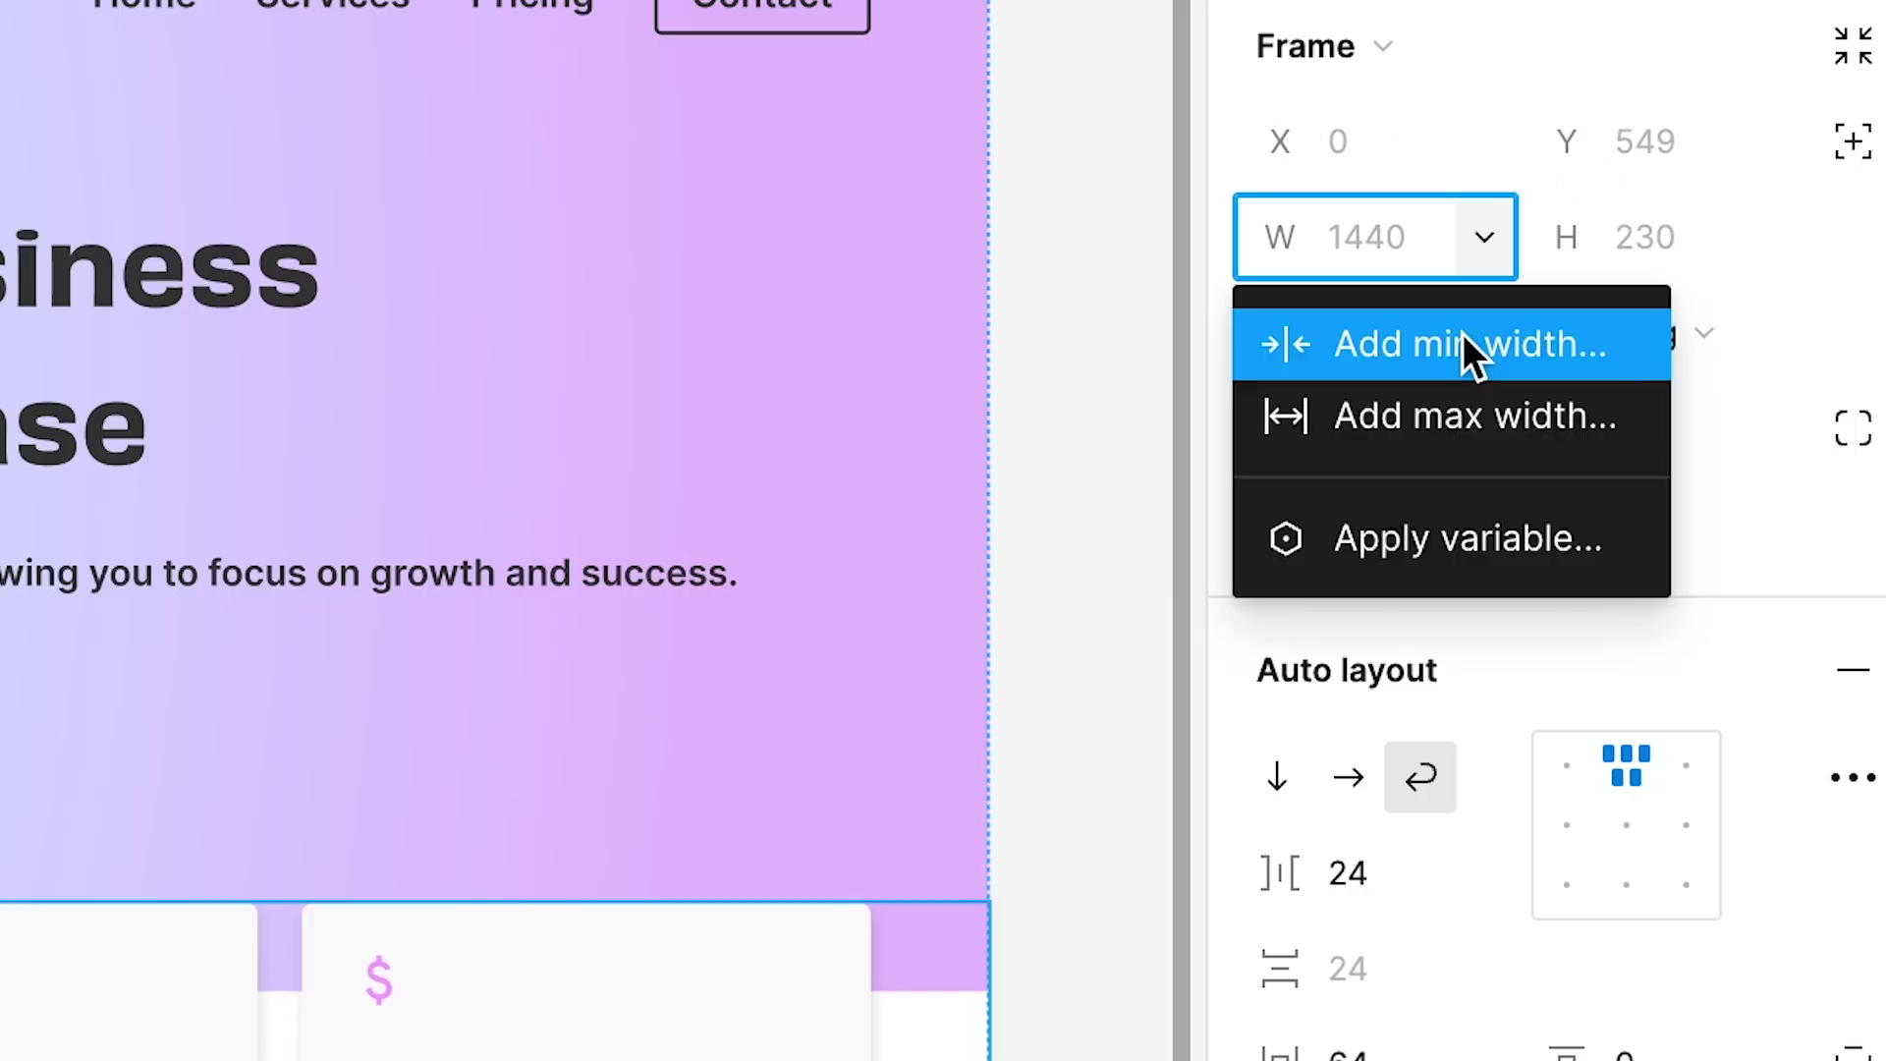
left_click(1524, 416)
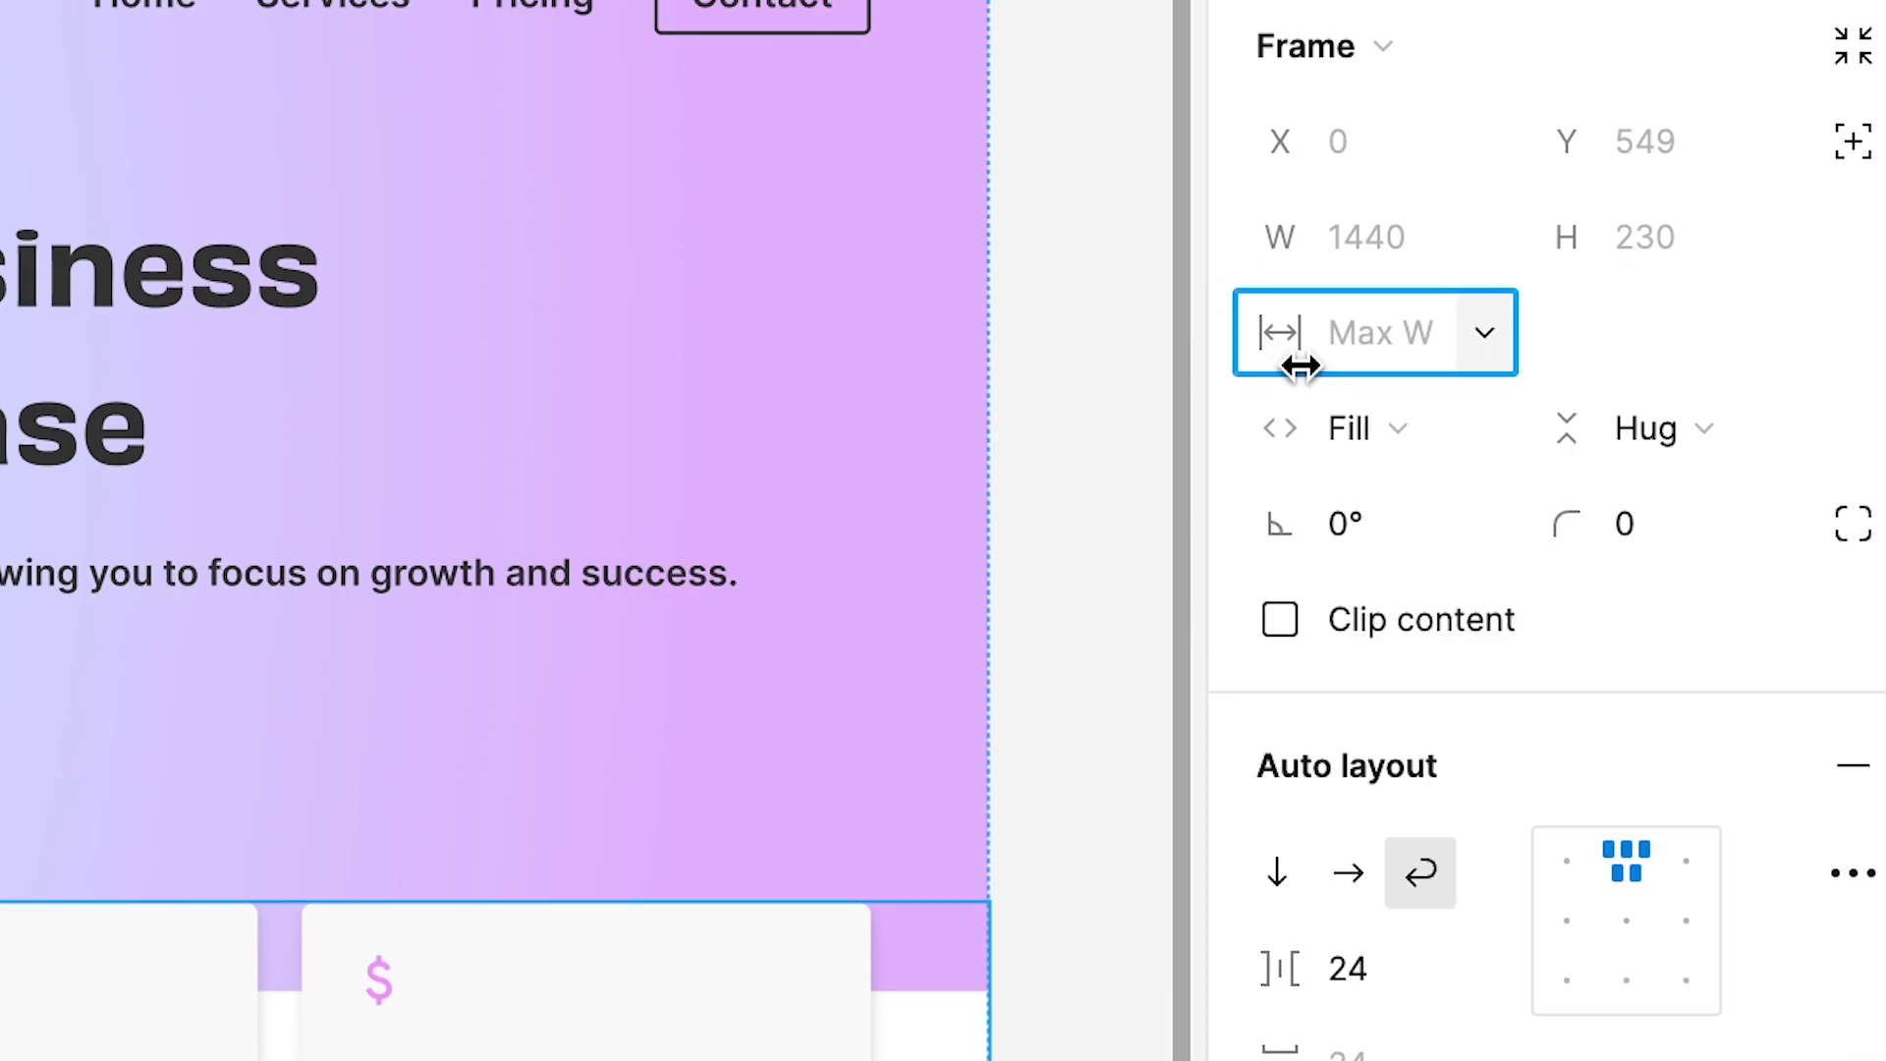
type("2000")
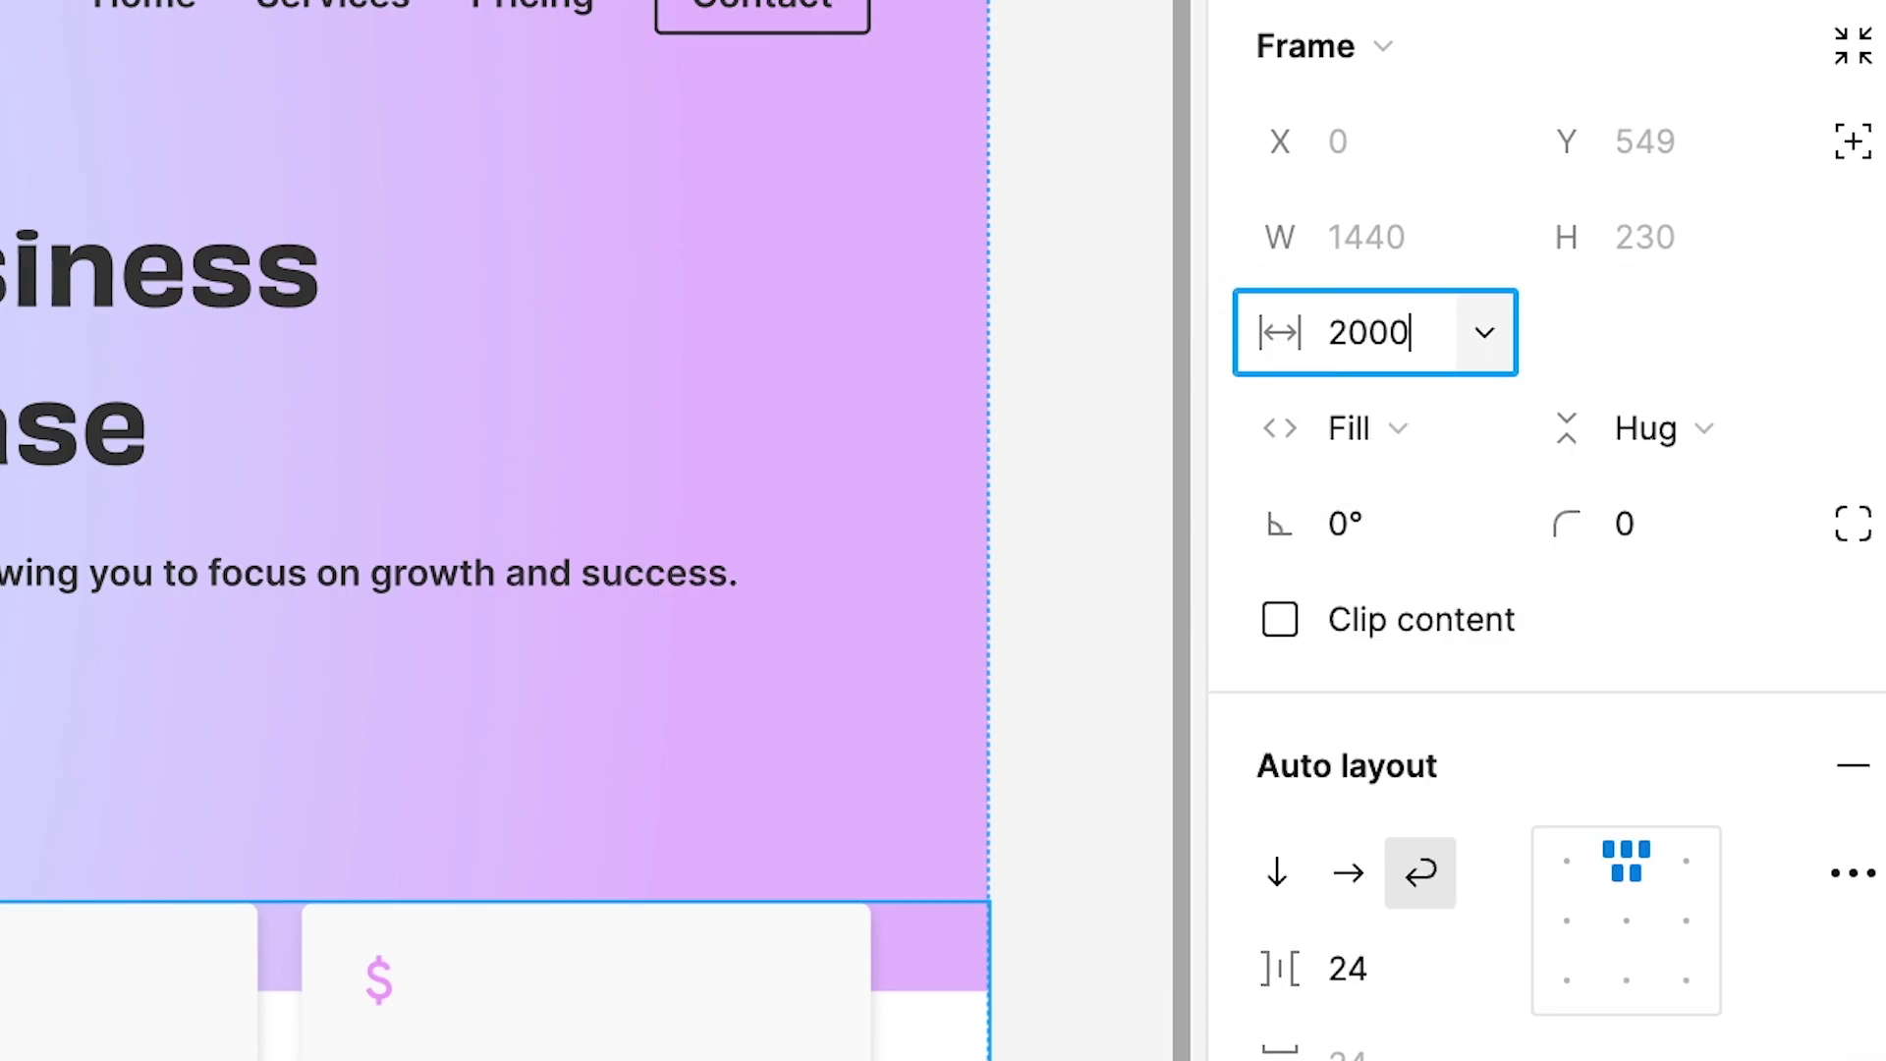
key("Return")
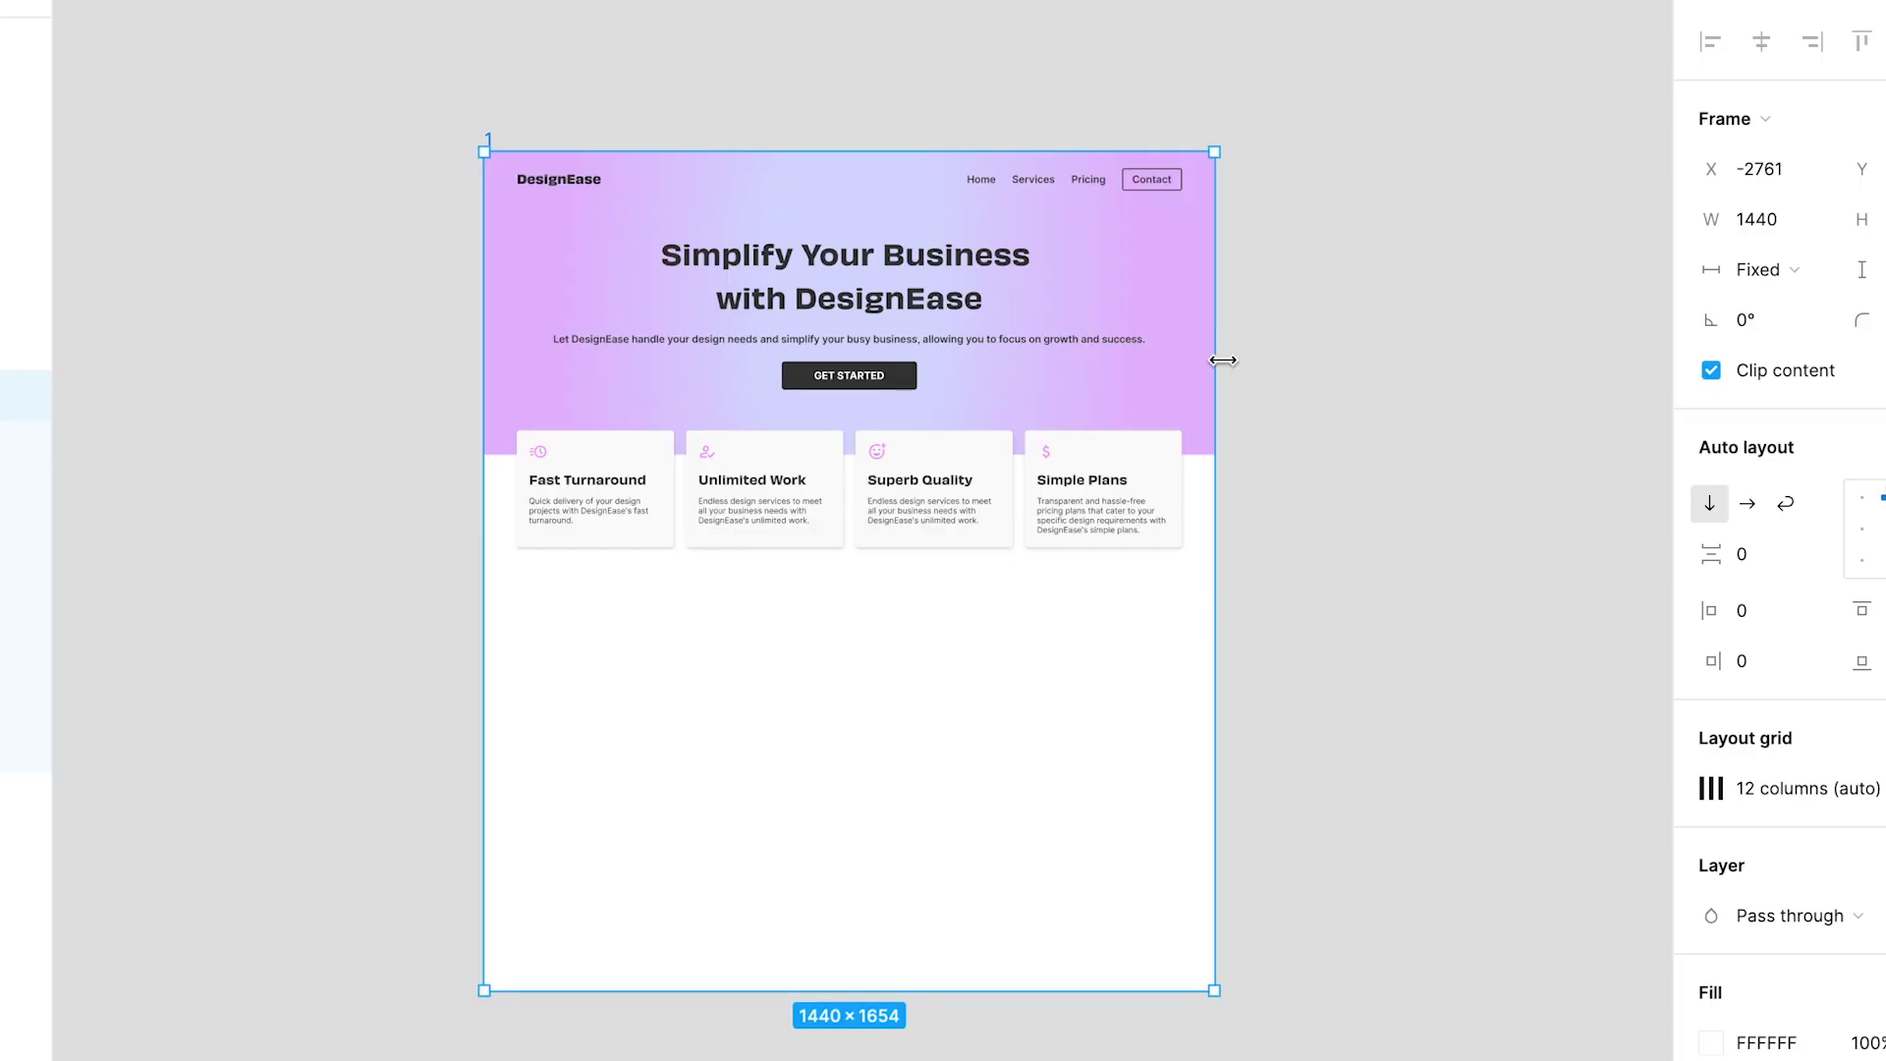
left_click_drag(1216, 357, 1600, 366)
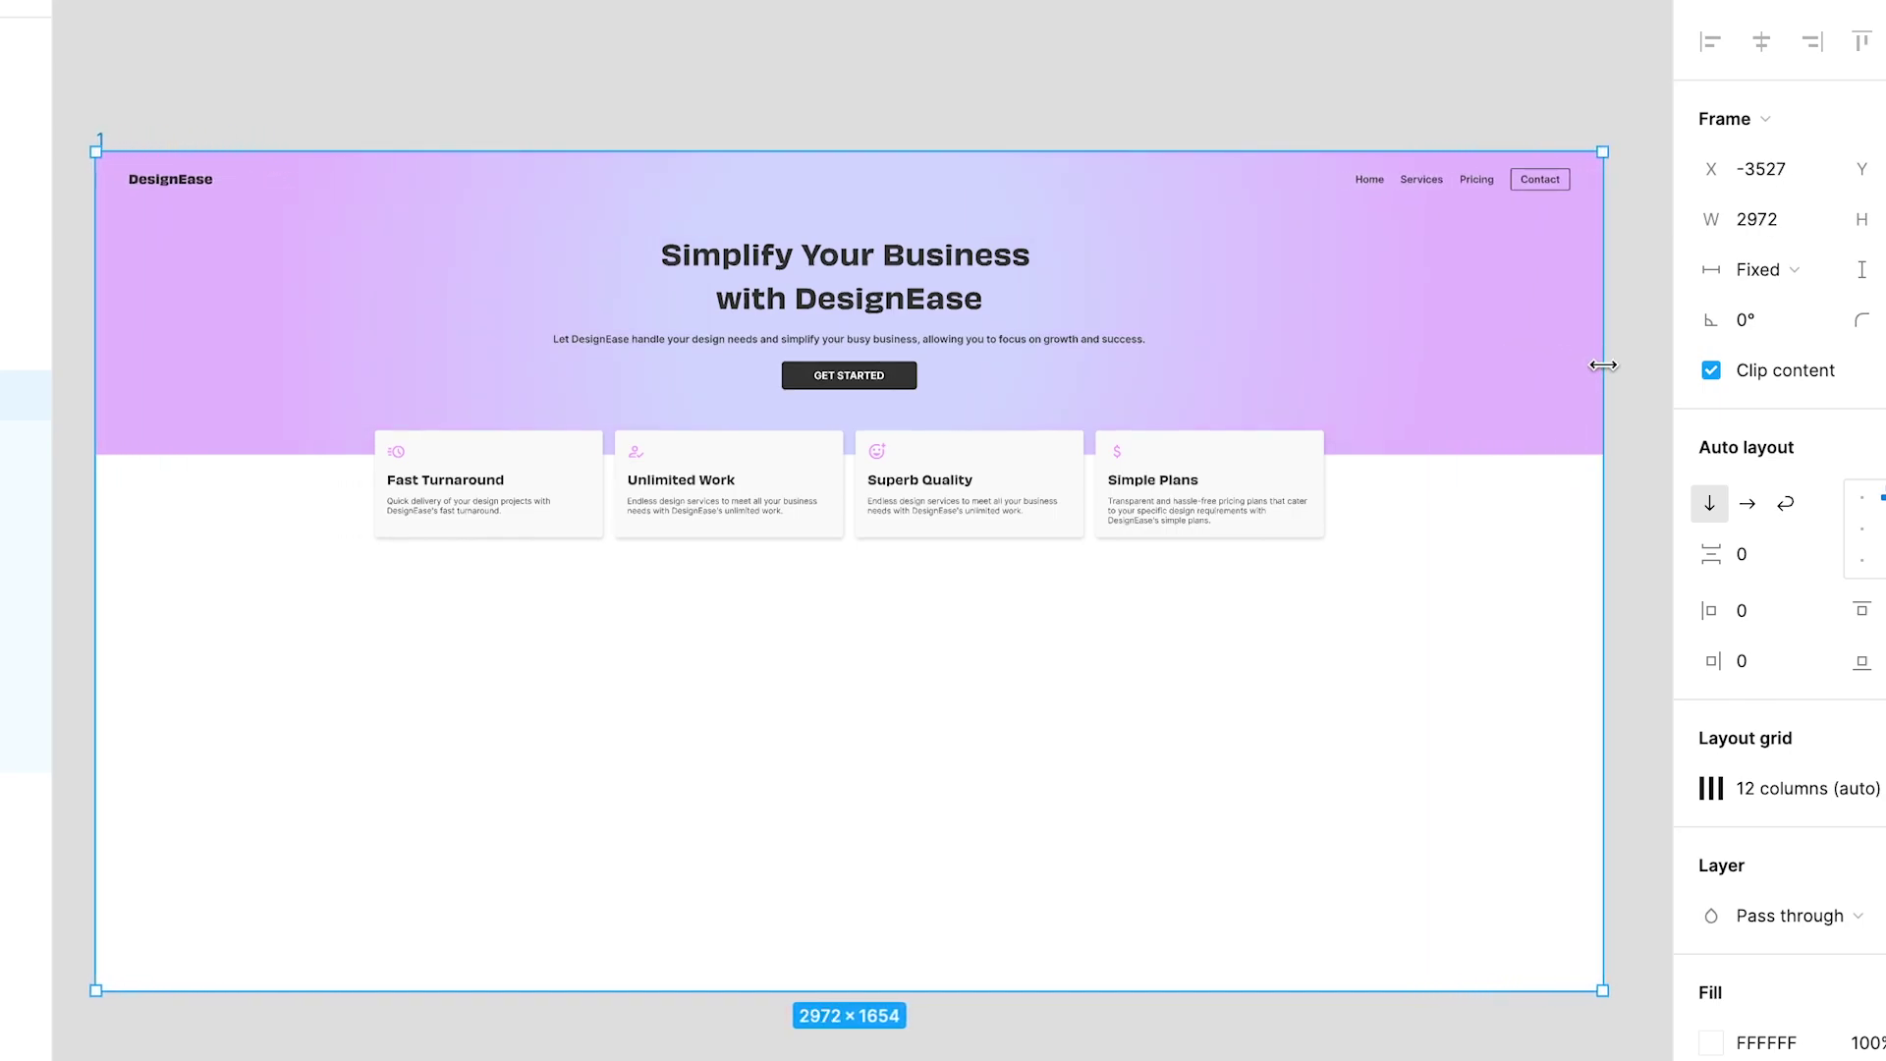
left_click(993, 521)
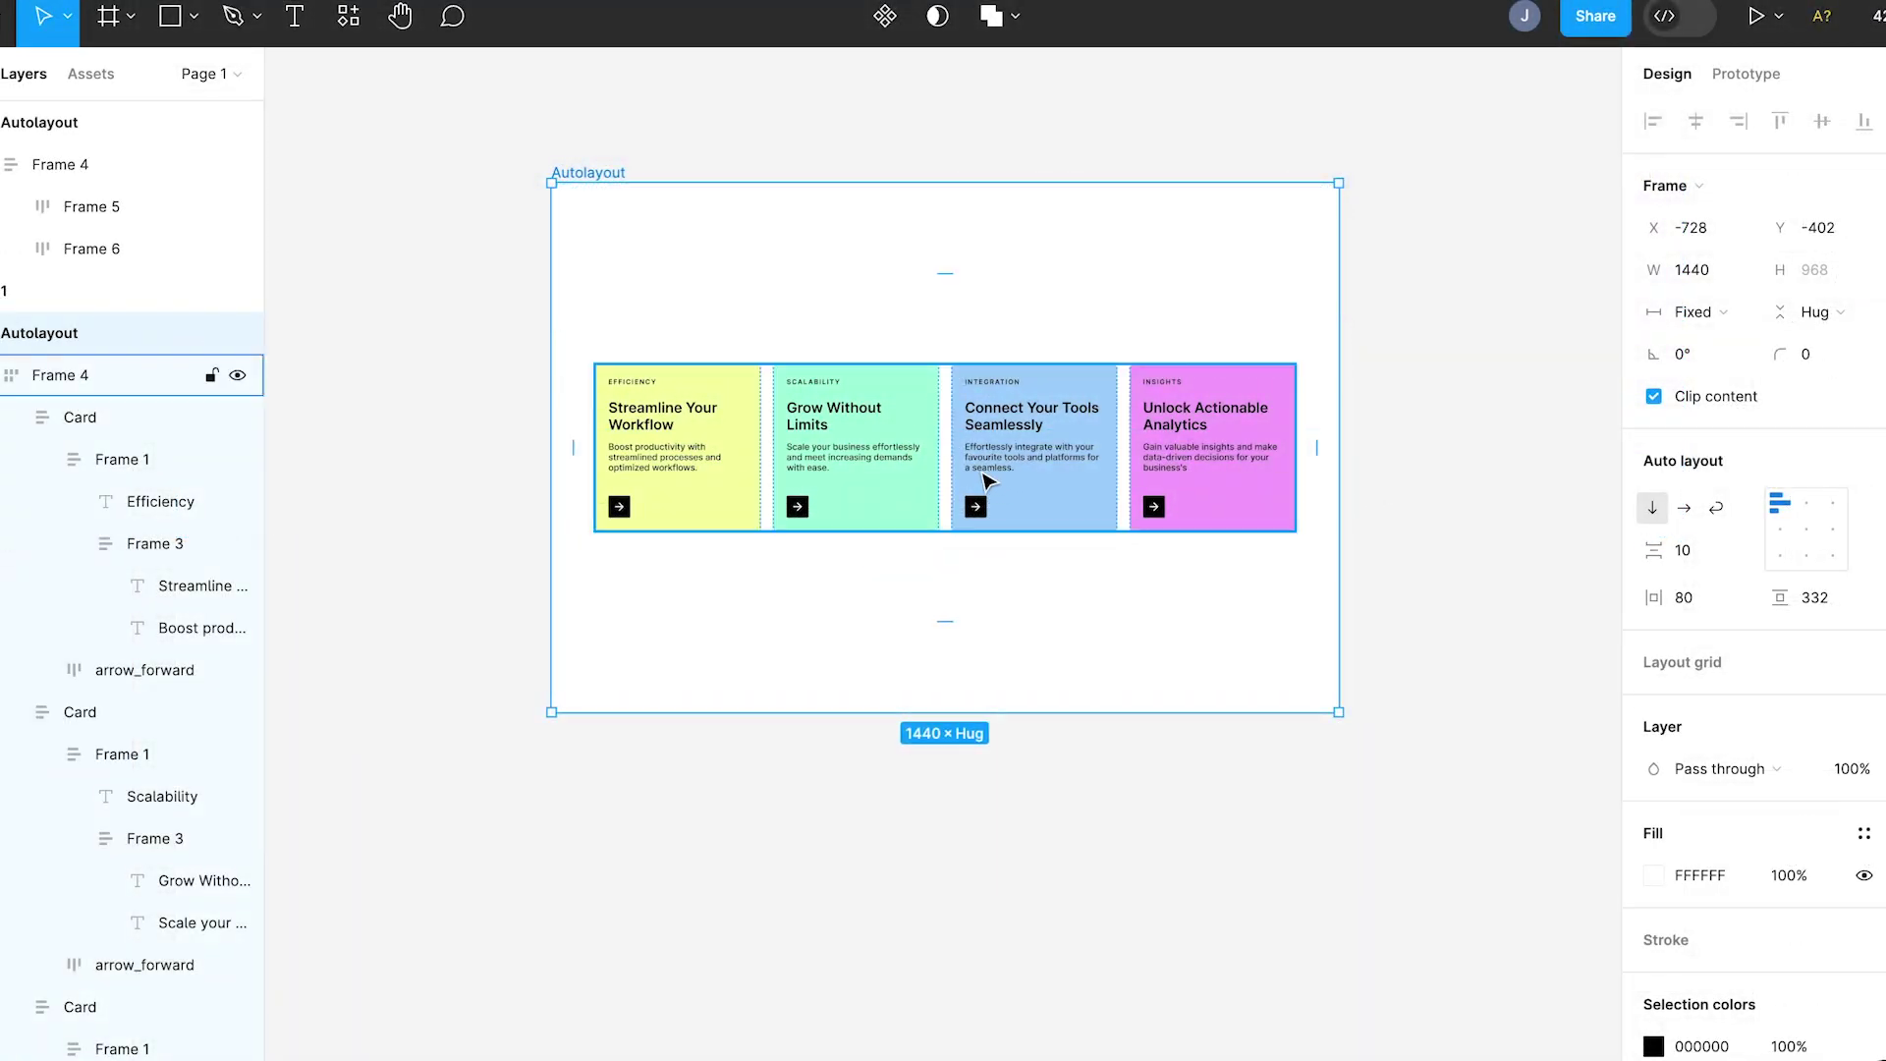
Step: Review the horizontal gap options of the coloured card row inside the Autolayout frame, keeping 24
left_click(958, 464)
scroll(950, 450, "up", 2)
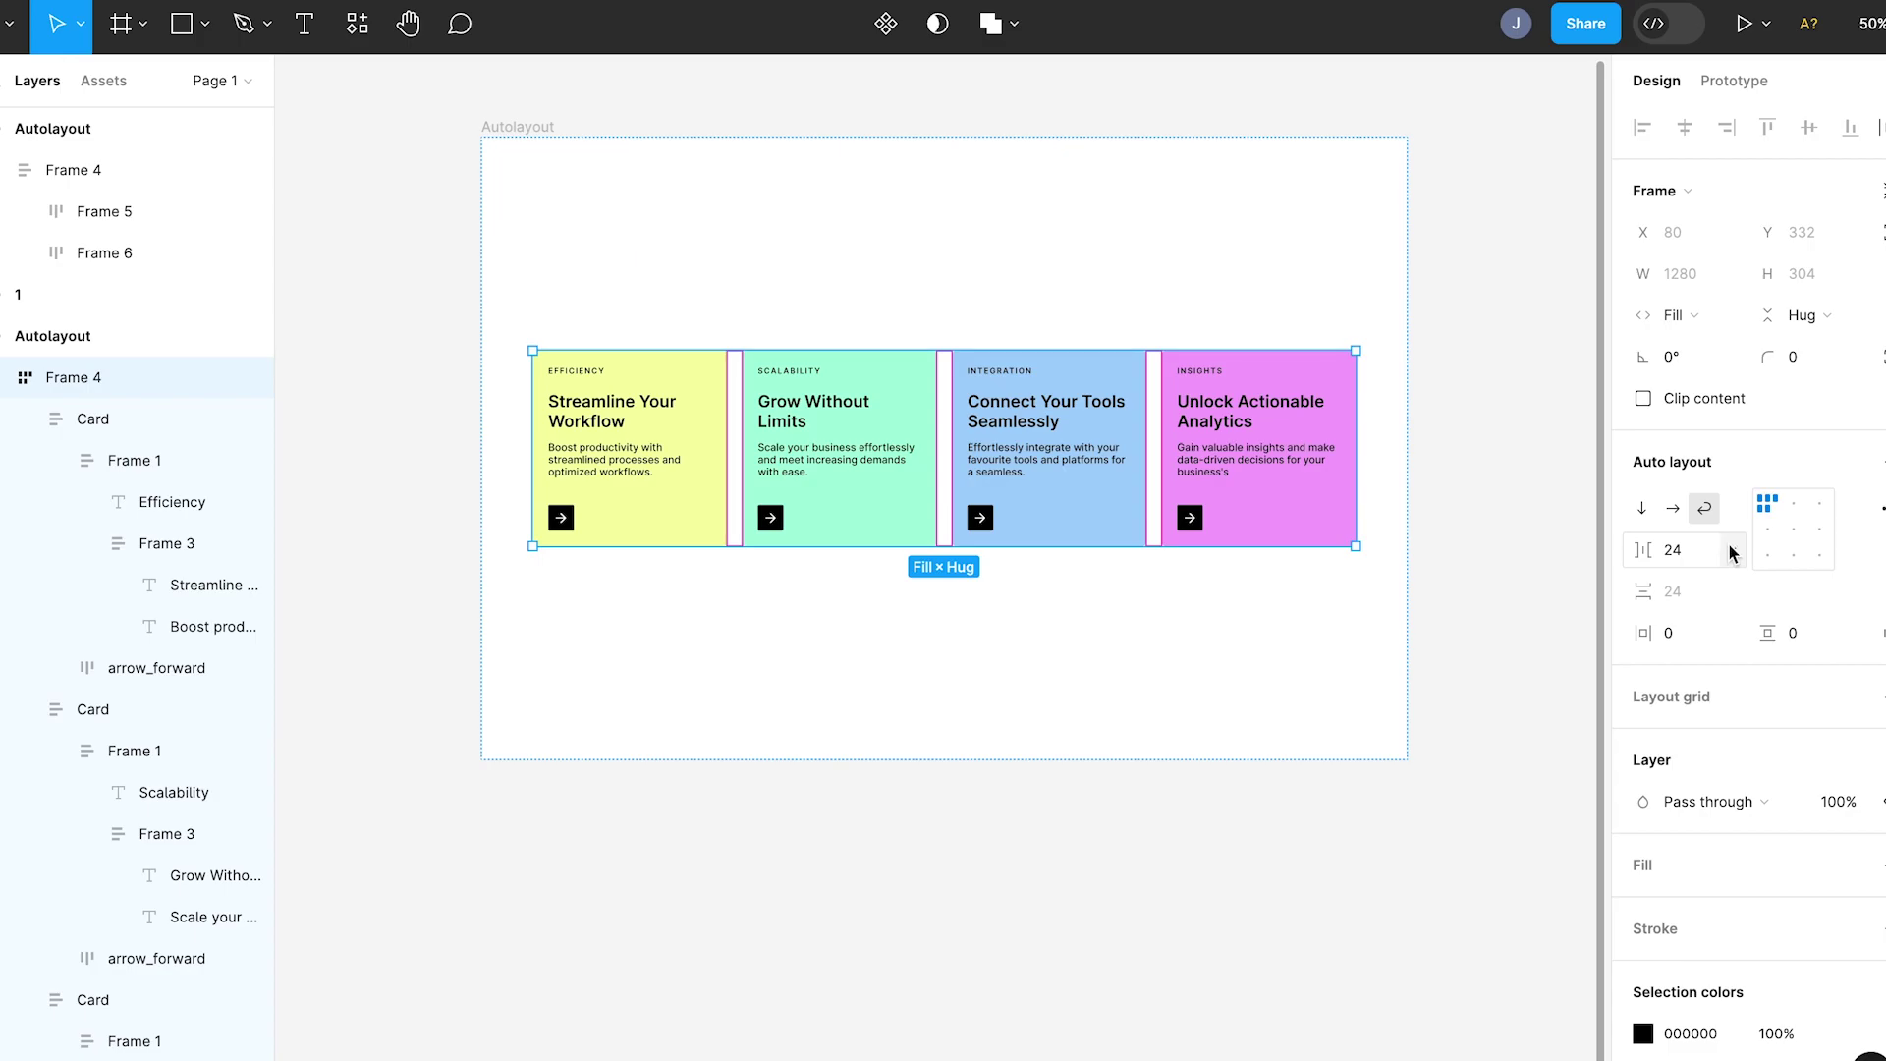
left_click(1731, 552)
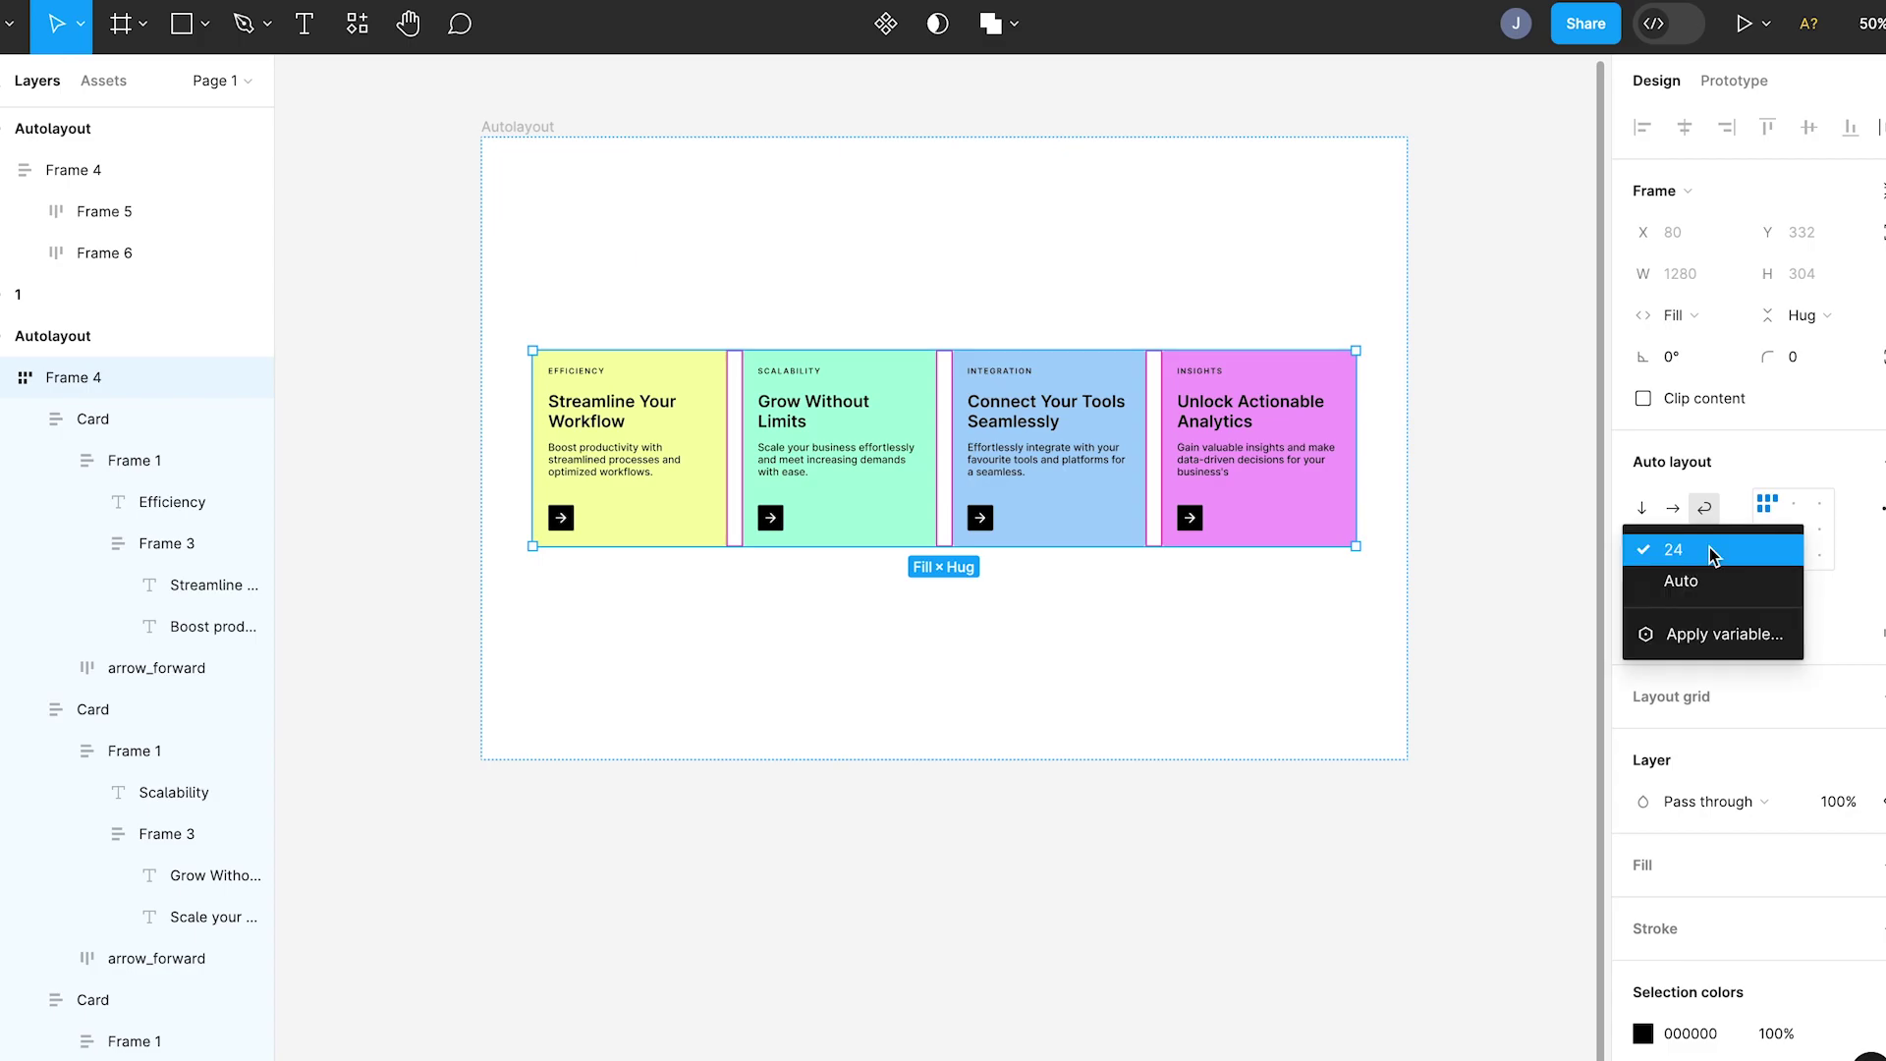
left_click(1709, 552)
left_click(1869, 515)
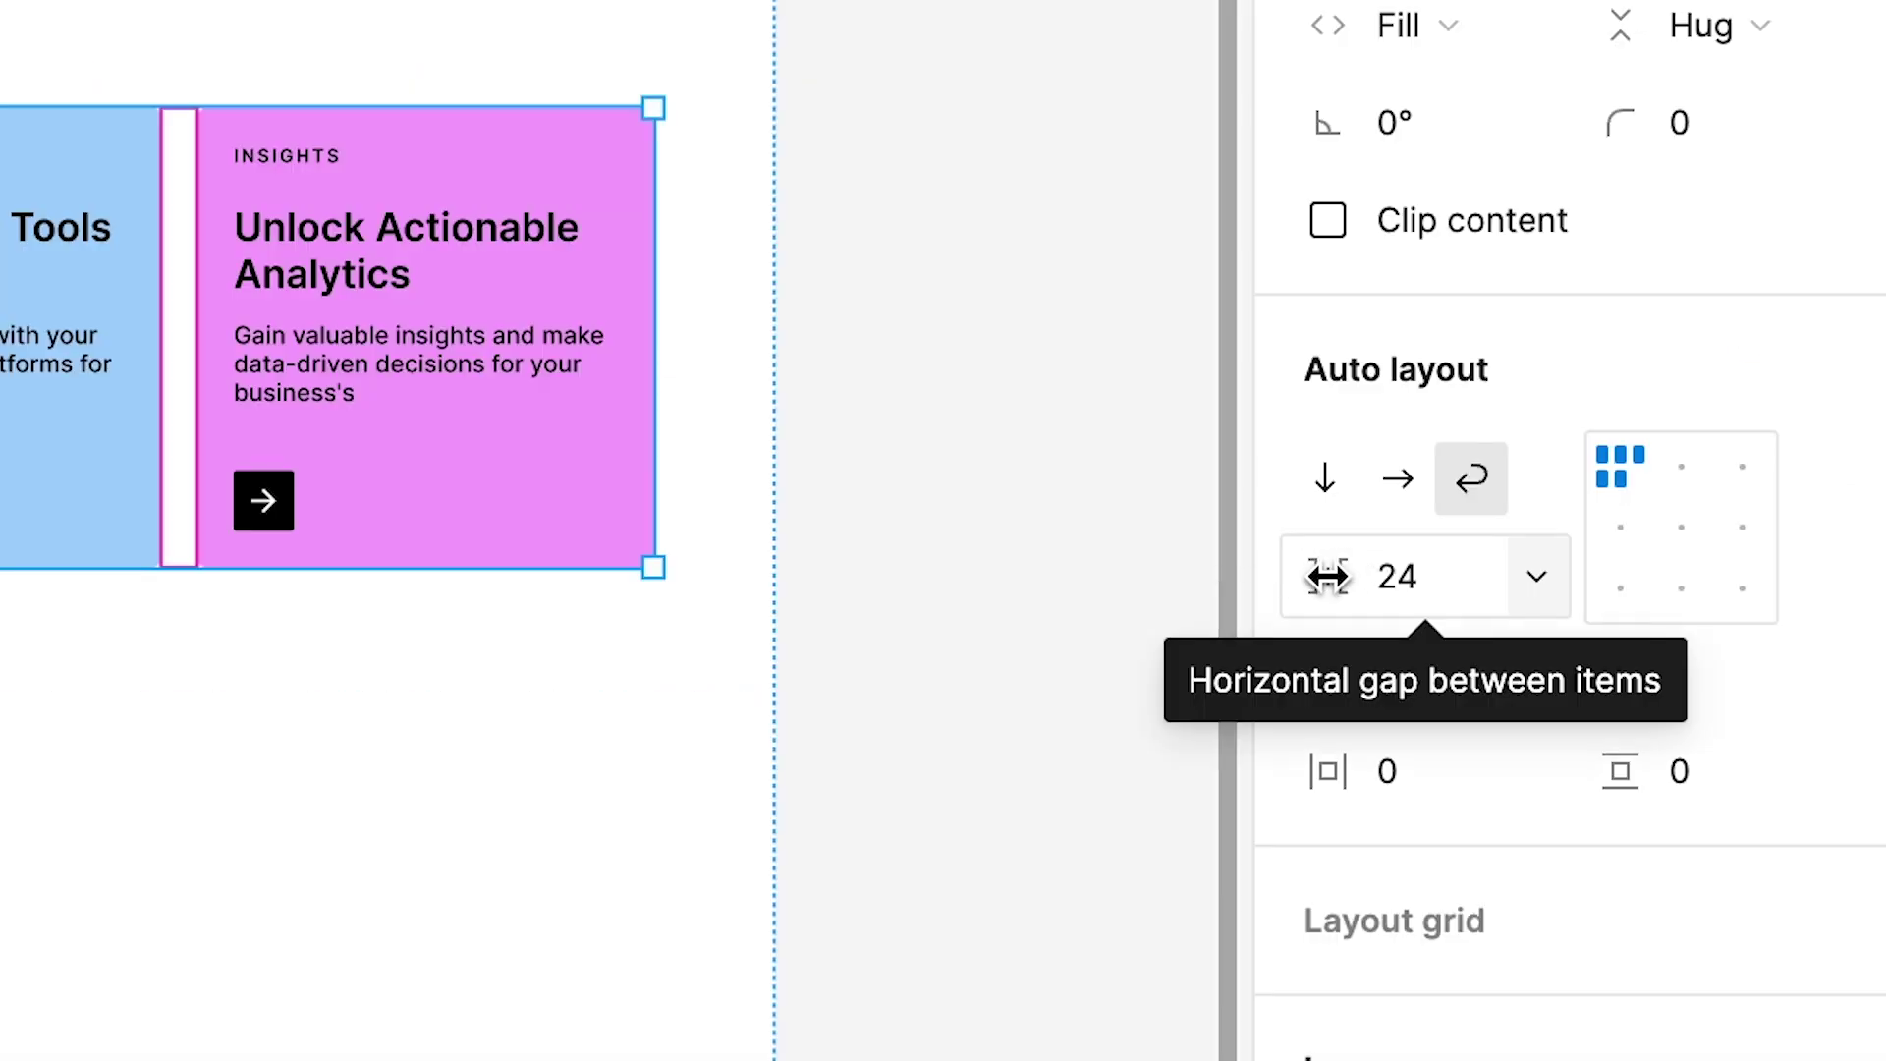
key("Escape")
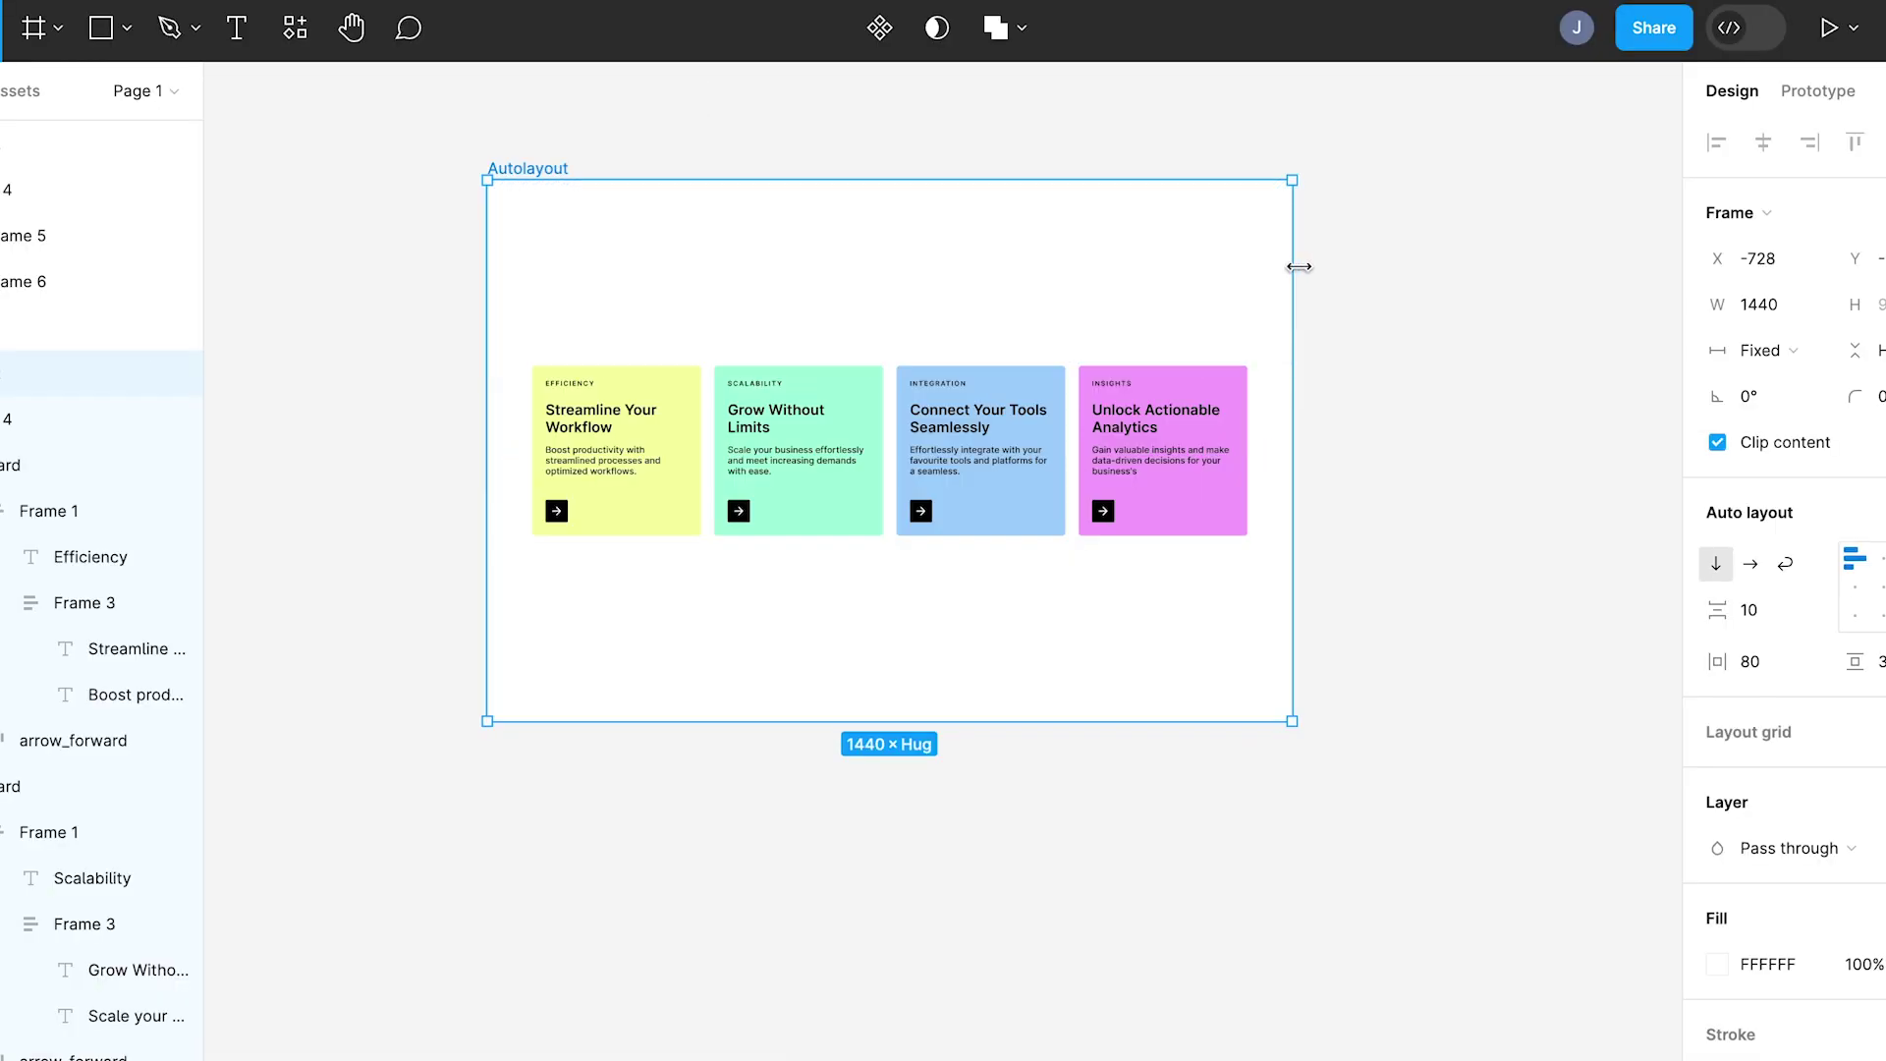
Step: Widen the Autolayout frame to about 1950 and set the card row's horizontal gap to 128
left_click_drag(1295, 261, 1578, 286)
left_click(1435, 497)
scroll(1334, 530, "up", 3)
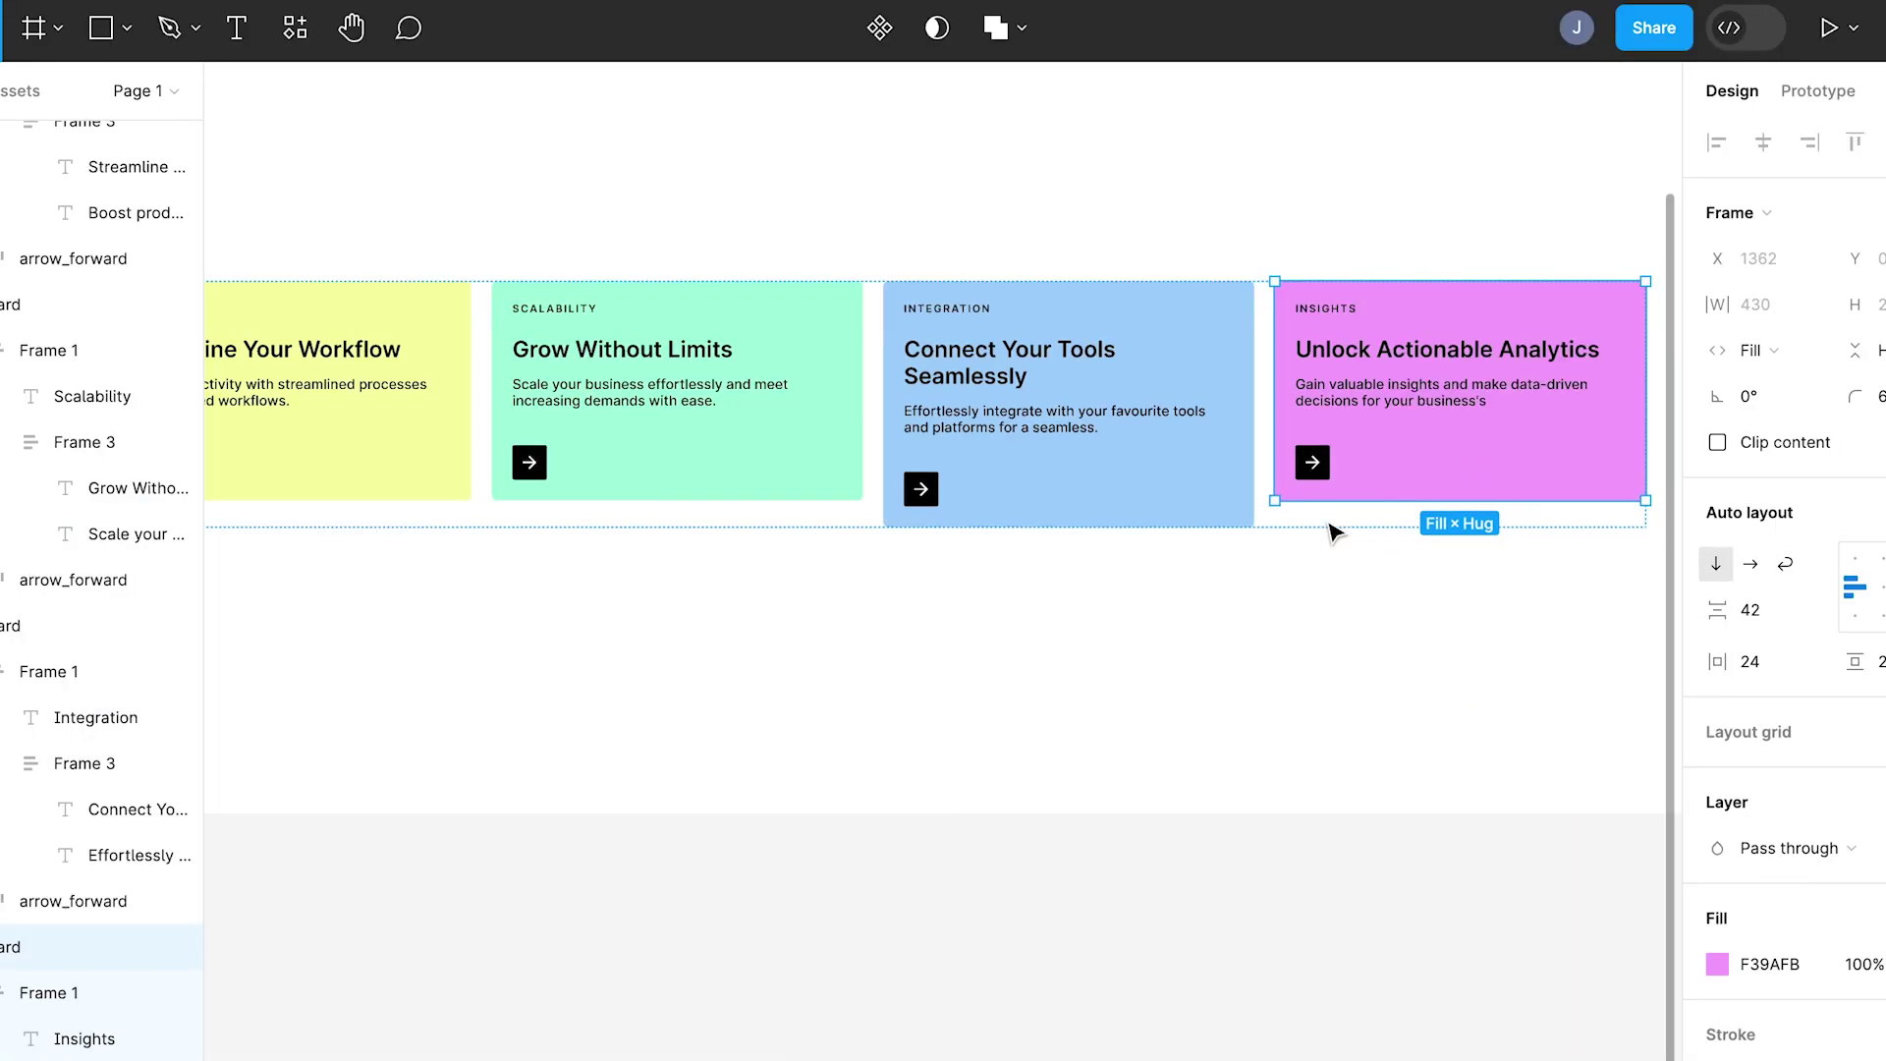
left_click(1738, 609)
type("128")
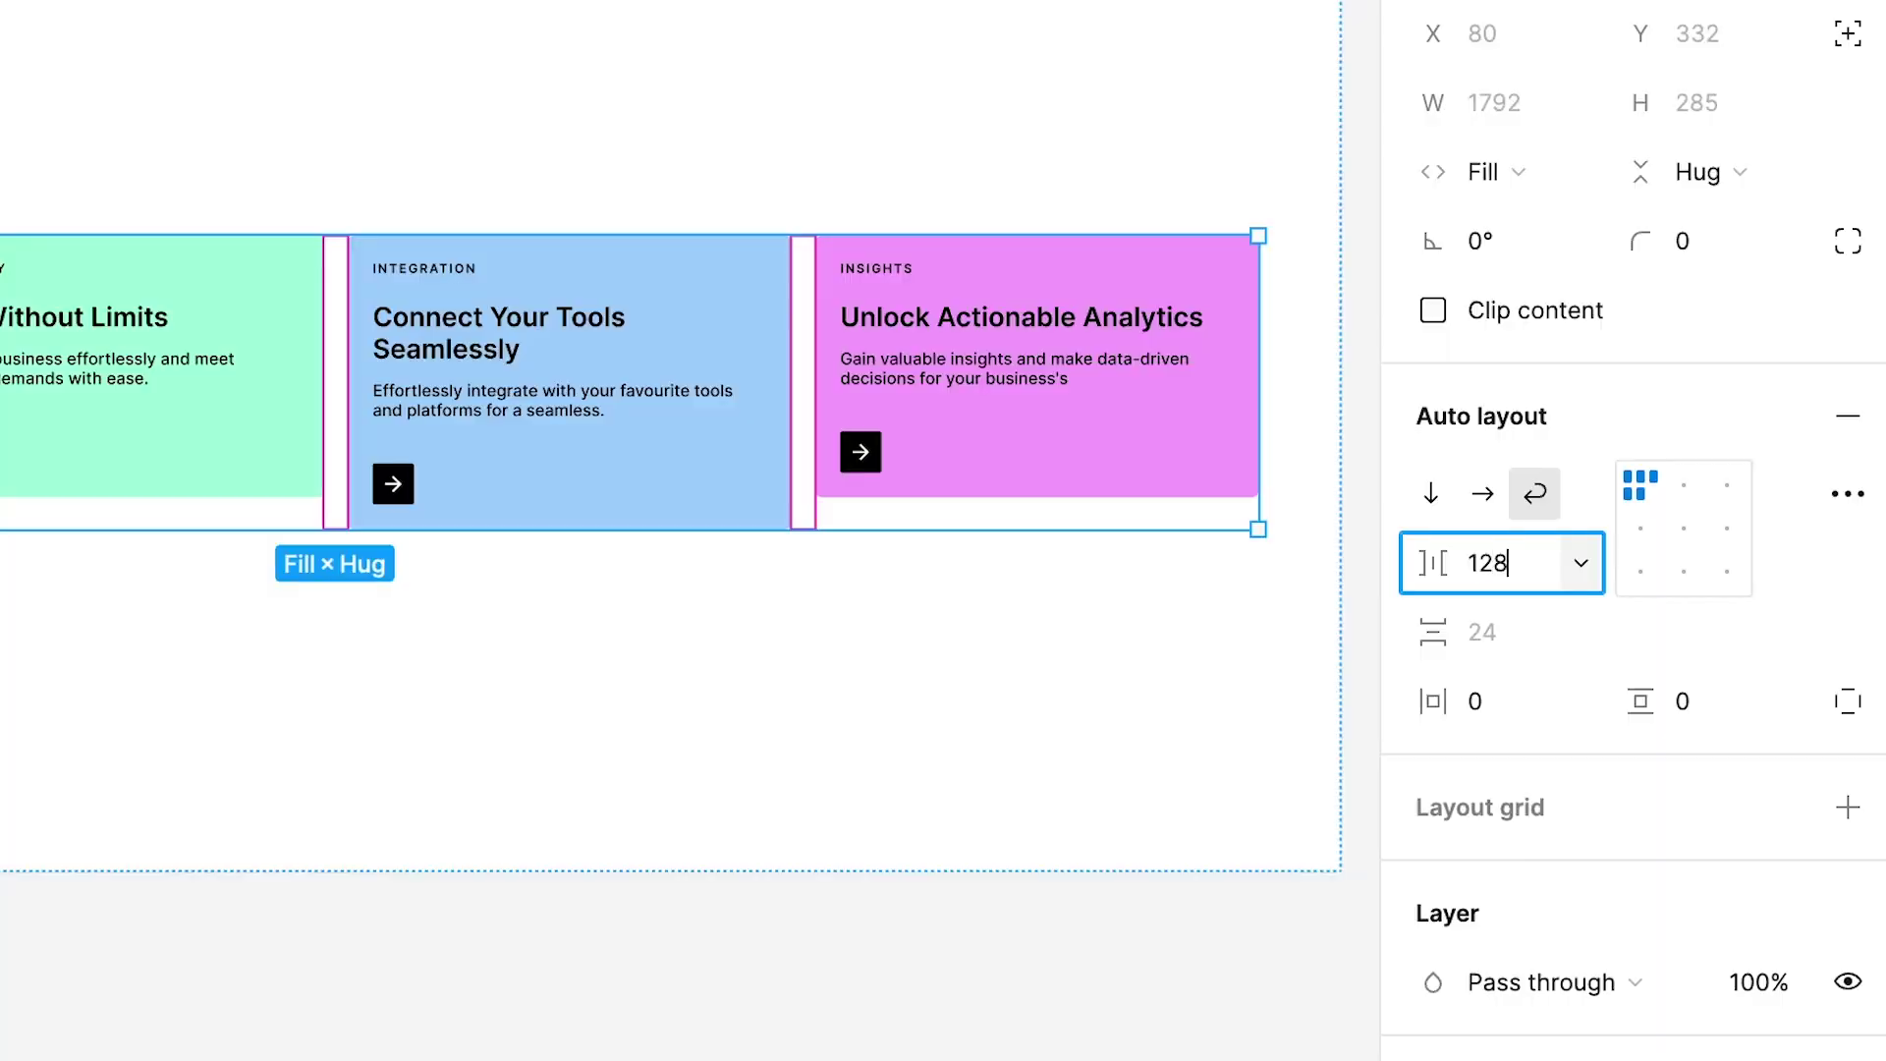
key("Return")
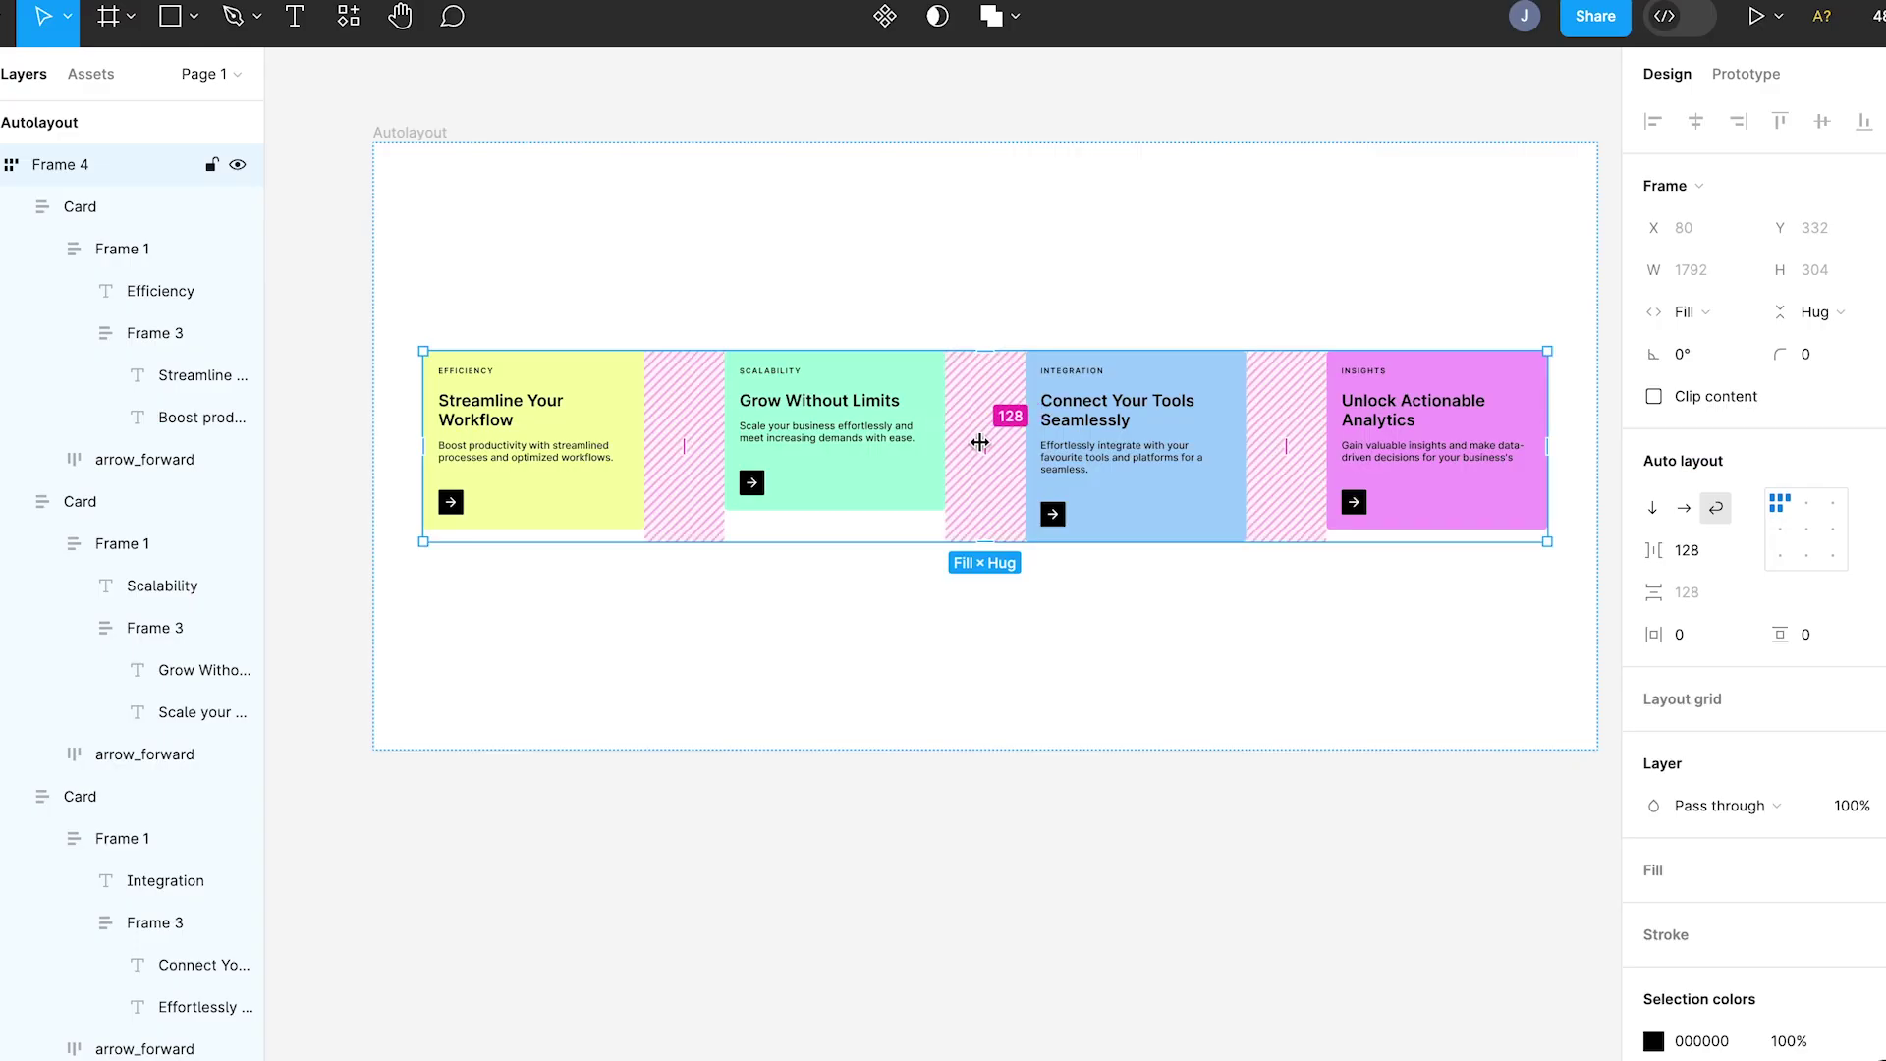
Step: Set the card row's horizontal gap to Auto and narrow the Autolayout frame to test the spacing
left_click(979, 443)
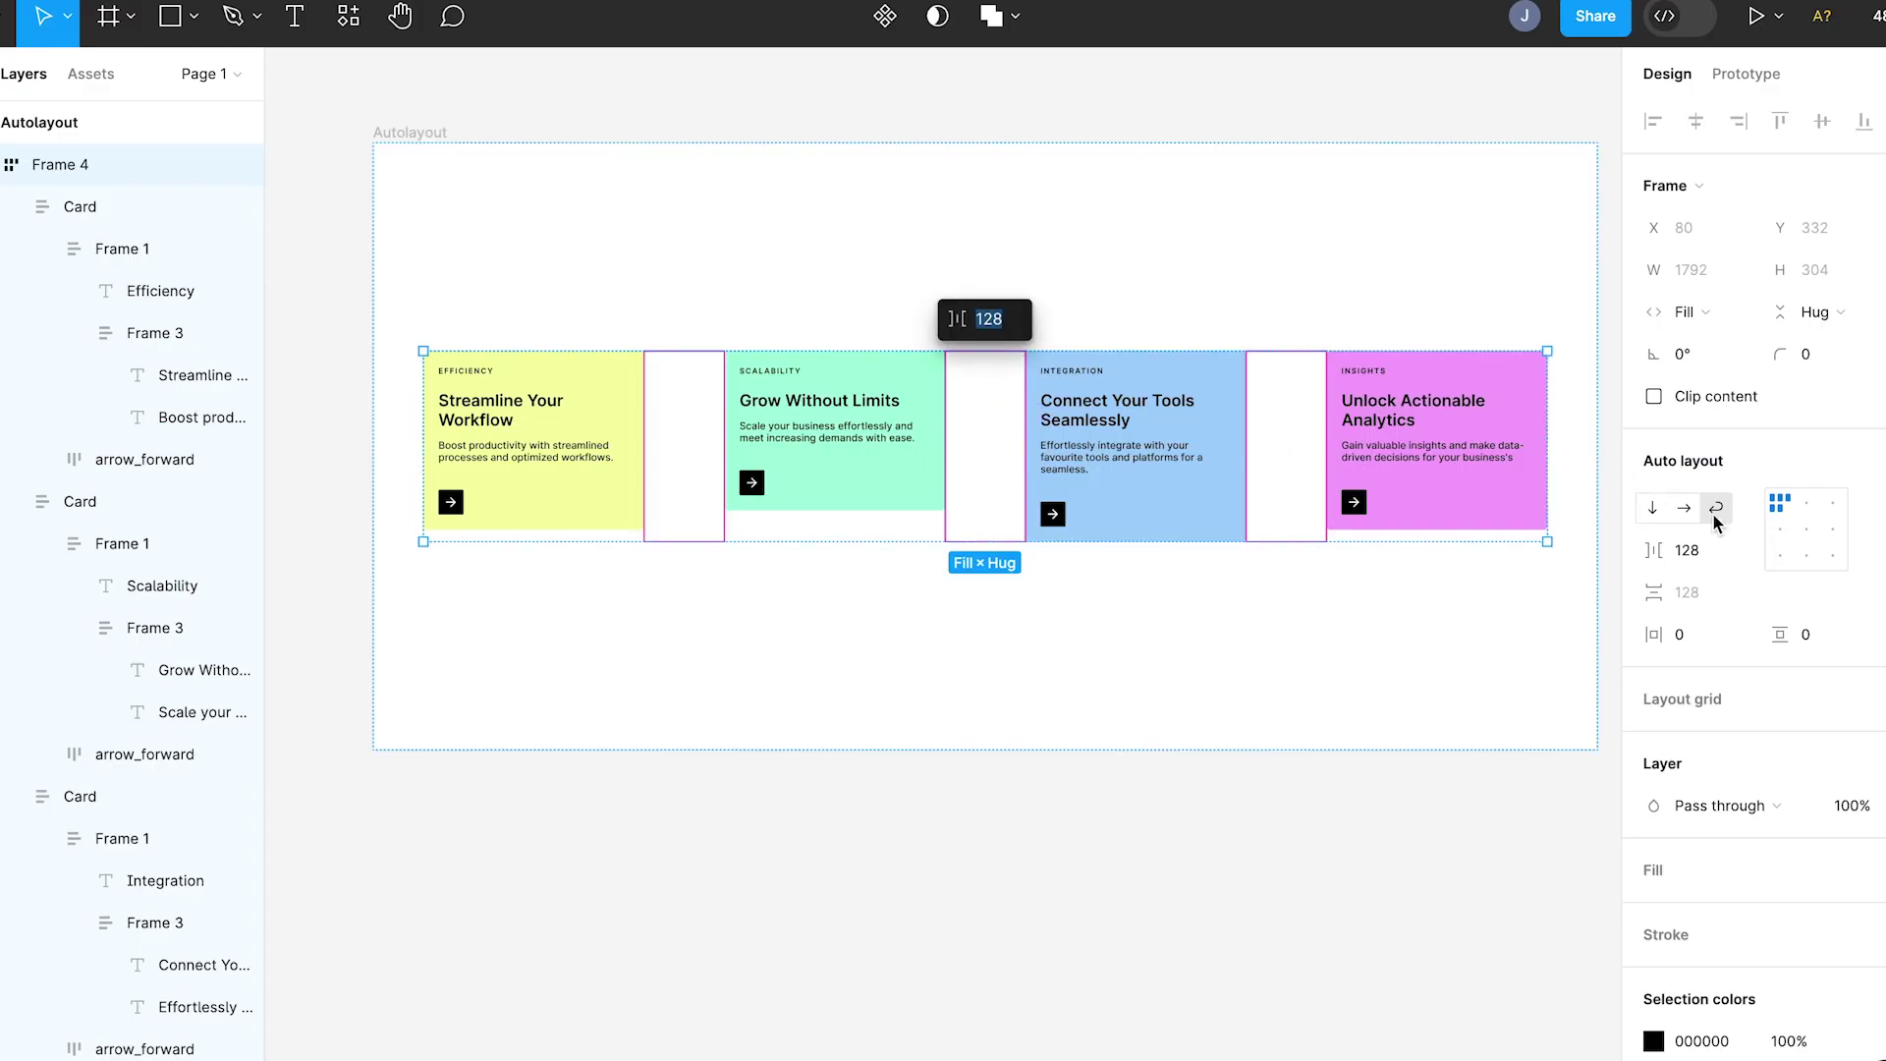
left_click(1738, 552)
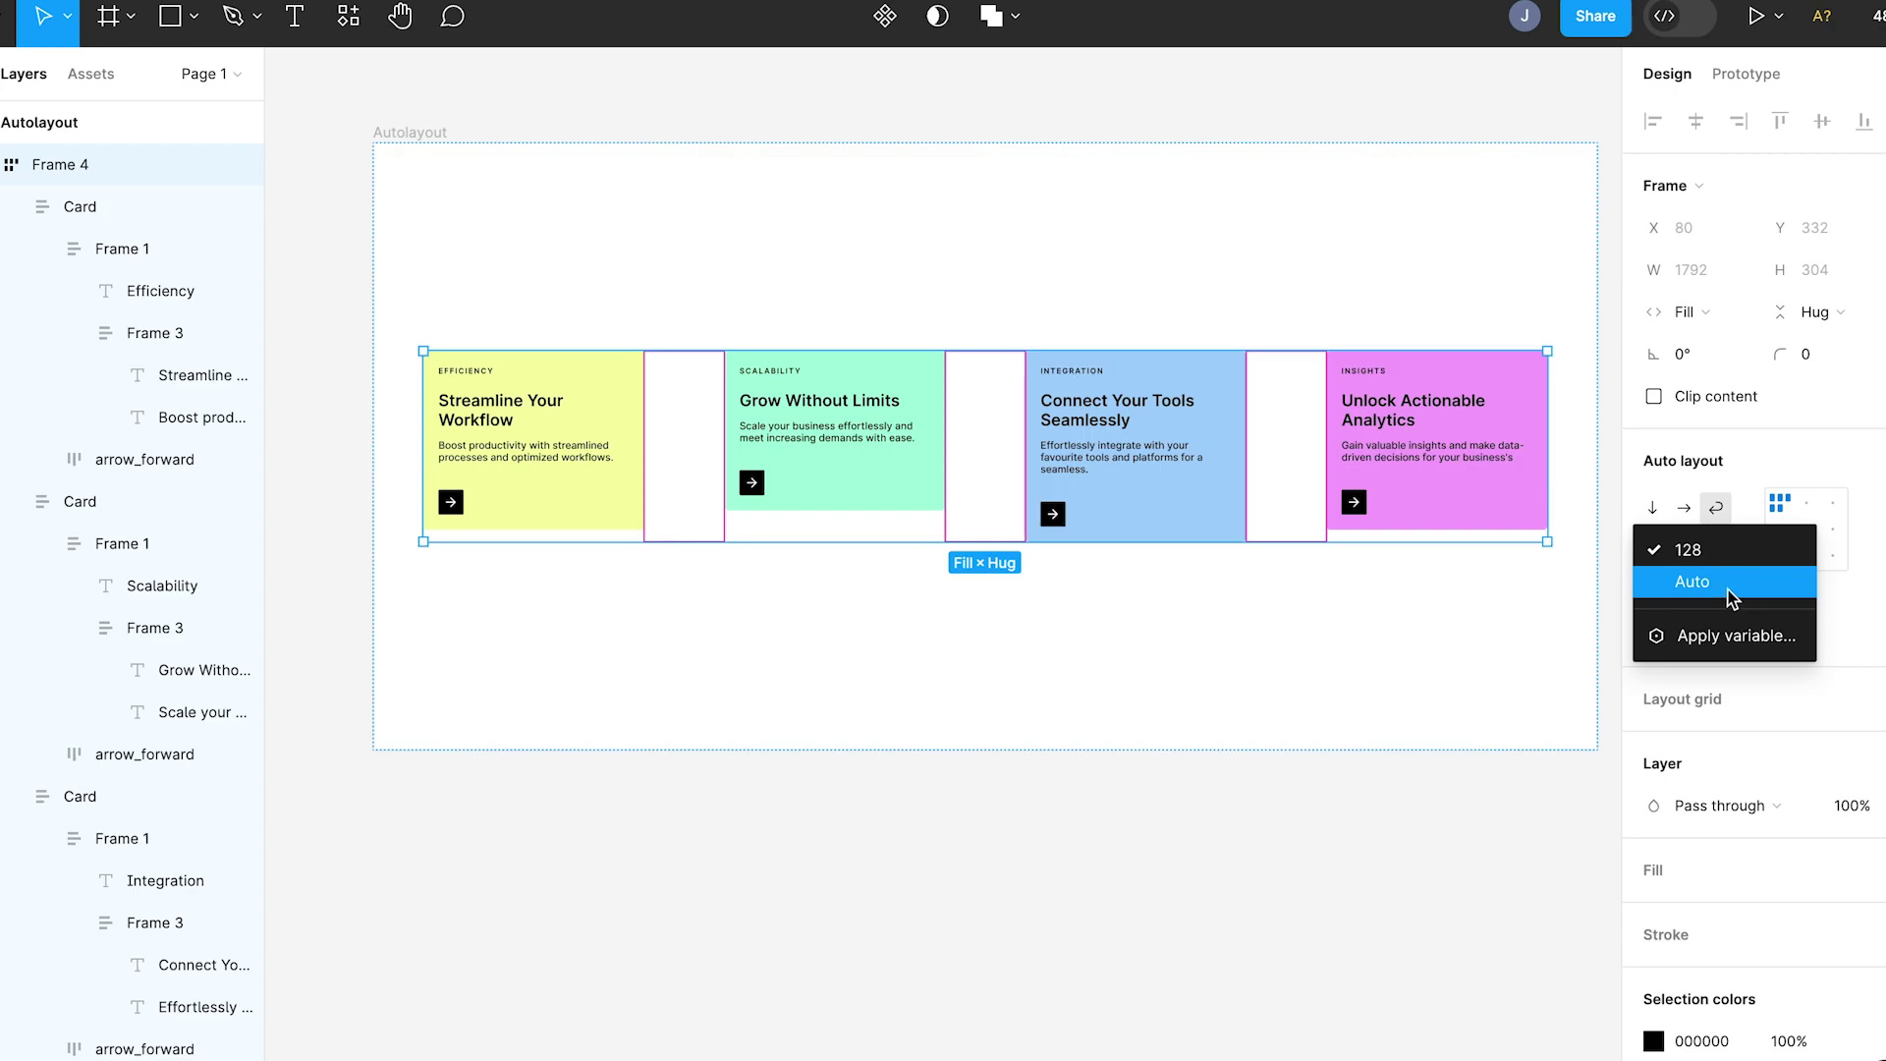
left_click(1691, 582)
left_click(407, 132)
left_click_drag(1595, 377, 1247, 407)
left_click(1036, 102)
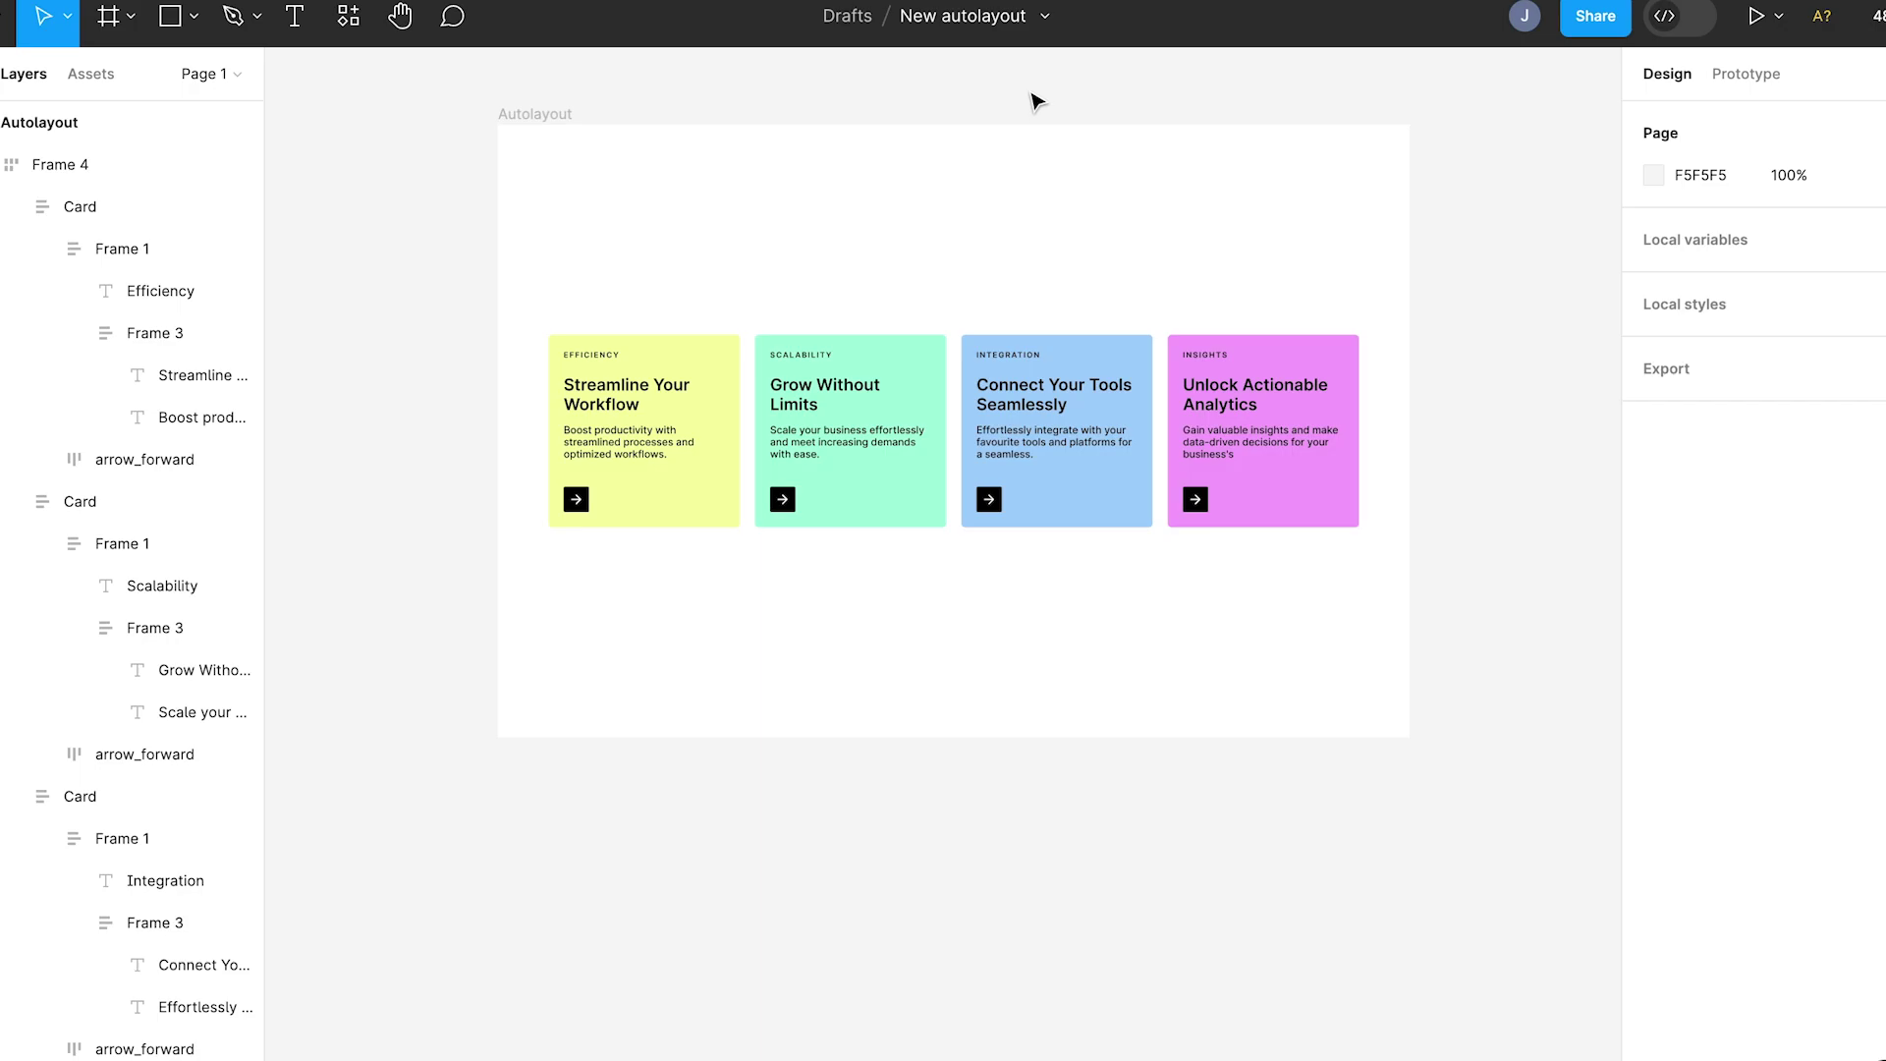
scroll(1036, 101, "up", 2)
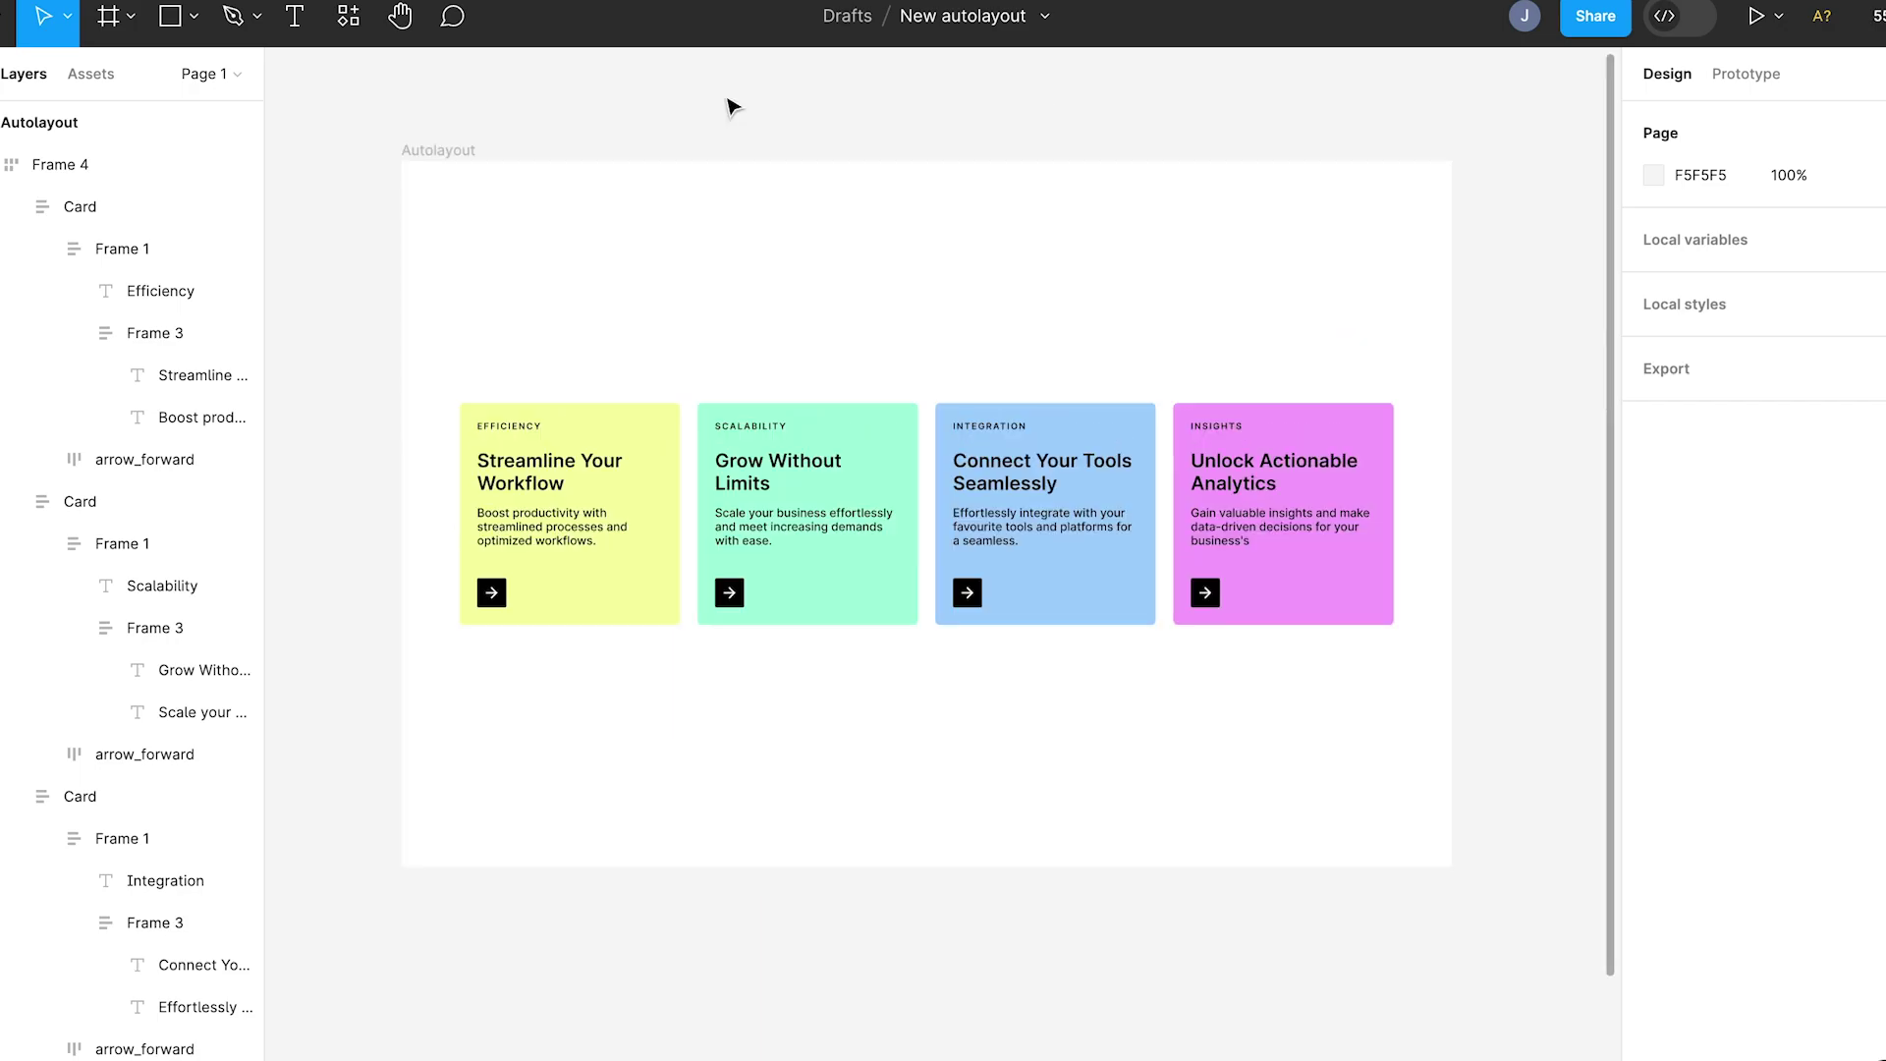